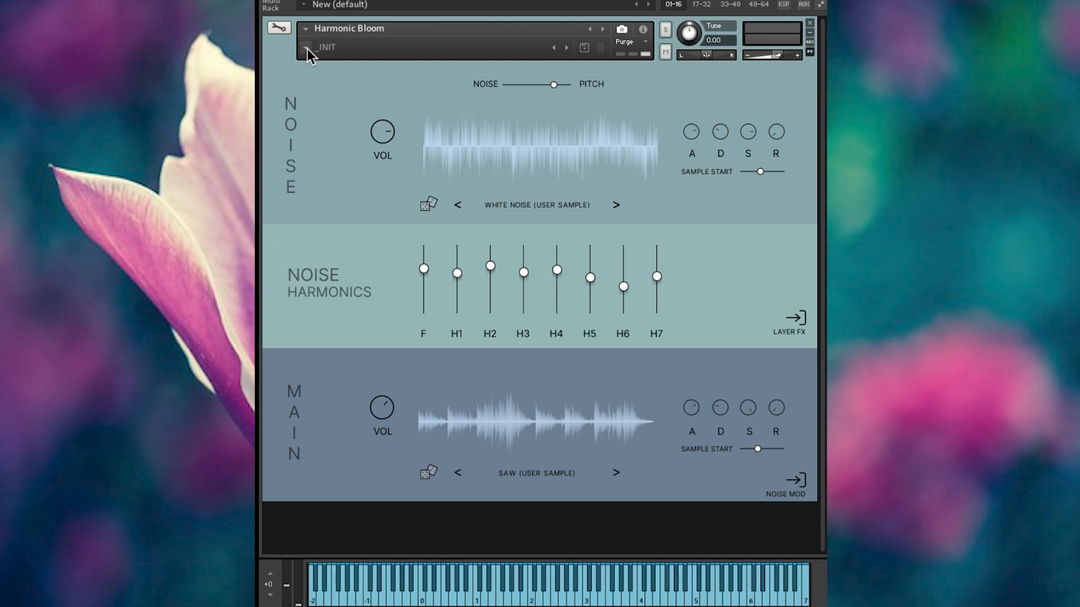
# - Audition the 12 Tone Drone preset from Cinematic Pads and Drones, followed by Beauty is Simple from the same category
pyautogui.click(307, 47)
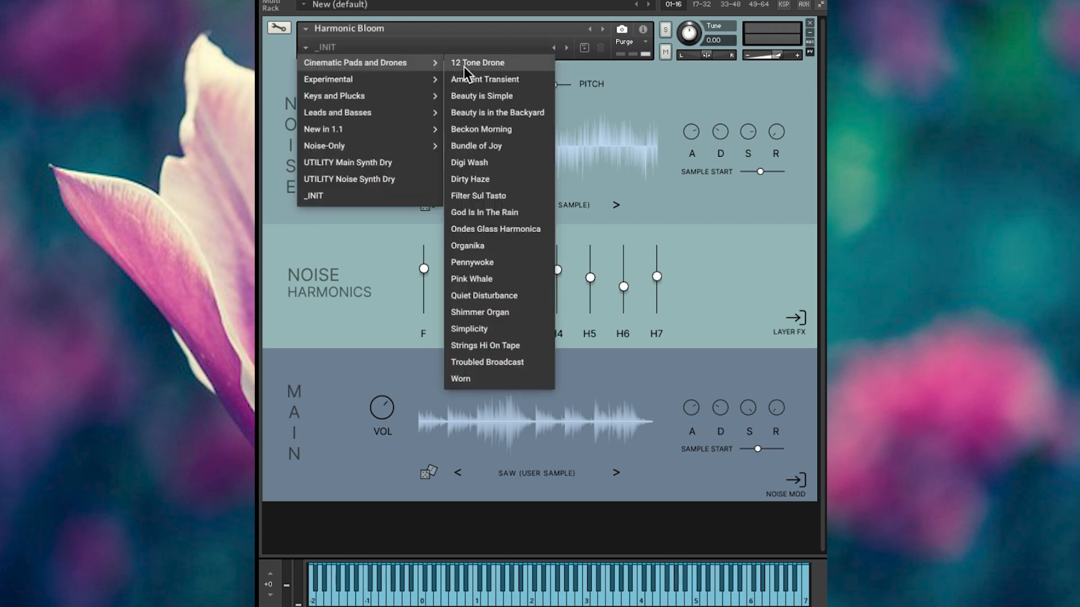
pyautogui.click(464, 65)
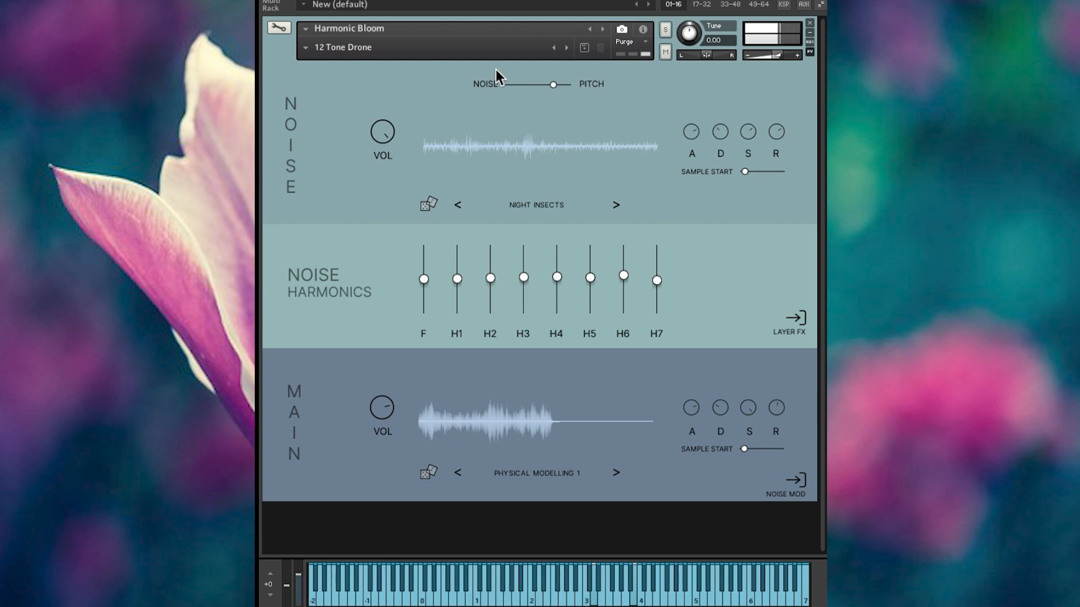
pyautogui.click(306, 46)
pyautogui.moveTo(432, 63)
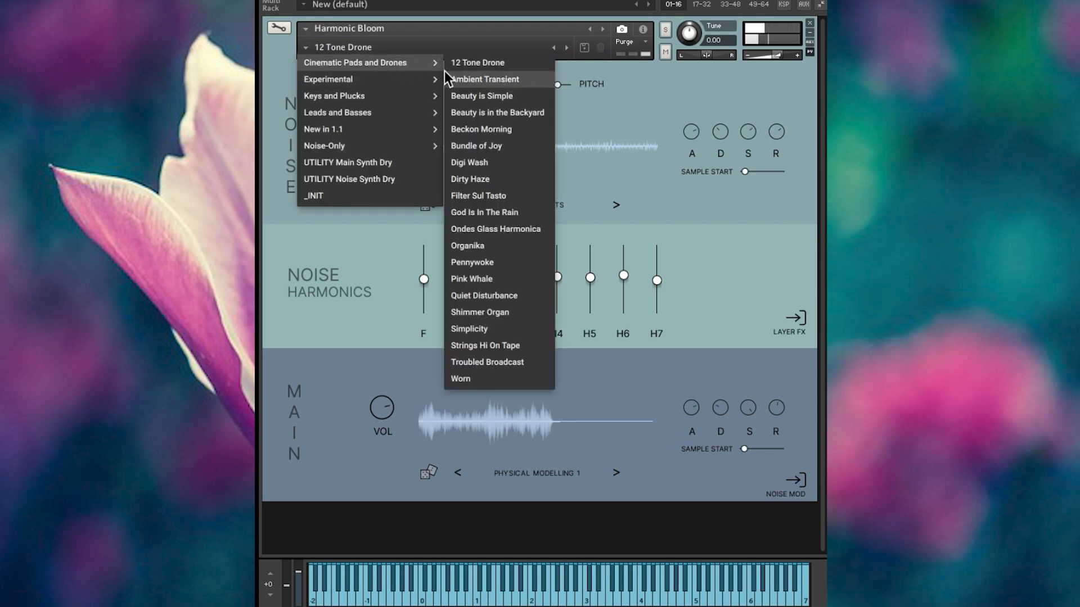
pyautogui.click(486, 100)
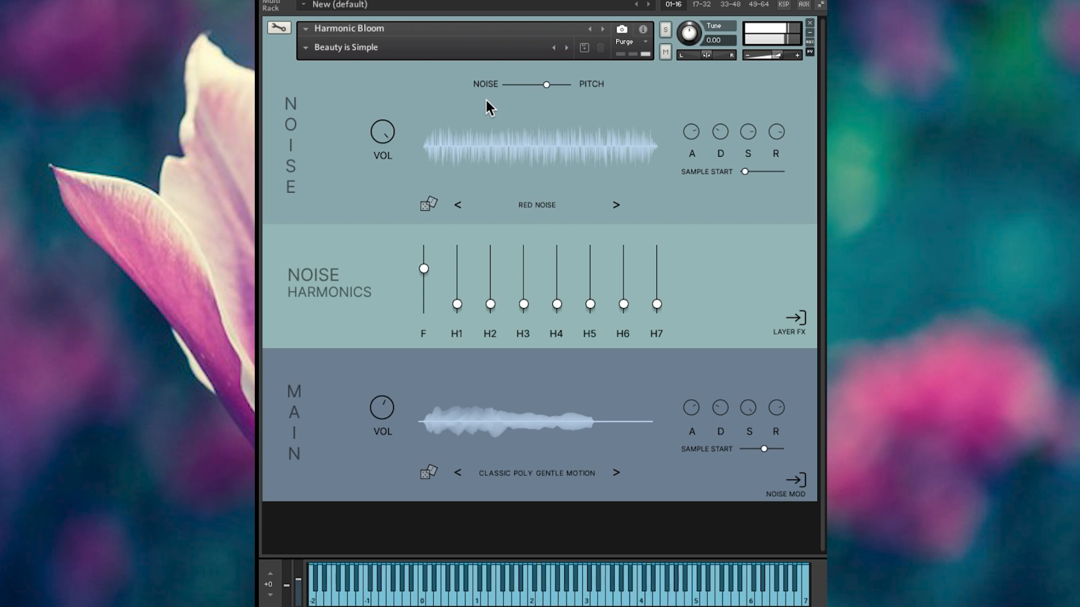
# - Audition the Filter Sul Tasto preset from Cinematic Pads and Drones, followed by Shimmer Organ from the same category
pyautogui.click(304, 46)
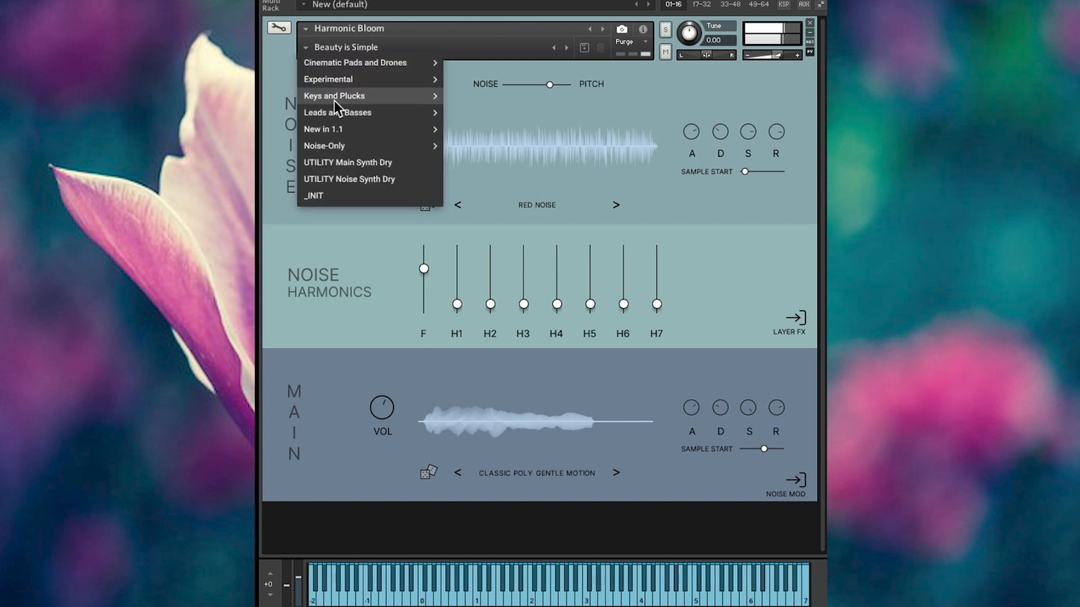
pyautogui.moveTo(385, 56)
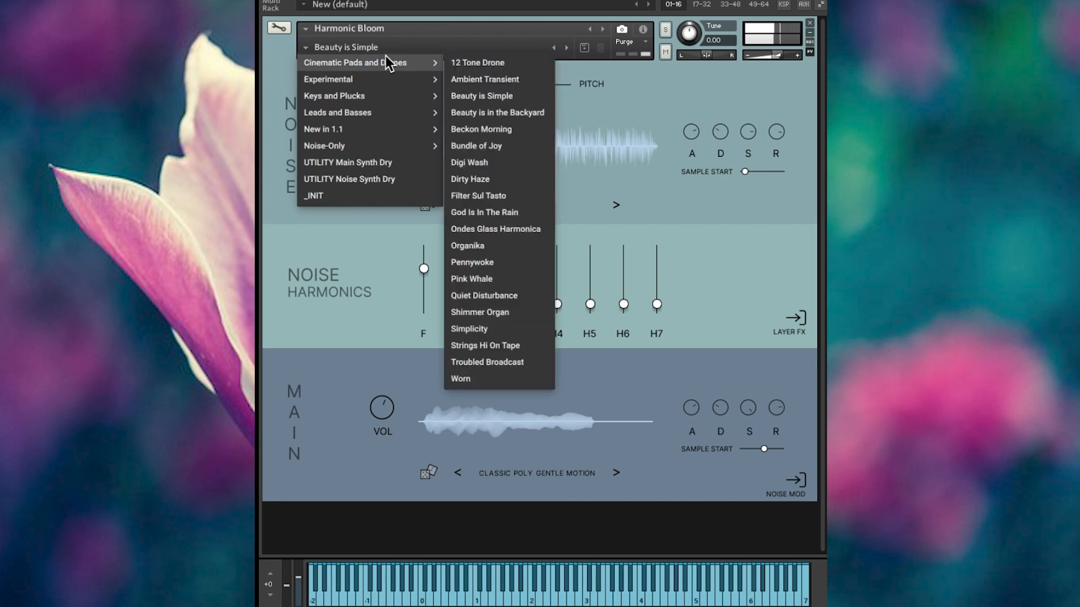
pyautogui.click(495, 195)
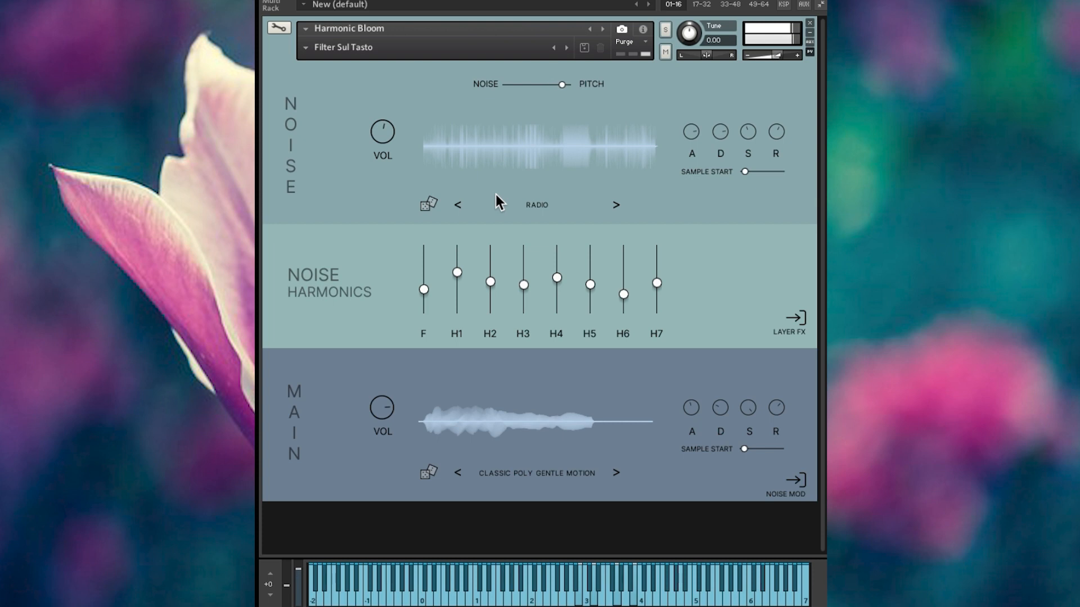
pyautogui.click(305, 48)
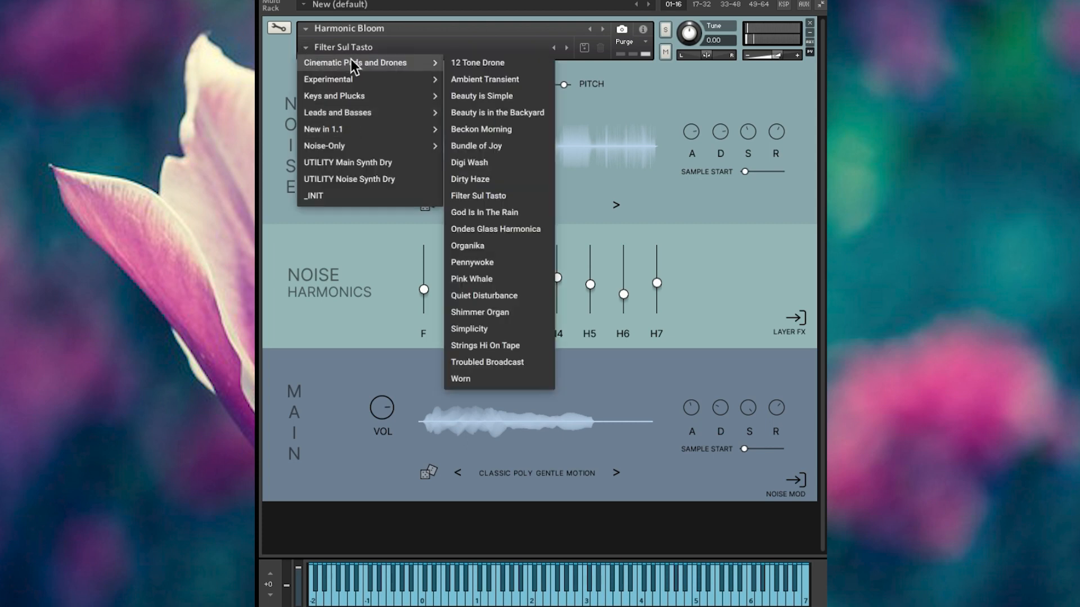
pyautogui.moveTo(386, 63)
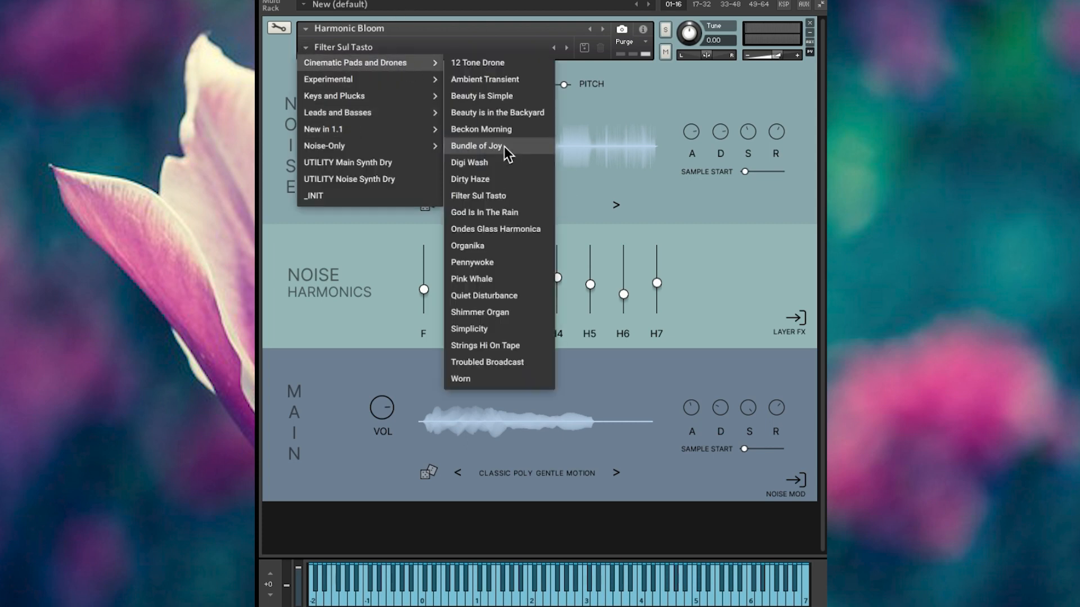
pyautogui.click(481, 315)
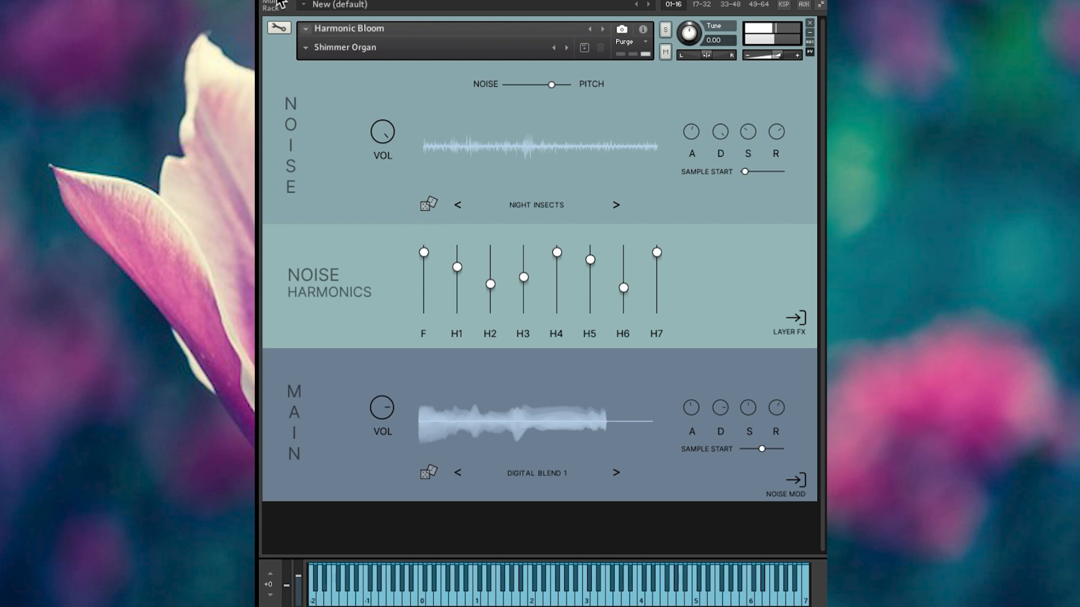
# - Audition the Electric Glitter preset from the Experimental category, followed by Panic Room from the same category
pyautogui.click(305, 49)
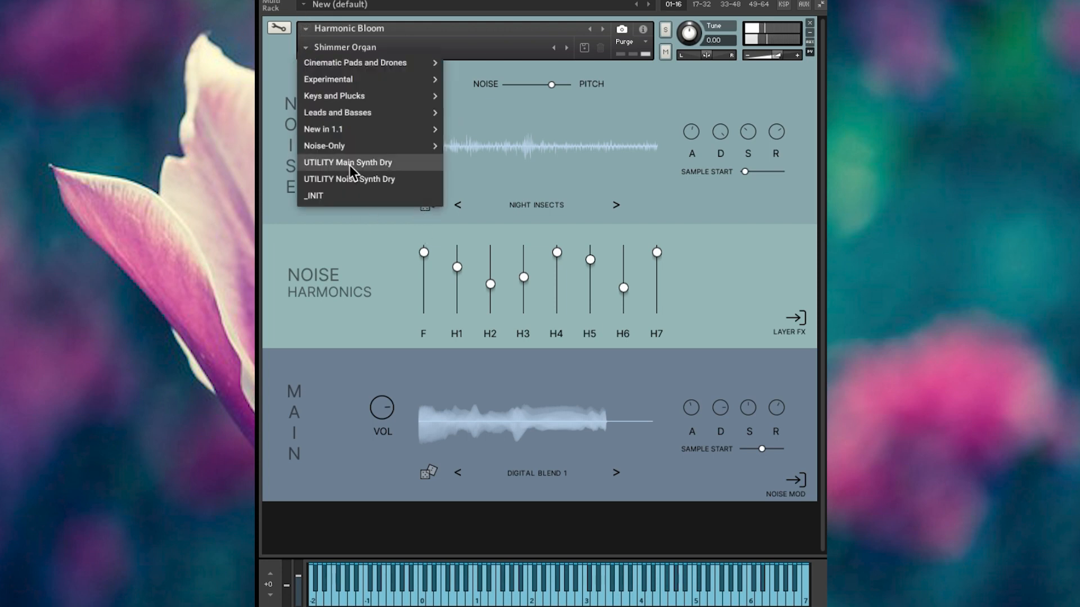
pyautogui.moveTo(353, 77)
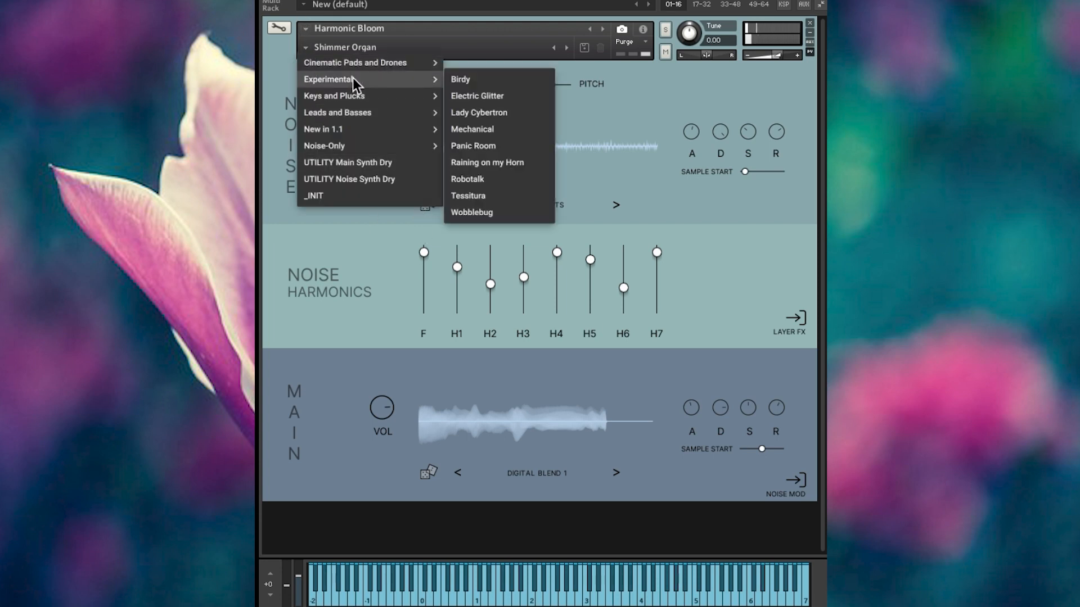
pyautogui.click(504, 97)
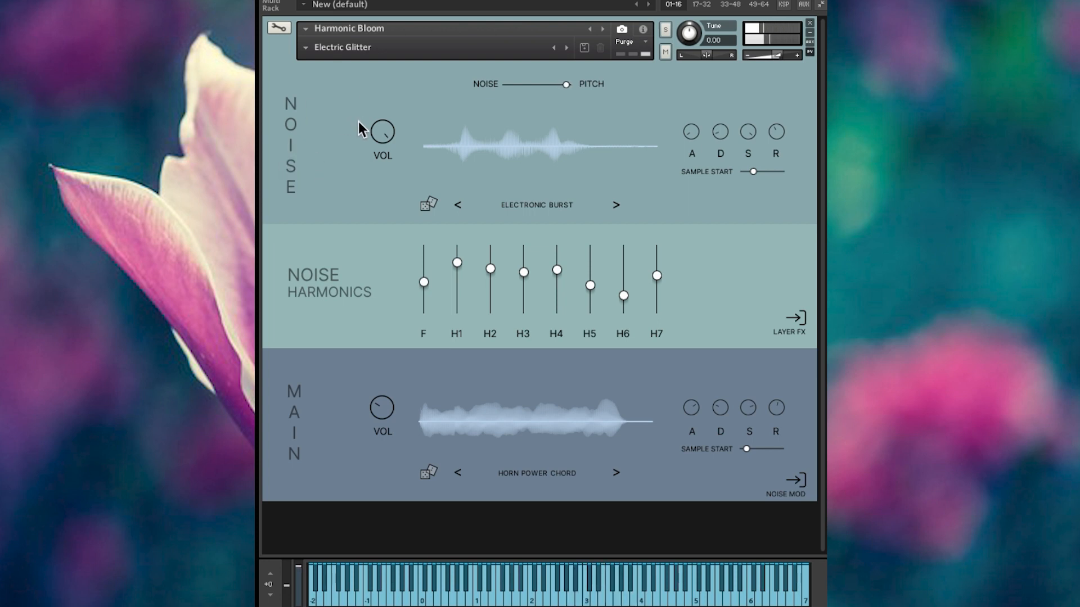
pyautogui.click(304, 48)
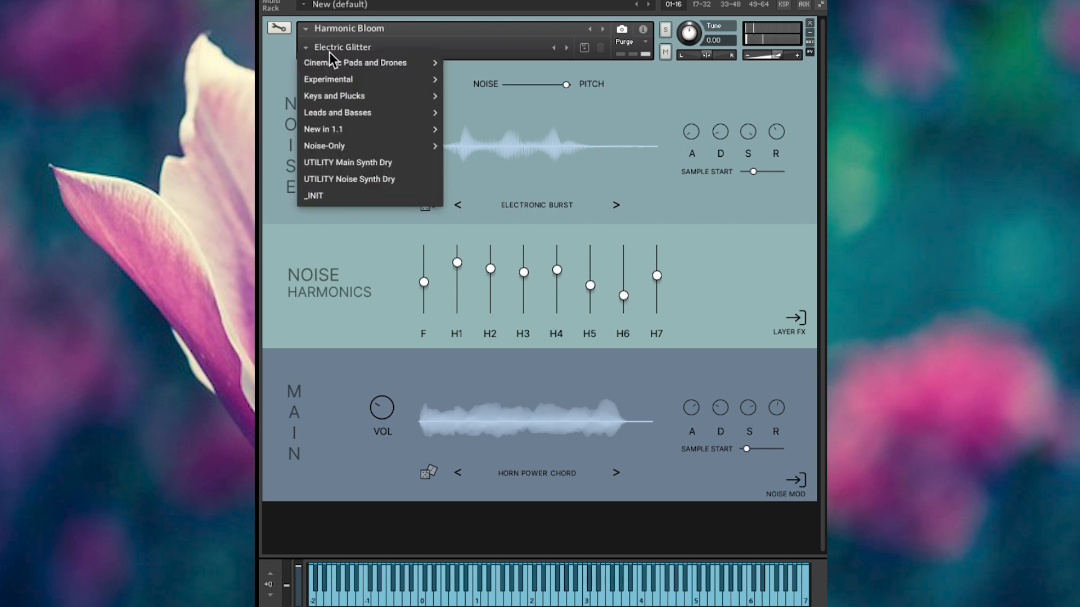
pyautogui.moveTo(393, 95)
pyautogui.moveTo(412, 79)
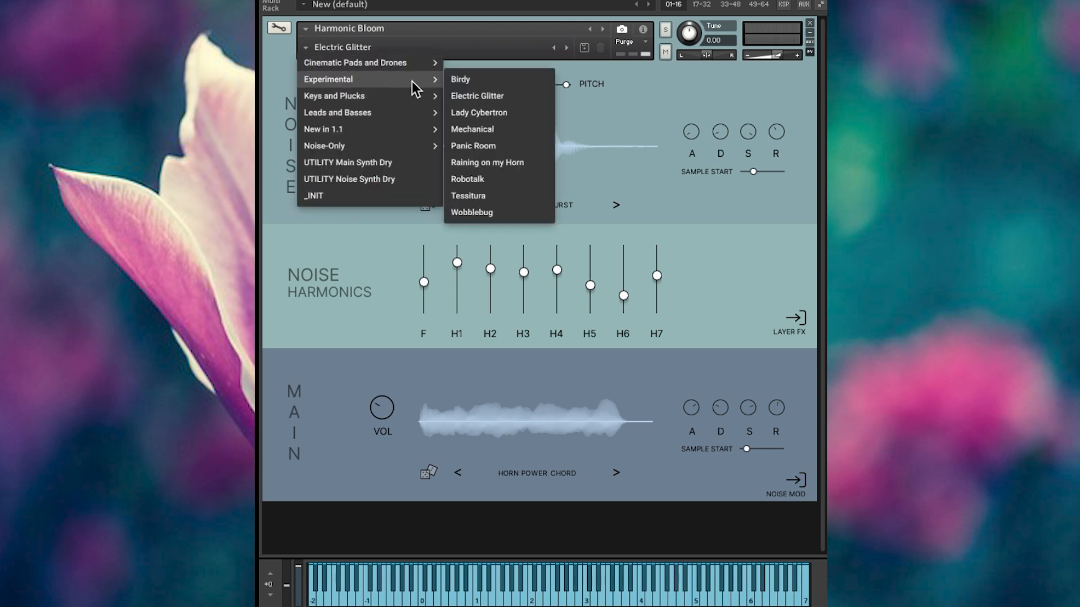
pyautogui.click(501, 140)
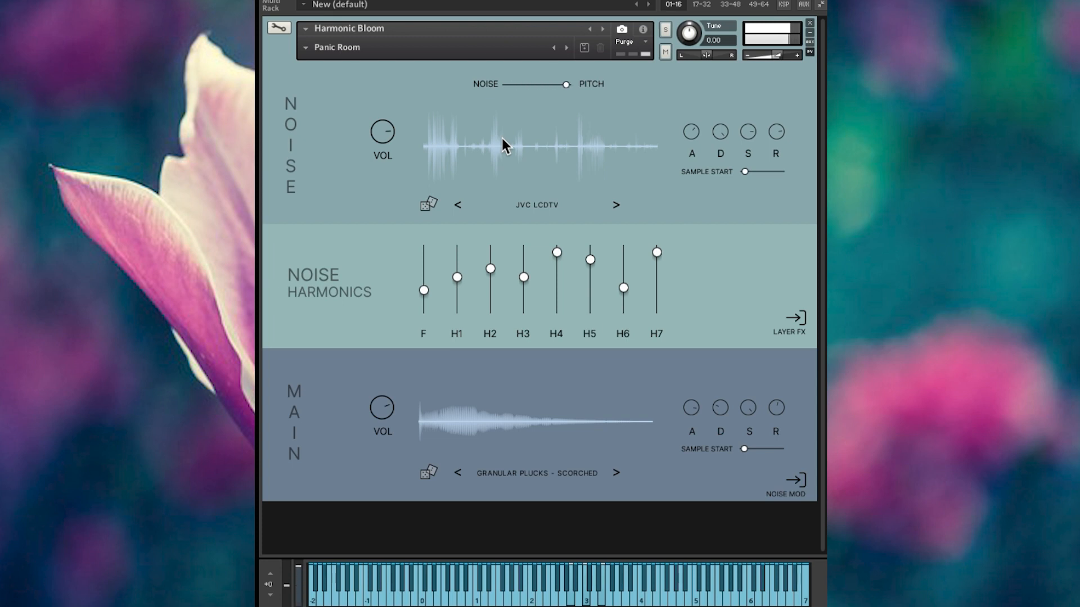
# - Load the Robotalk preset from the Experimental category of Harmonic Bloom
pyautogui.click(308, 47)
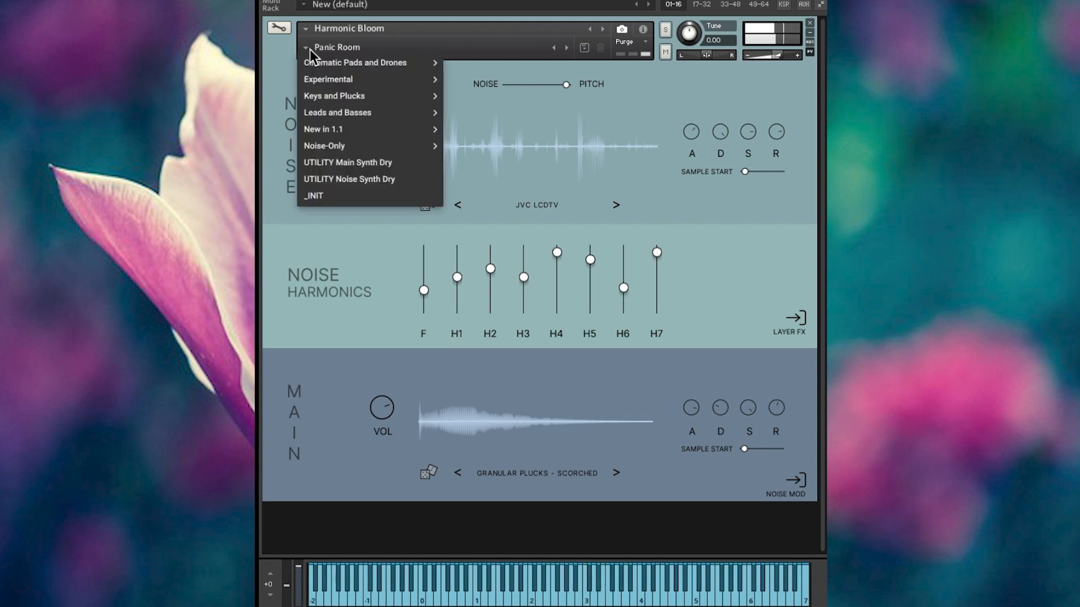
pyautogui.moveTo(376, 79)
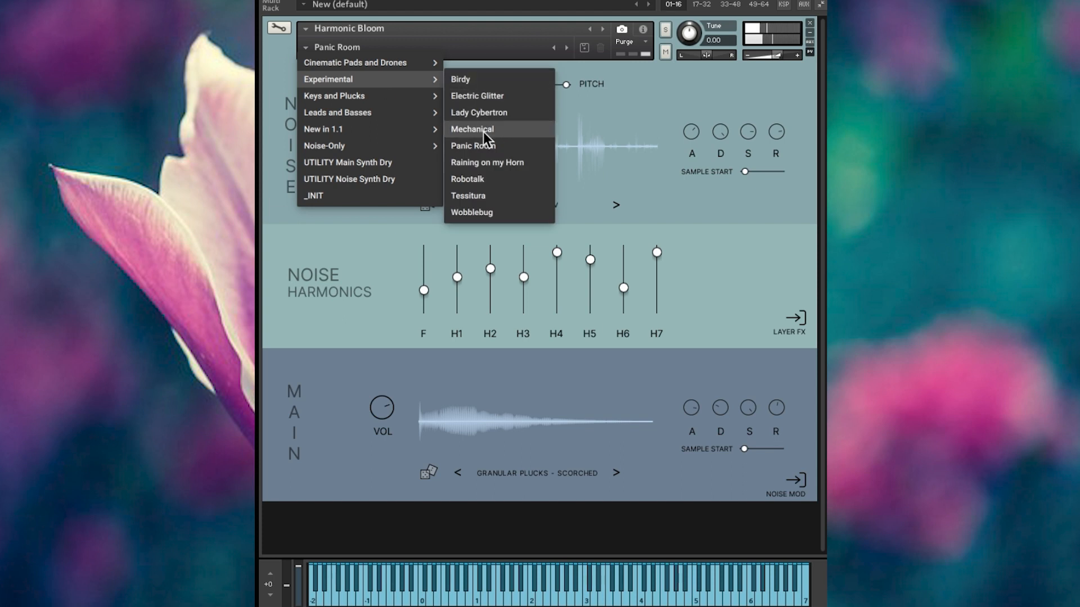
pyautogui.click(494, 180)
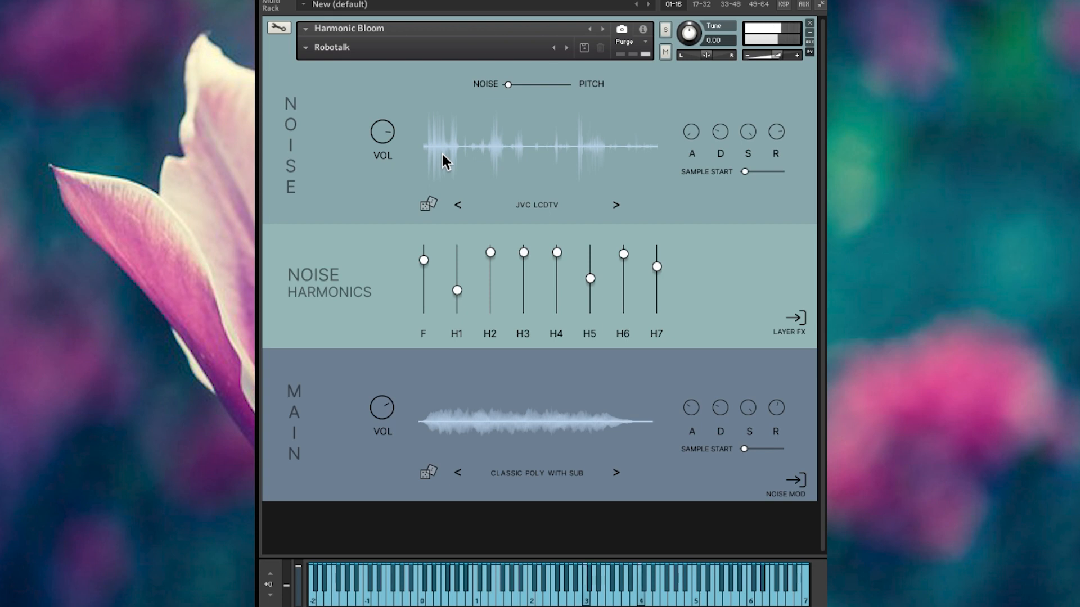
# - Audition the Gravity Falls preset from the Keys and Plucks category, followed by Moon Dust from the same category
pyautogui.click(313, 51)
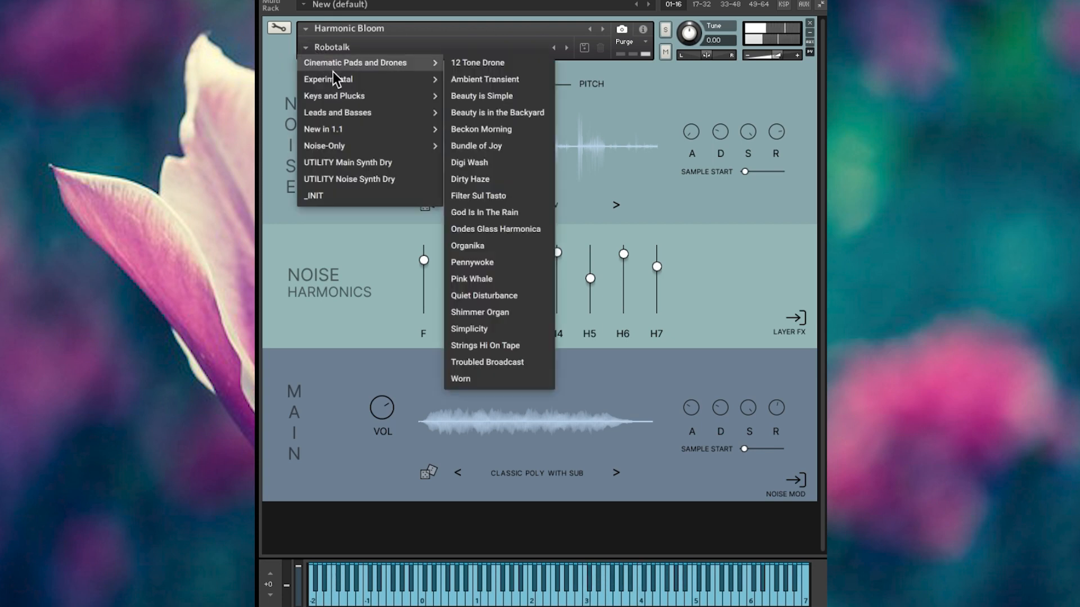
pyautogui.moveTo(387, 95)
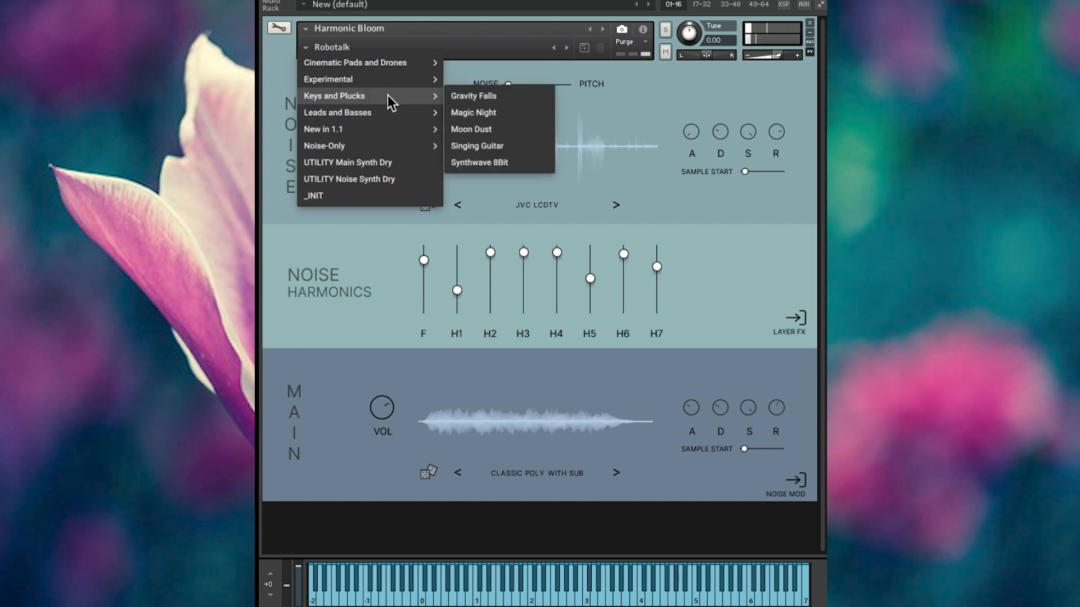
pyautogui.click(484, 95)
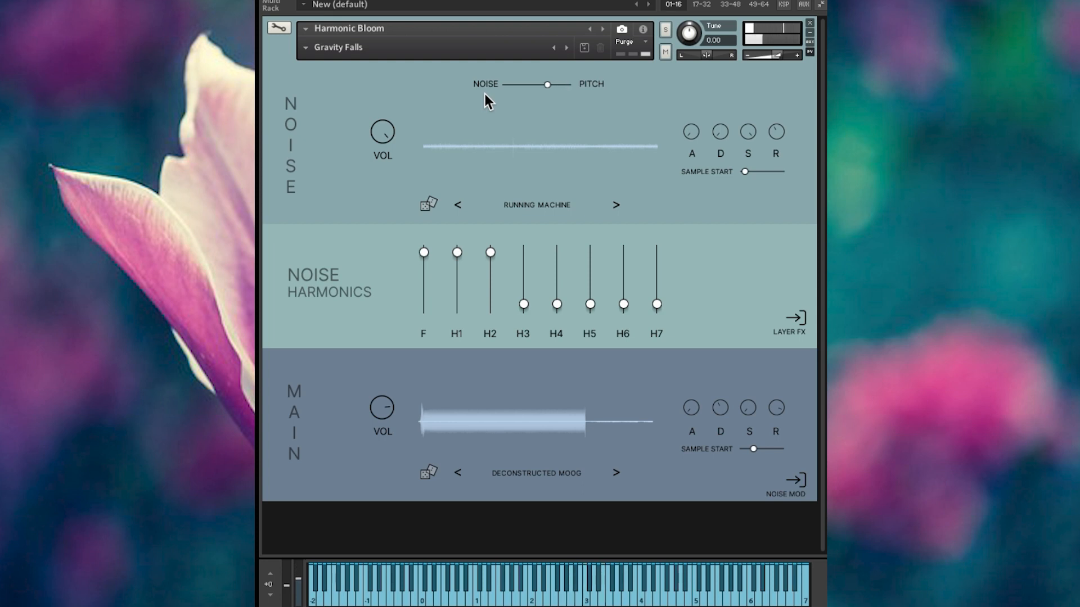
pyautogui.click(311, 48)
pyautogui.moveTo(348, 79)
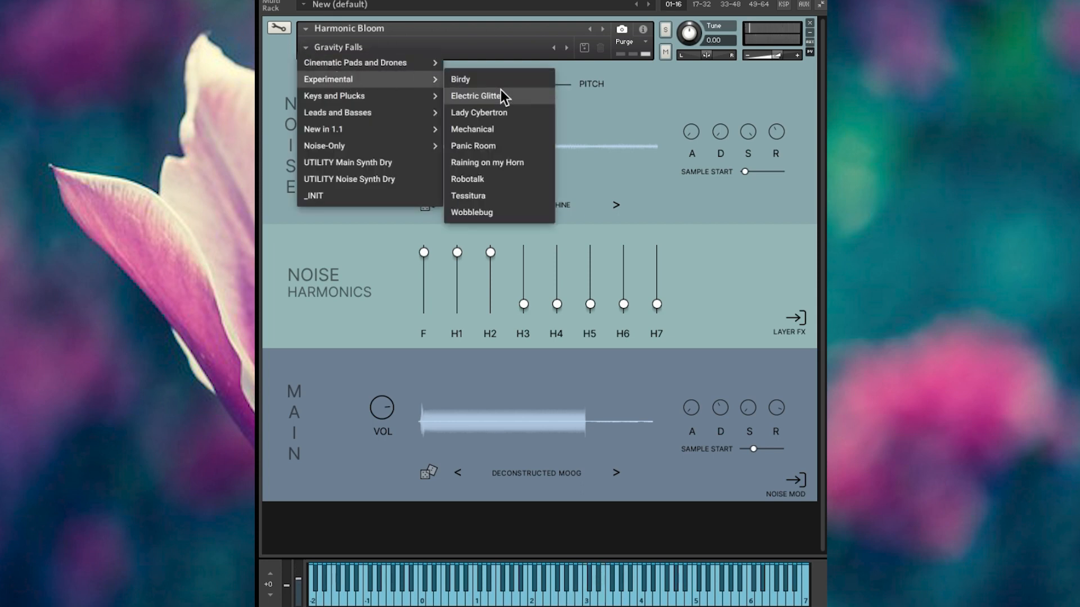
pyautogui.moveTo(403, 99)
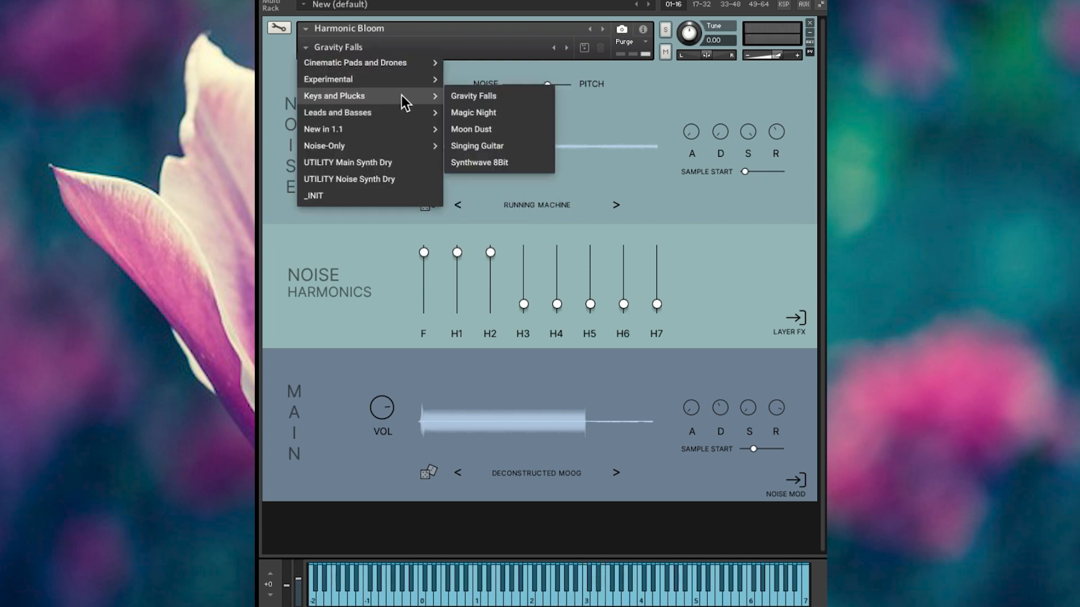
pyautogui.click(489, 132)
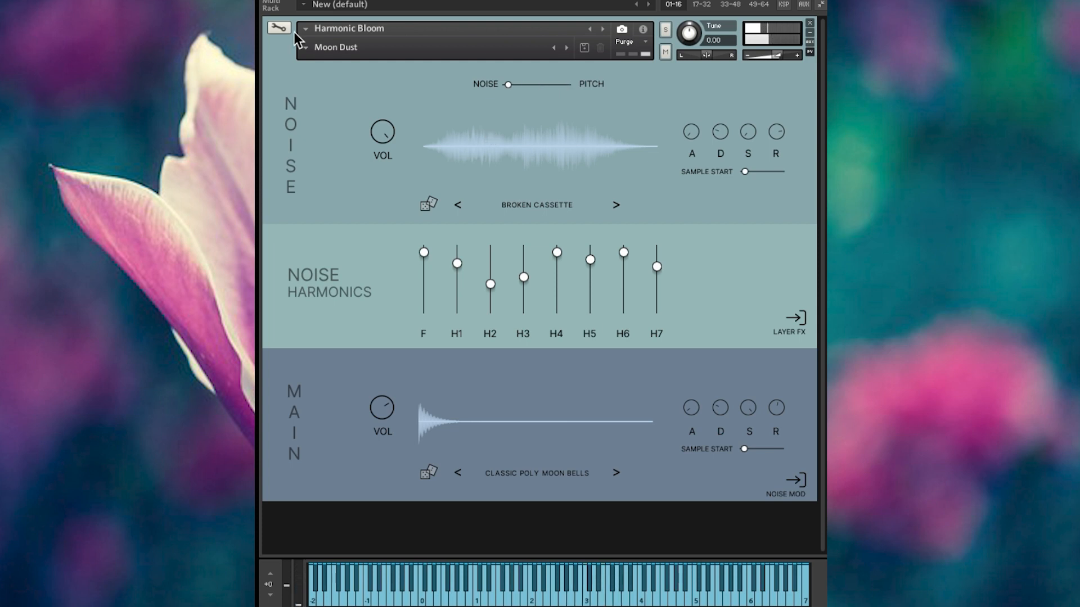
# - Audition the Bass and Dust preset from the Leads and Basses category, followed by Low Brass of DOOM from the same category
pyautogui.click(306, 48)
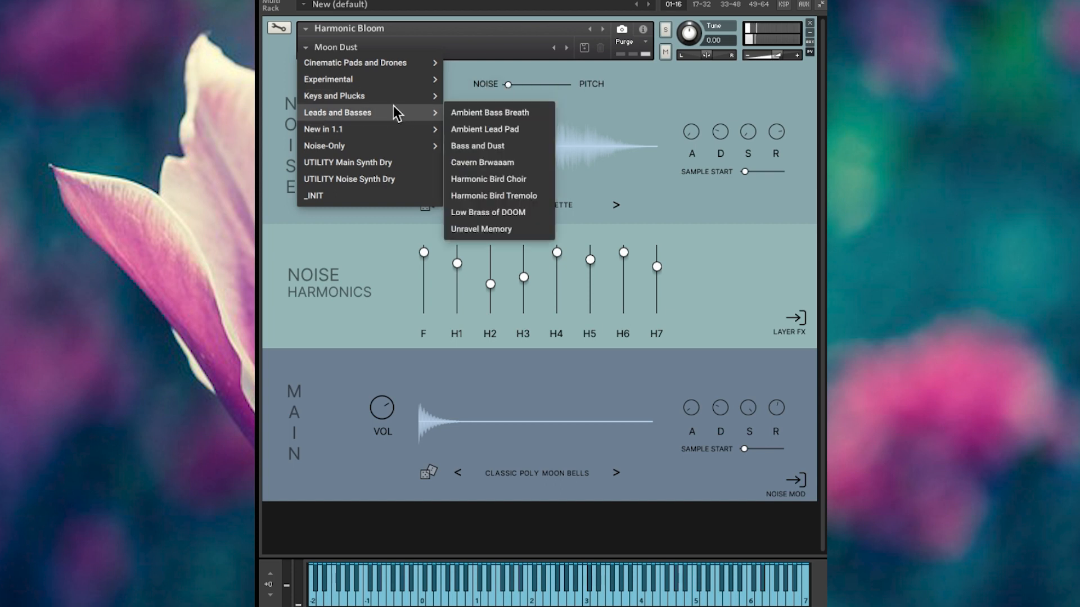
pyautogui.moveTo(401, 97)
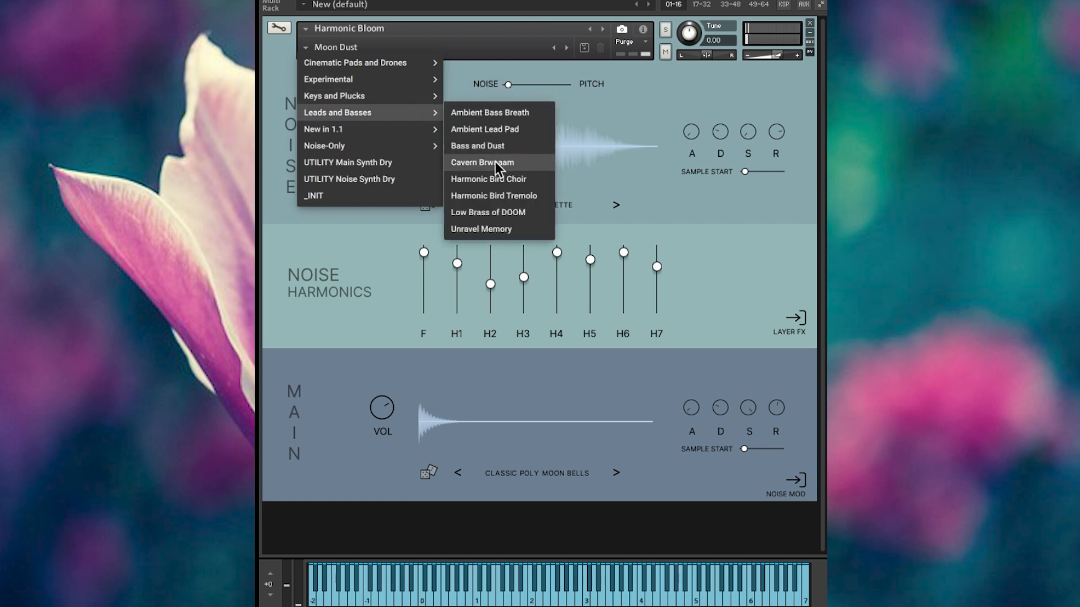
pyautogui.click(492, 149)
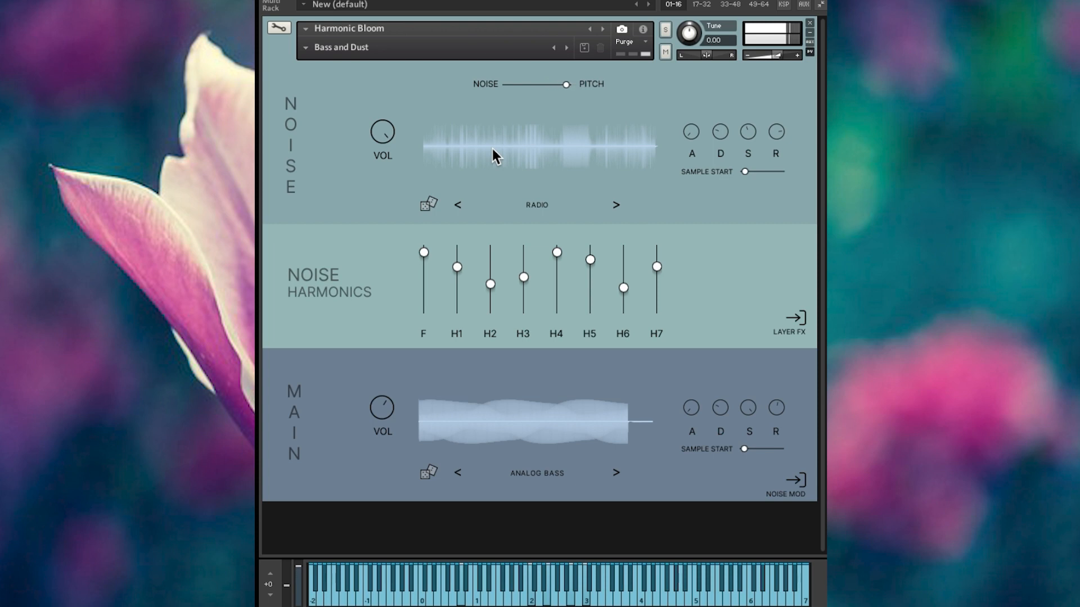
pyautogui.click(310, 47)
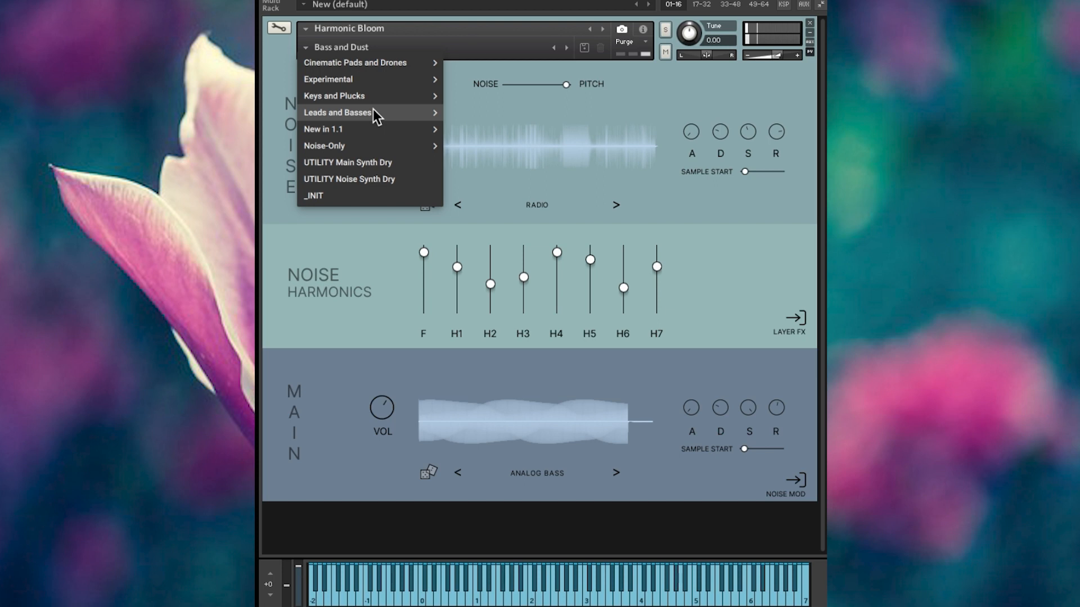
pyautogui.moveTo(429, 116)
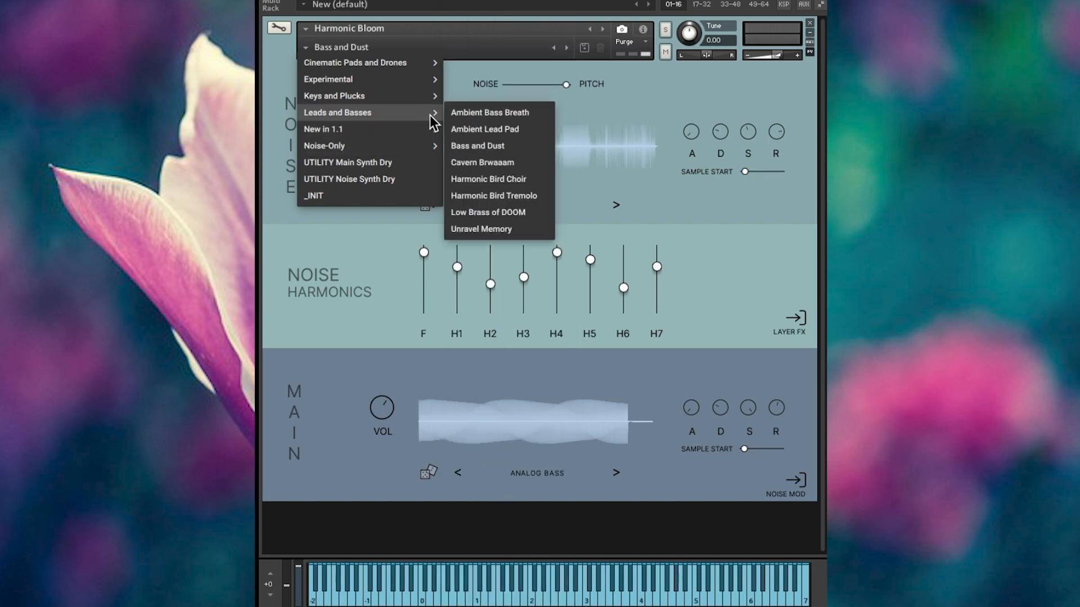
pyautogui.click(507, 215)
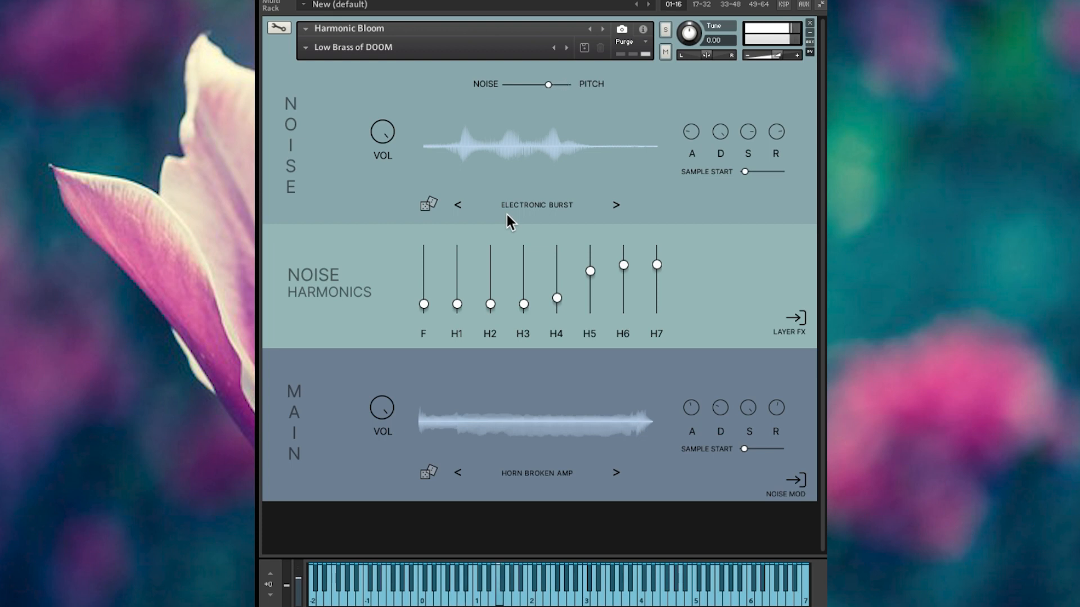
# - Load the A Piano Is Not A Toy preset from the New in 1.1 category
pyautogui.click(304, 48)
pyautogui.moveTo(364, 110)
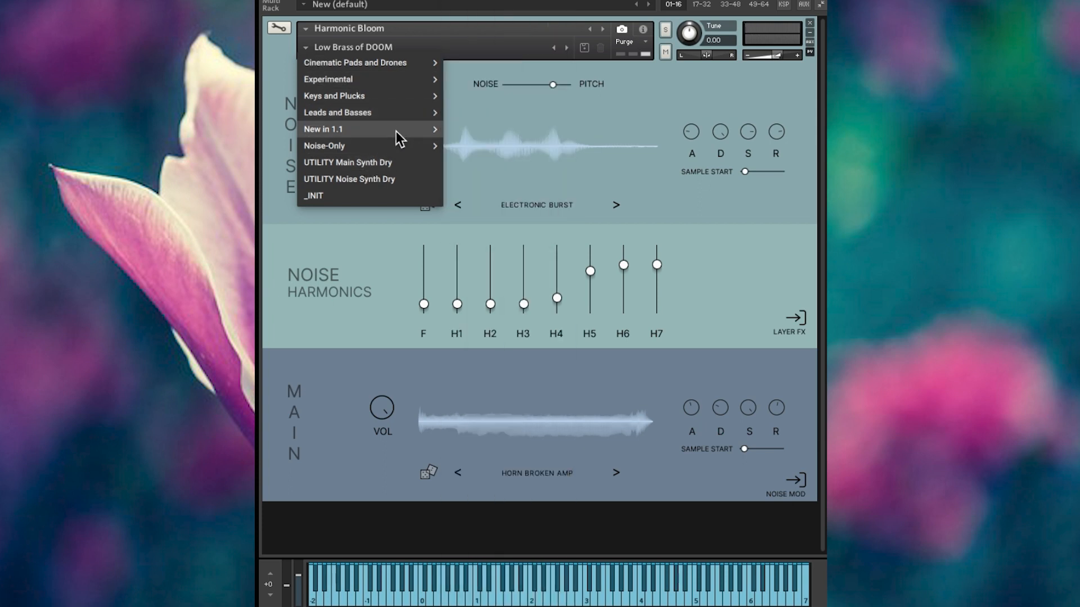
pyautogui.moveTo(396, 131)
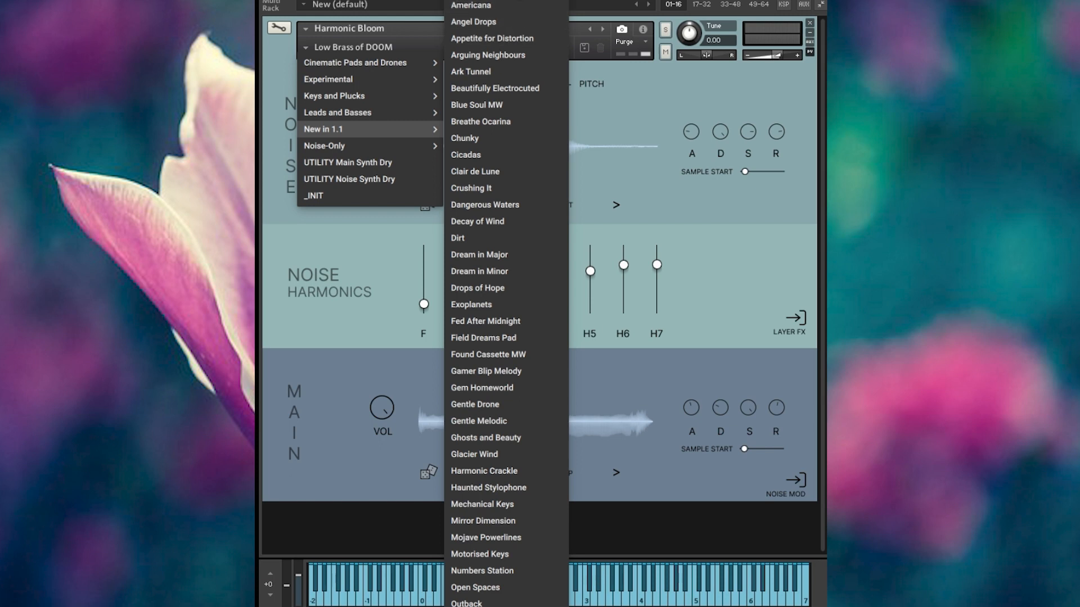
pyautogui.press('Return')
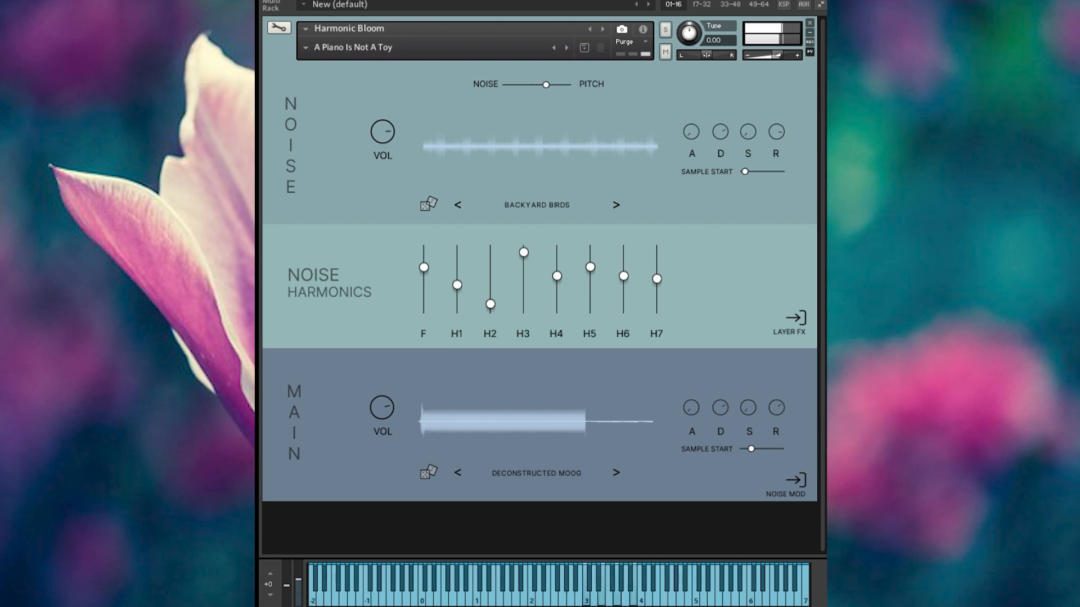
# - Audition the Americana preset from the New in 1.1 category, followed by Crushing It from the same category
pyautogui.click(306, 48)
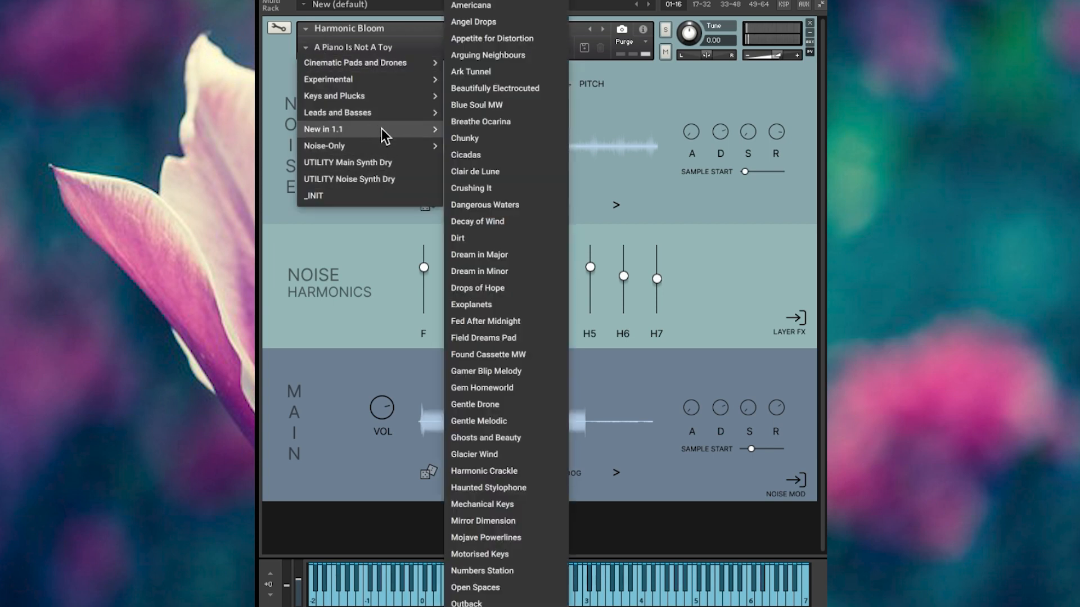
pyautogui.click(507, 5)
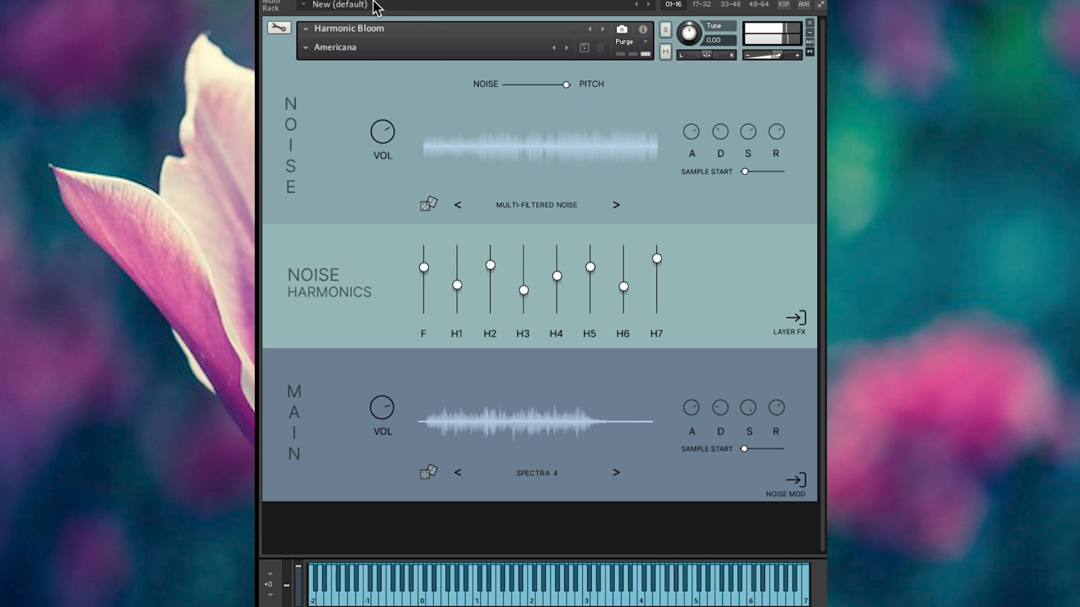
pyautogui.click(305, 48)
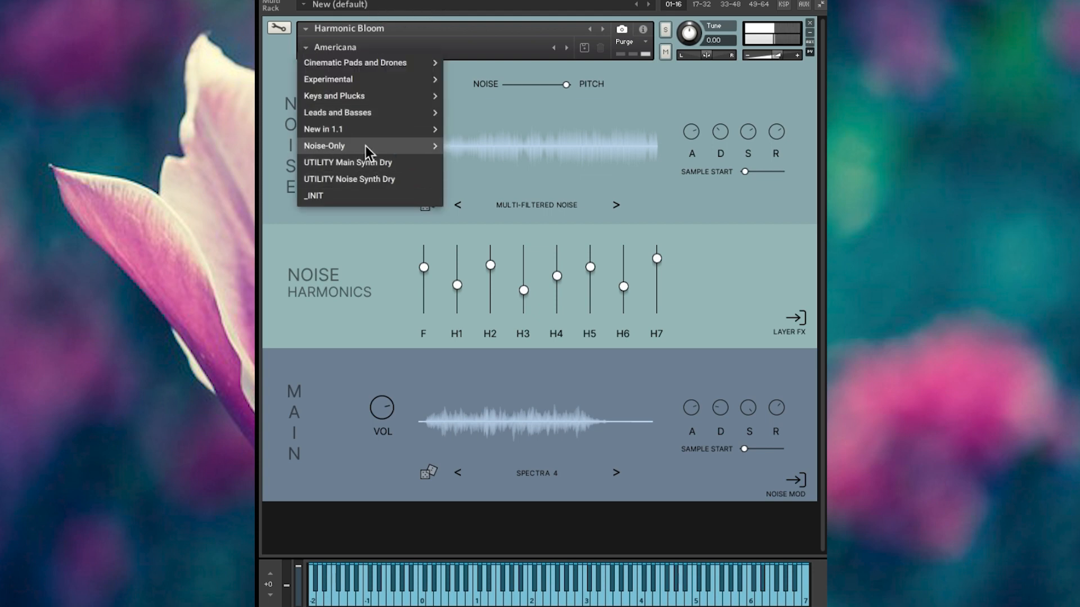
pyautogui.moveTo(380, 131)
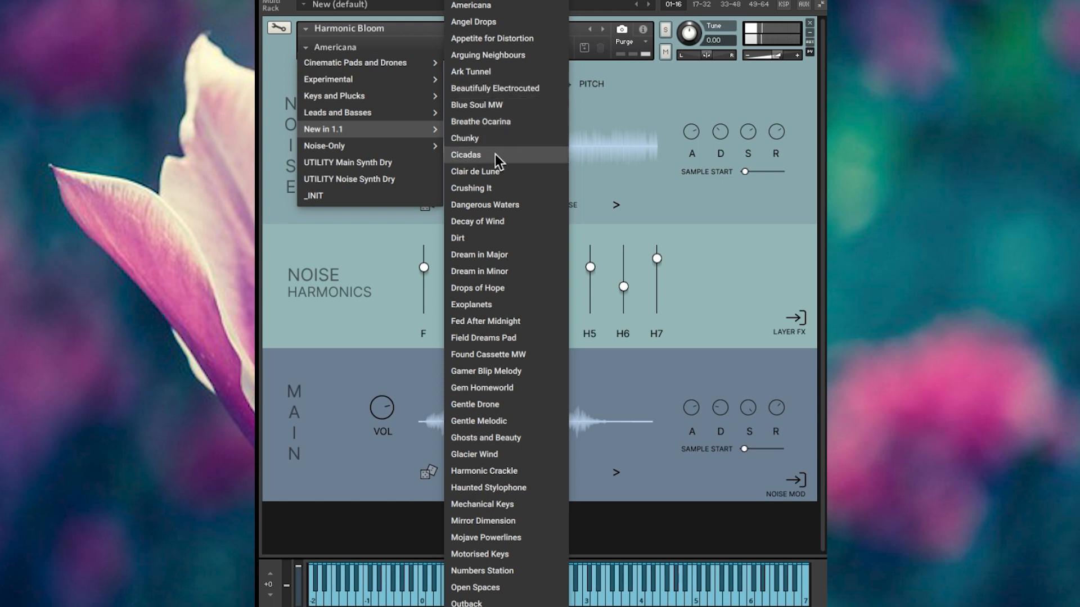
pyautogui.click(494, 185)
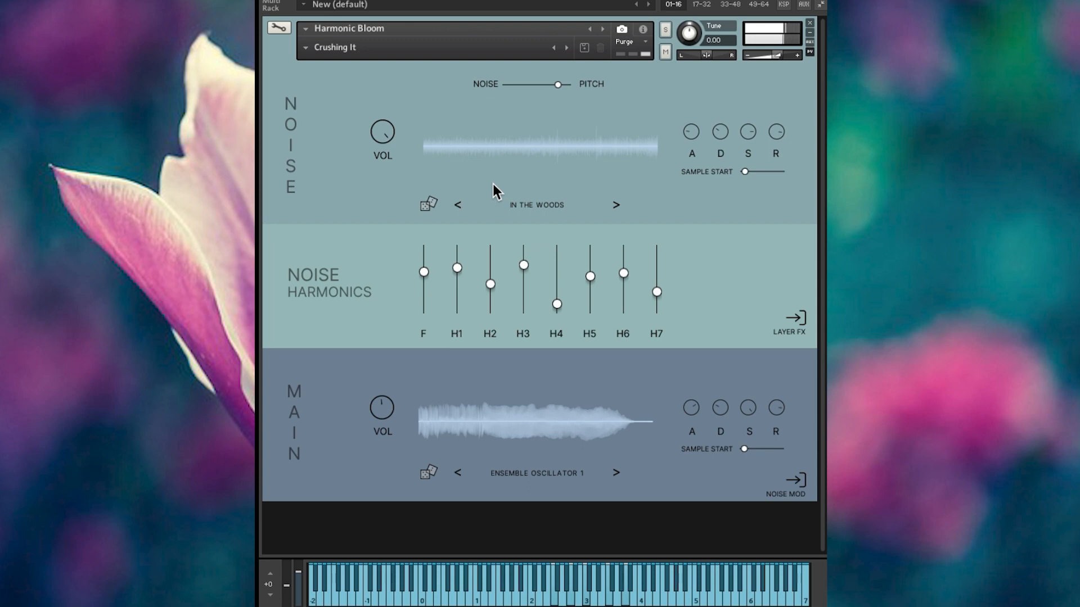
# - Audition the Drops of Hope preset from the New in 1.1 category, followed by Found Cassette MW from the same category
pyautogui.click(301, 49)
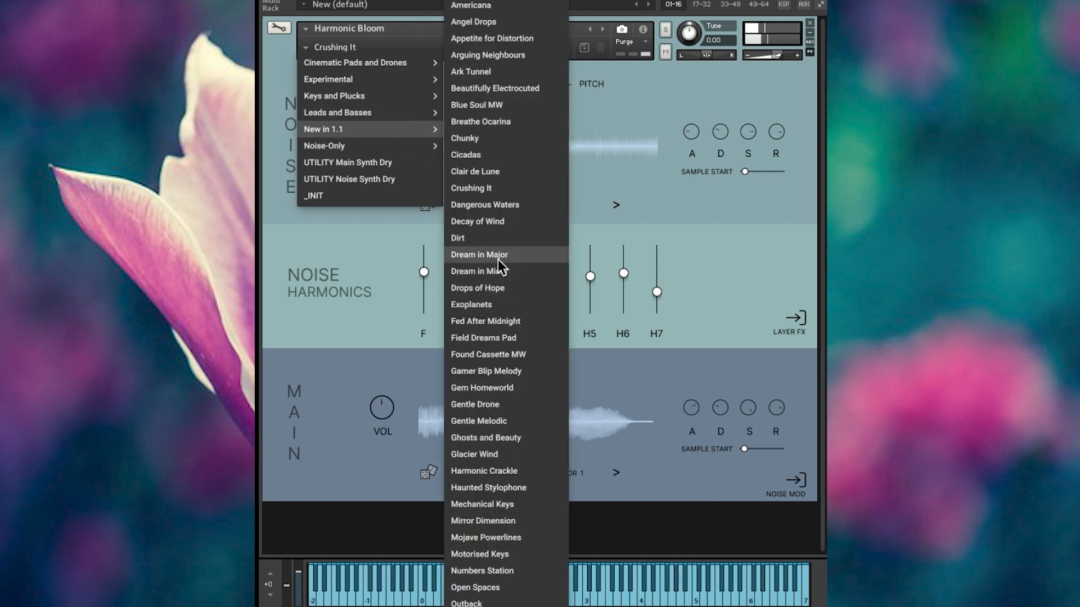
pyautogui.click(509, 289)
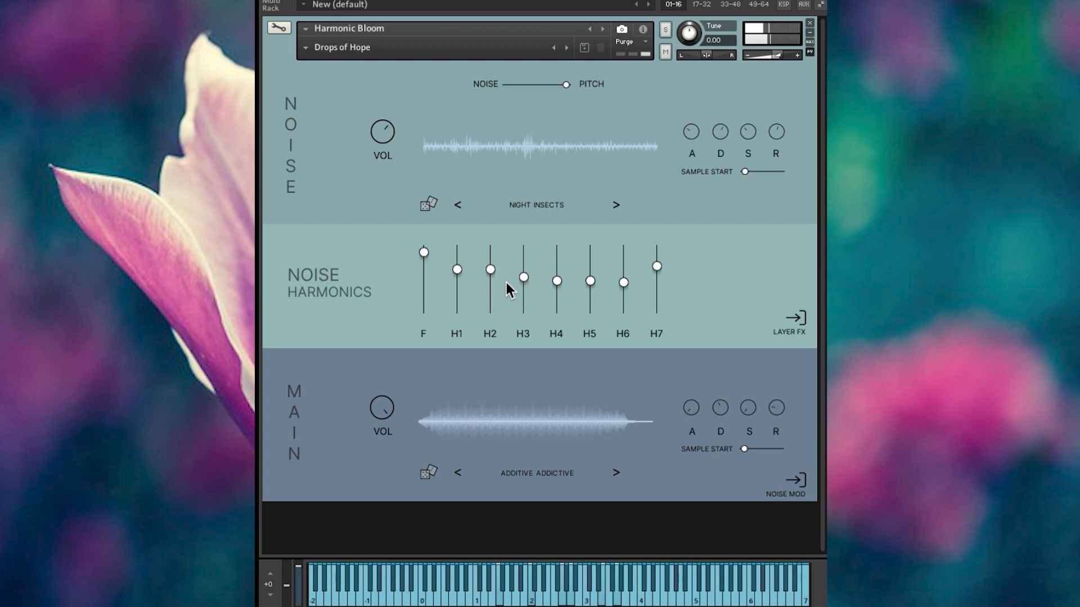
pyautogui.click(318, 48)
pyautogui.moveTo(373, 107)
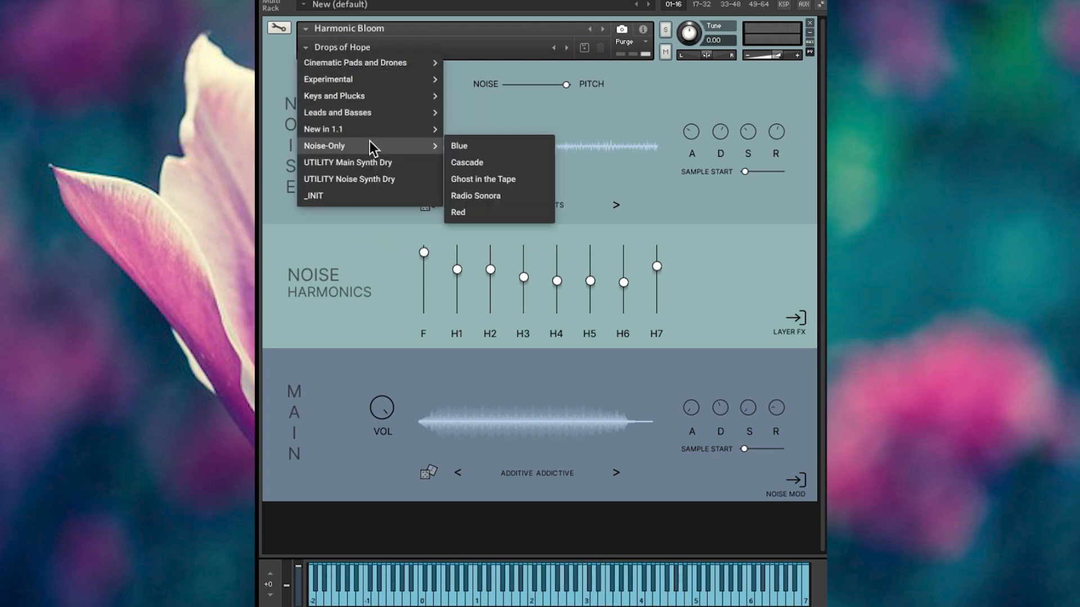
pyautogui.moveTo(402, 128)
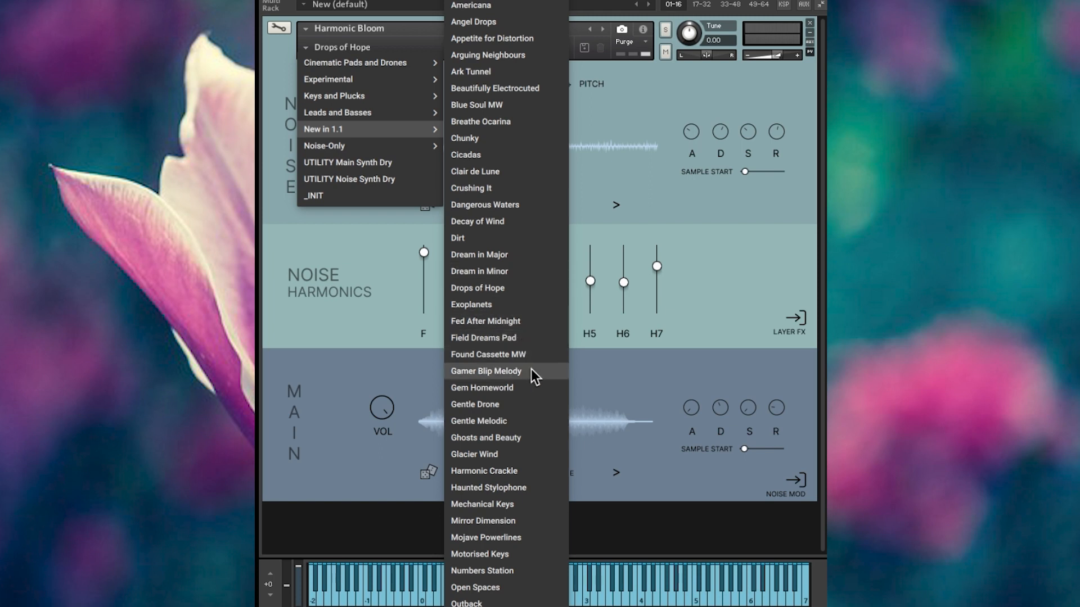
pyautogui.click(528, 355)
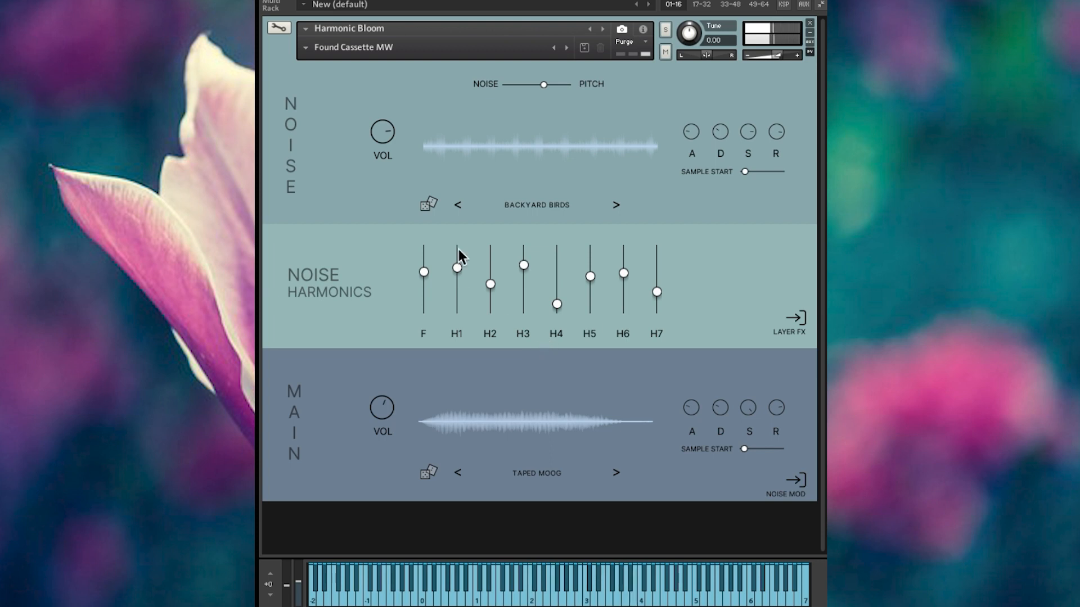
# - Load the Gentle Drone preset from the New in 1.1 category and audition it
pyautogui.click(304, 49)
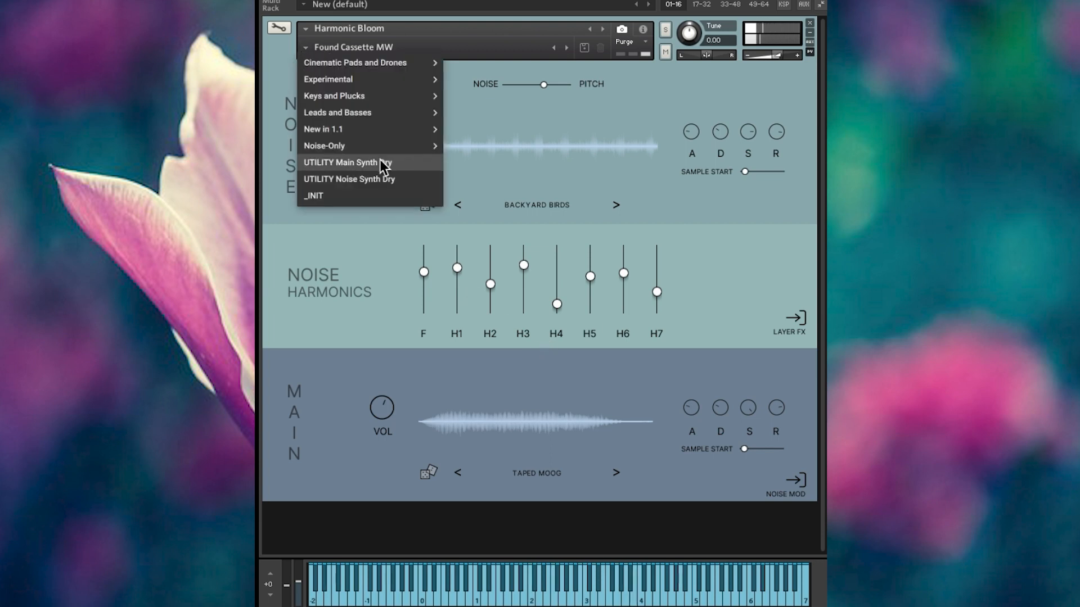
pyautogui.moveTo(373, 130)
pyautogui.scroll(-1, 495, 420)
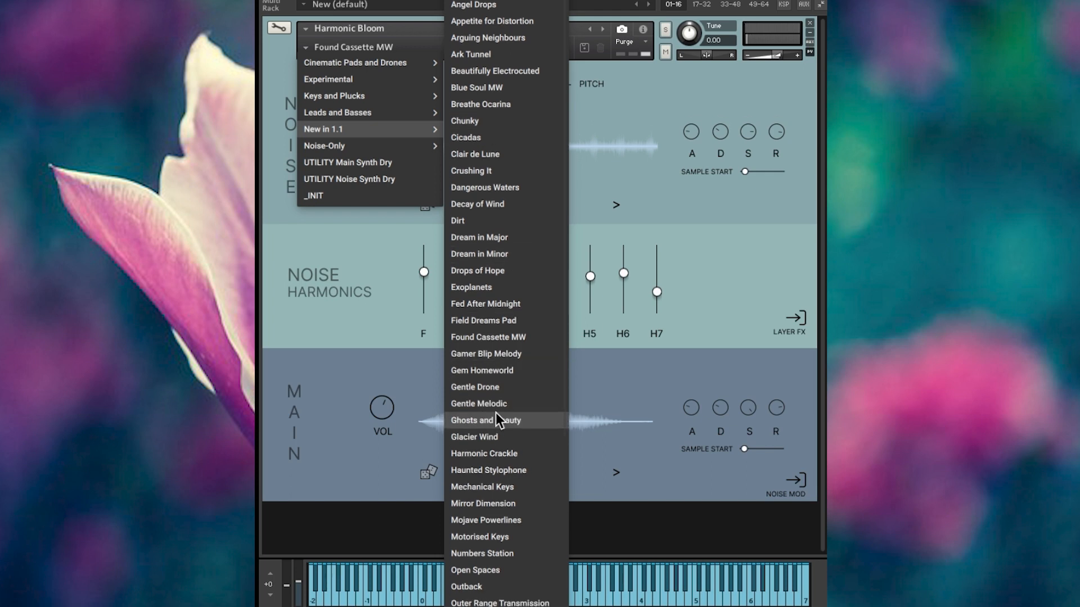
pyautogui.scroll(-5, 495, 416)
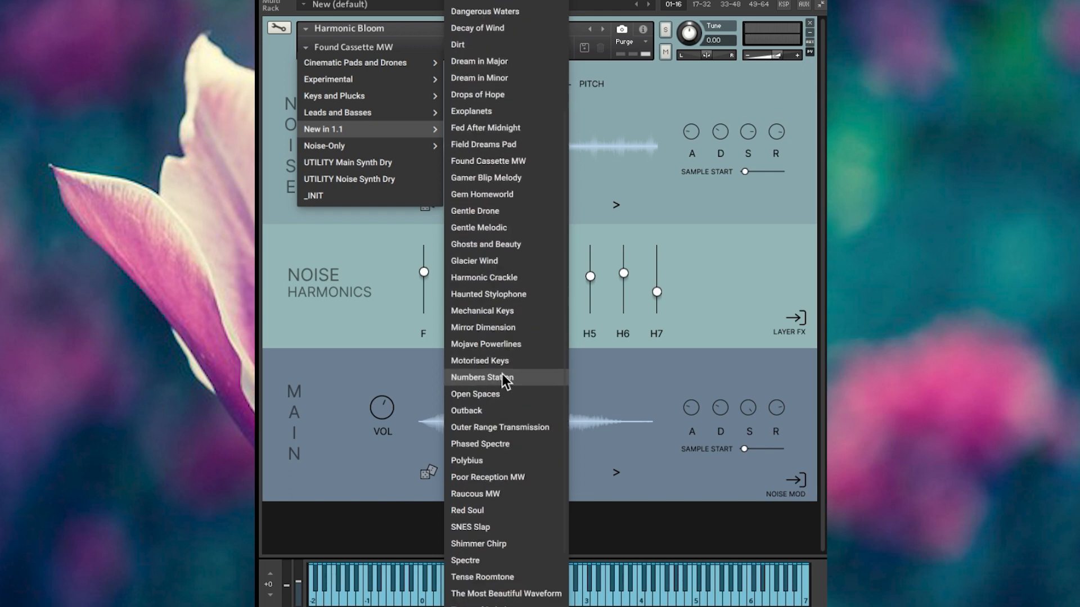
pyautogui.click(483, 214)
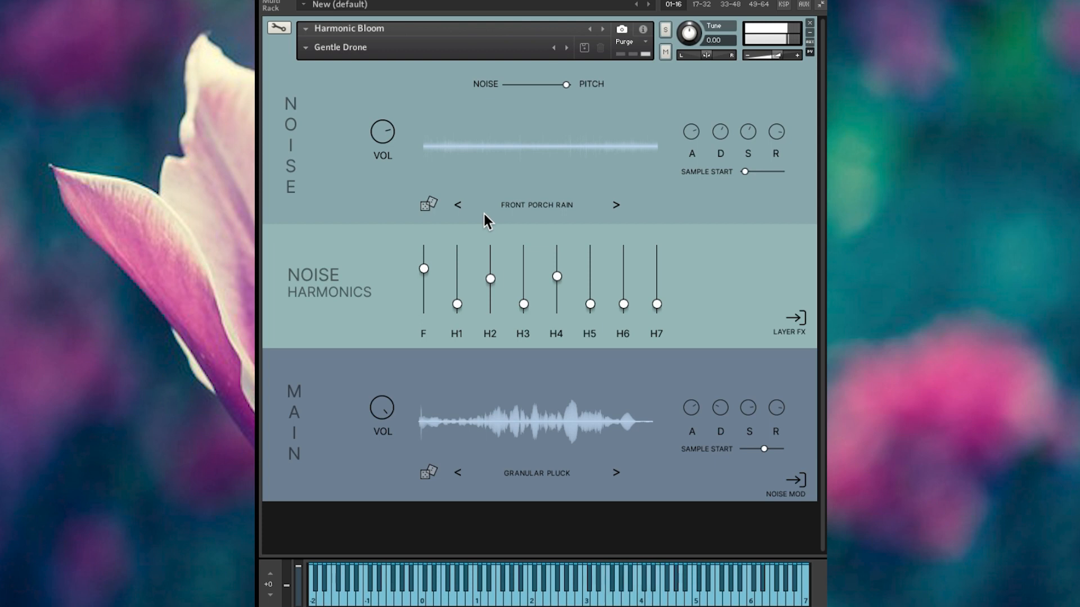
# - Load the Haunted Stylophone preset from the New in 1.1 category and audition it
pyautogui.click(308, 47)
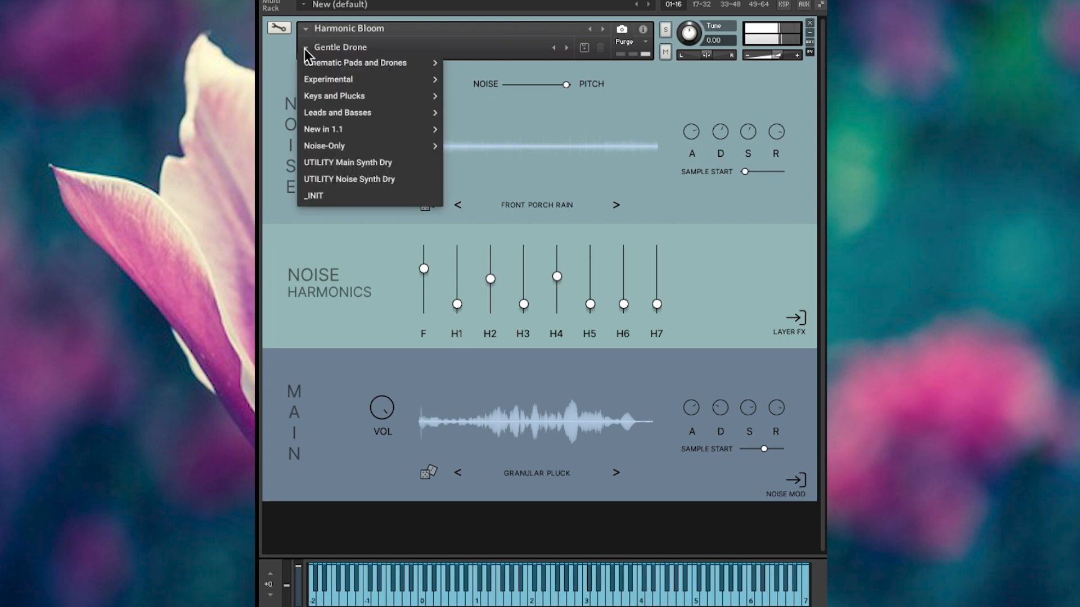
pyautogui.moveTo(351, 125)
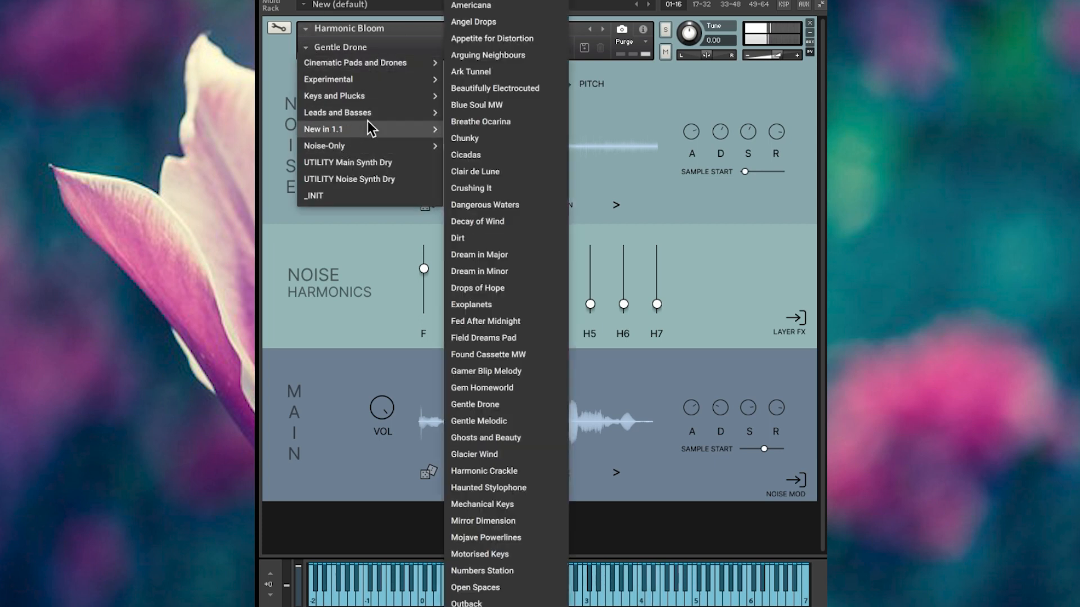
pyautogui.scroll(-6, 507, 456)
pyautogui.scroll(1, 507, 315)
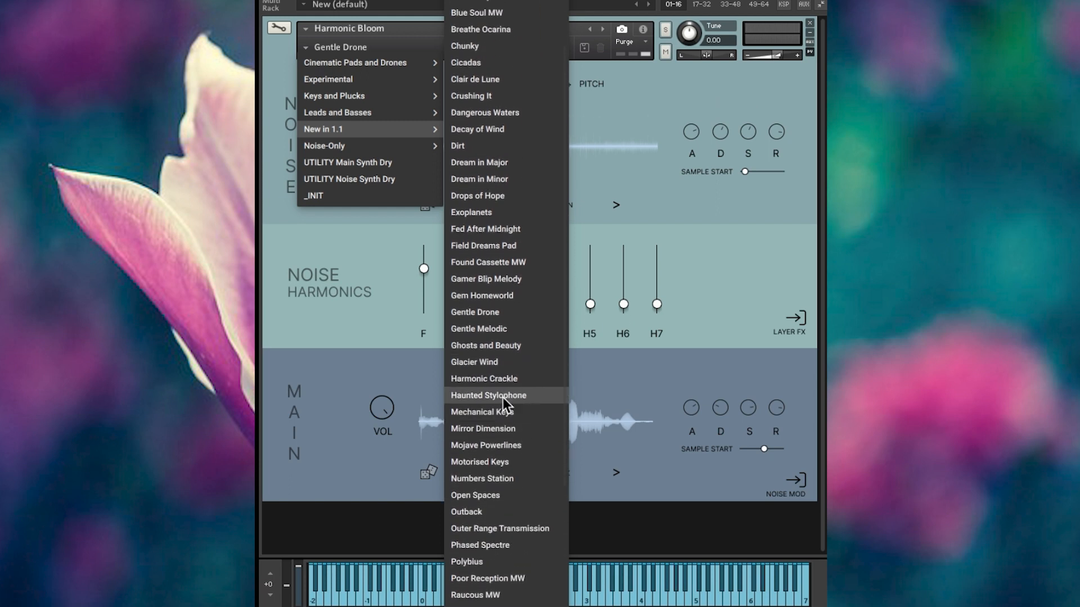
pyautogui.click(504, 401)
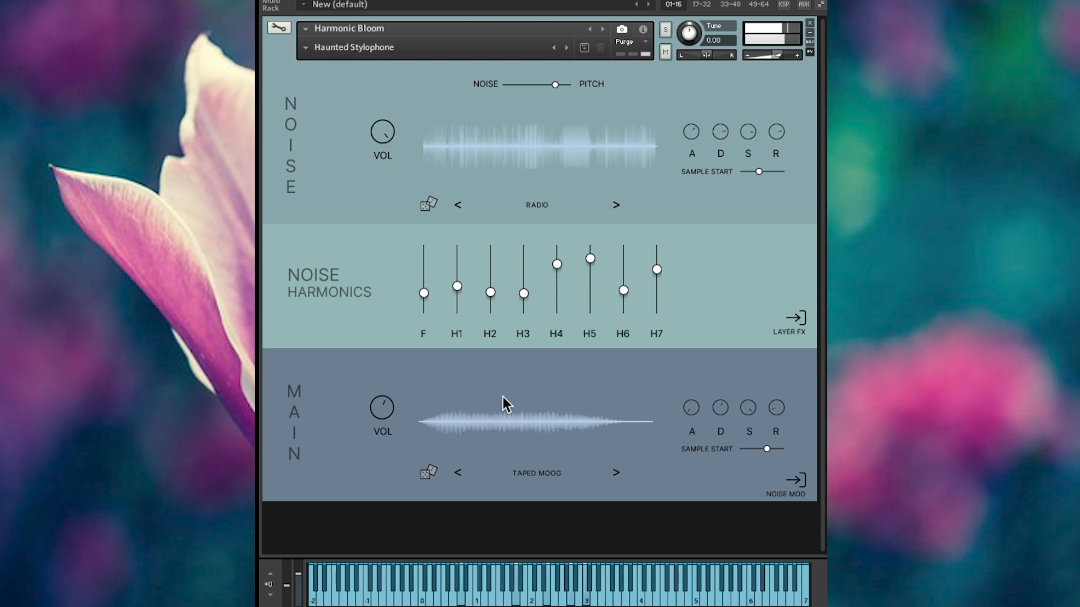
# - Load the Open Spaces preset from the New in 1.1 category and audition it
pyautogui.click(307, 46)
pyautogui.moveTo(423, 133)
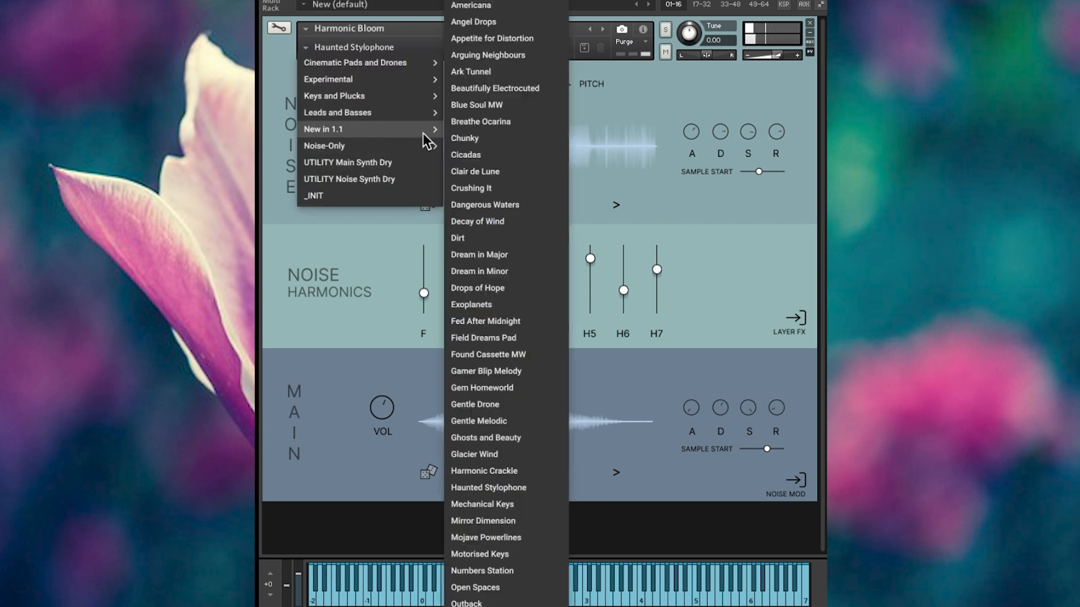
pyautogui.scroll(-6, 529, 427)
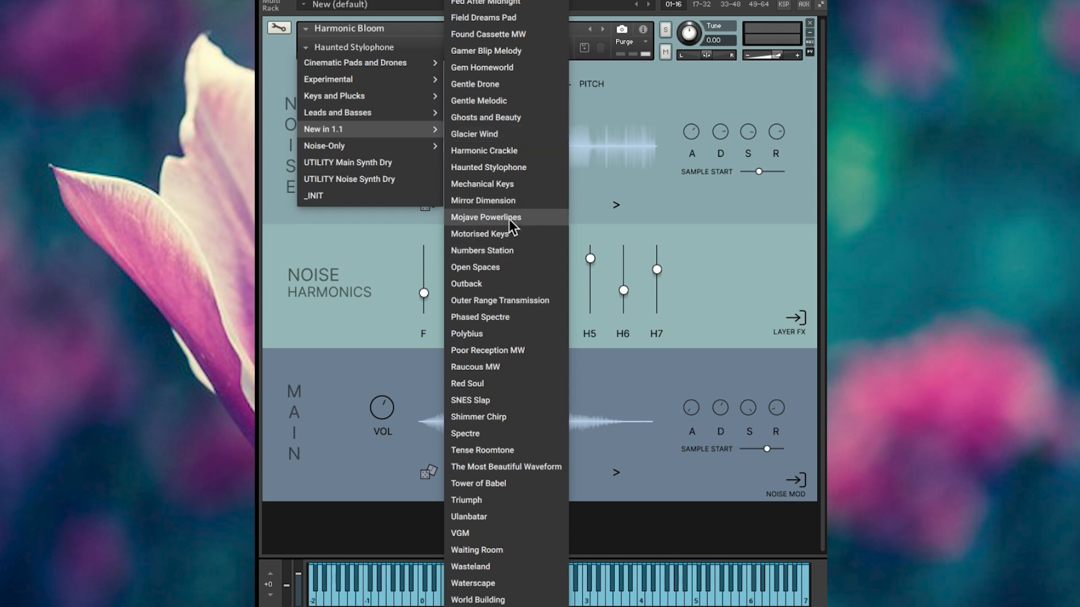
pyautogui.click(516, 267)
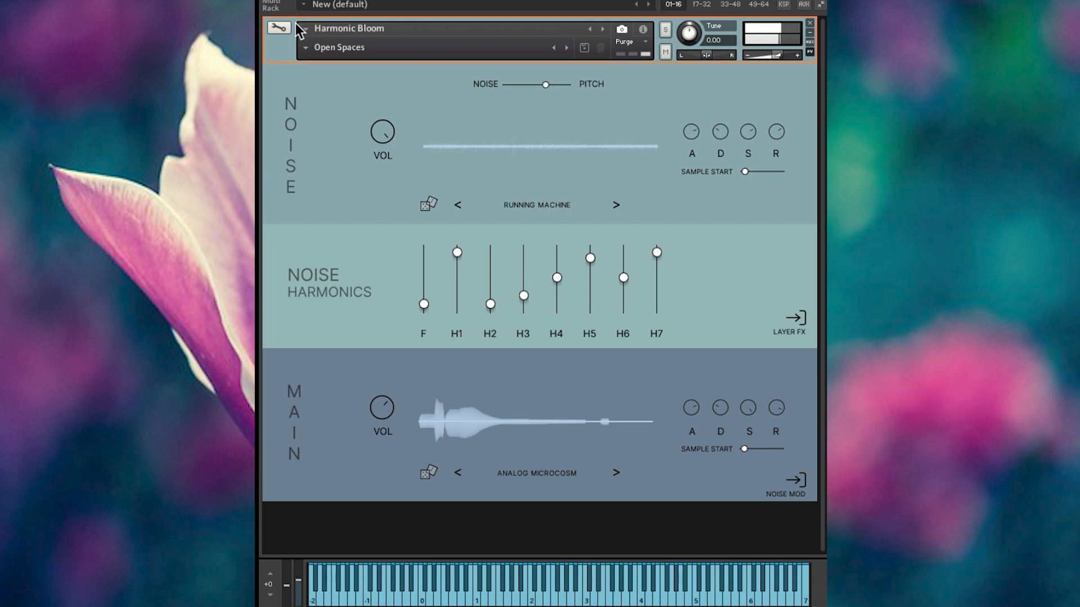
# - Load the SNES Slap preset from the New in 1.1 category and audition it
pyautogui.click(306, 48)
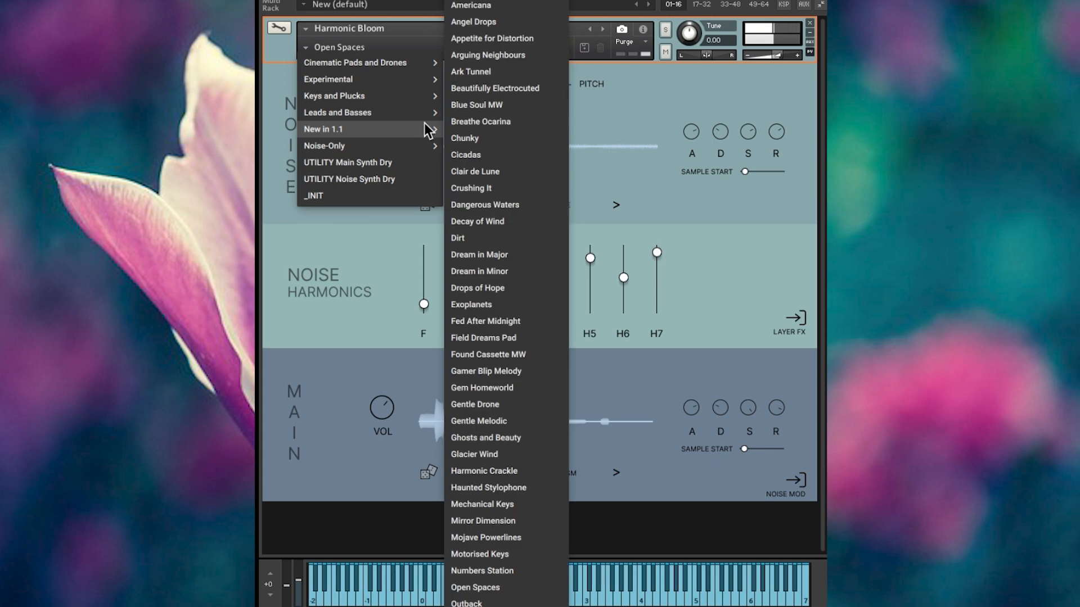
pyautogui.scroll(-3, 495, 407)
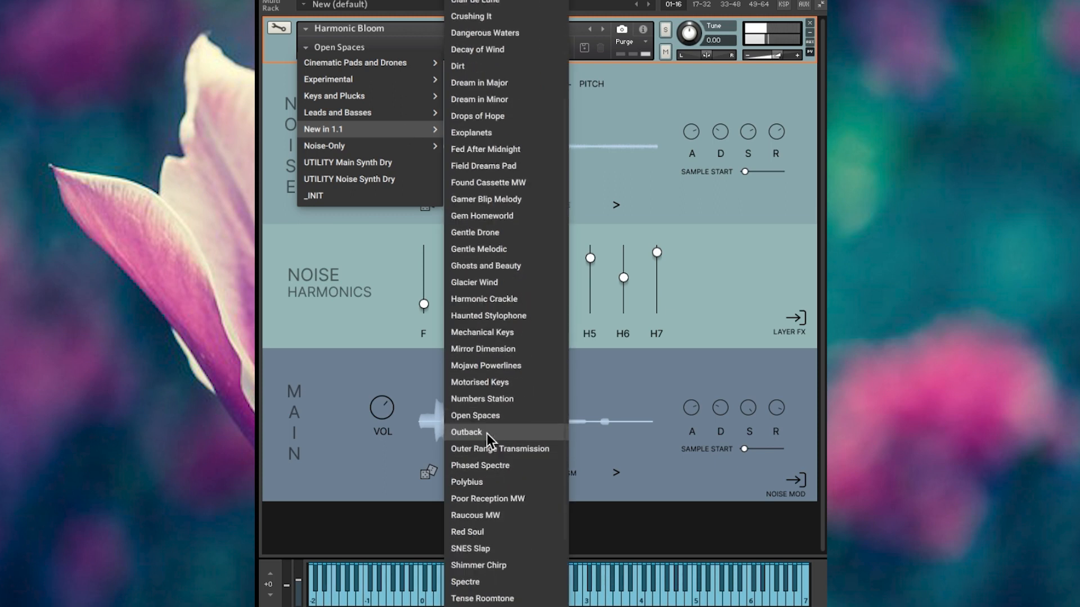
pyautogui.scroll(-2, 487, 434)
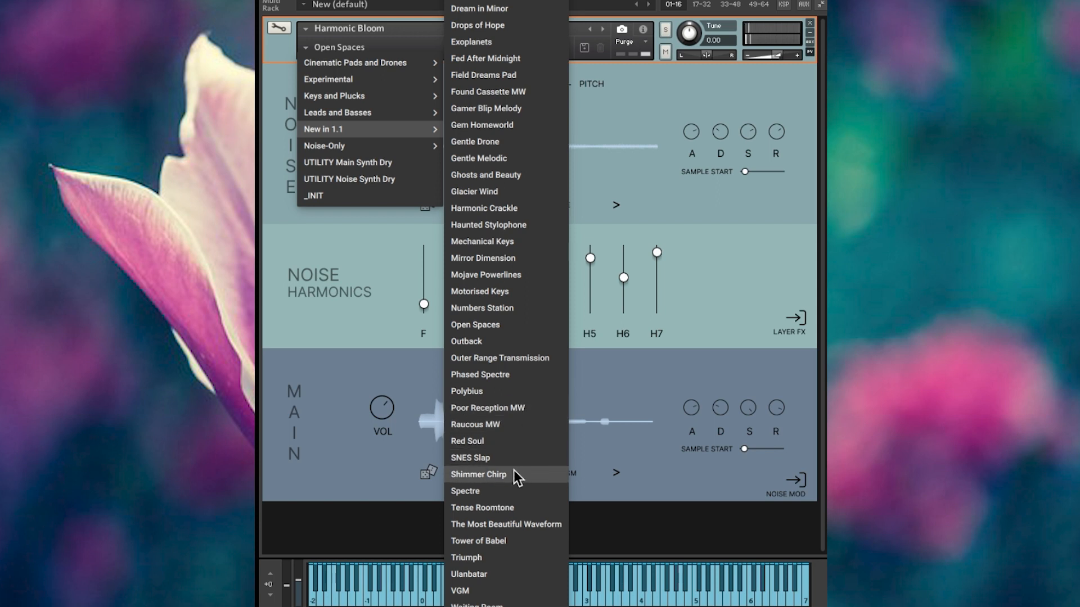
pyautogui.scroll(-1, 486, 420)
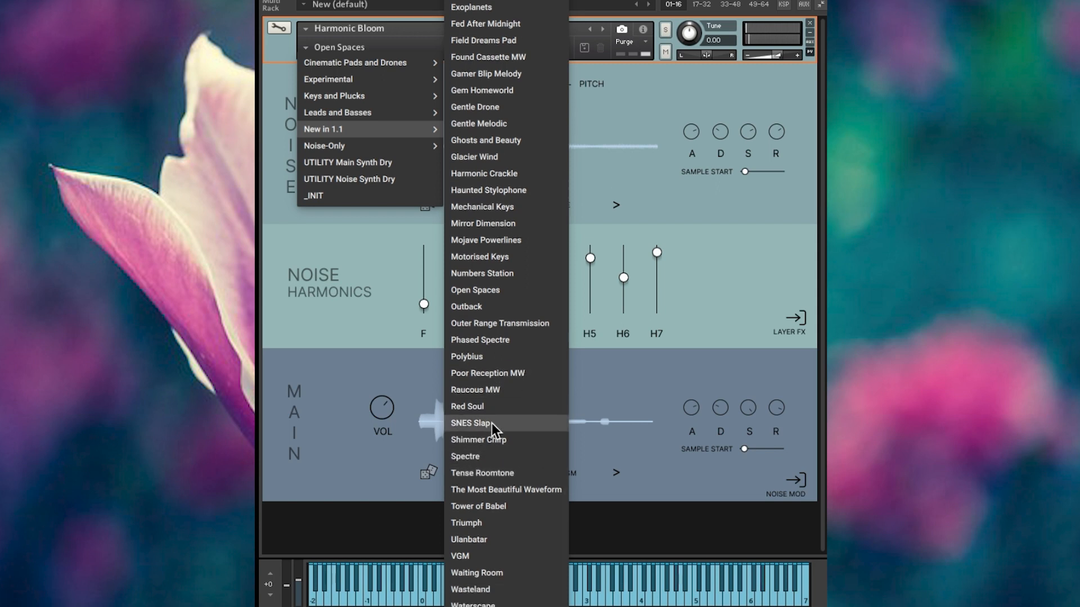
pyautogui.click(492, 423)
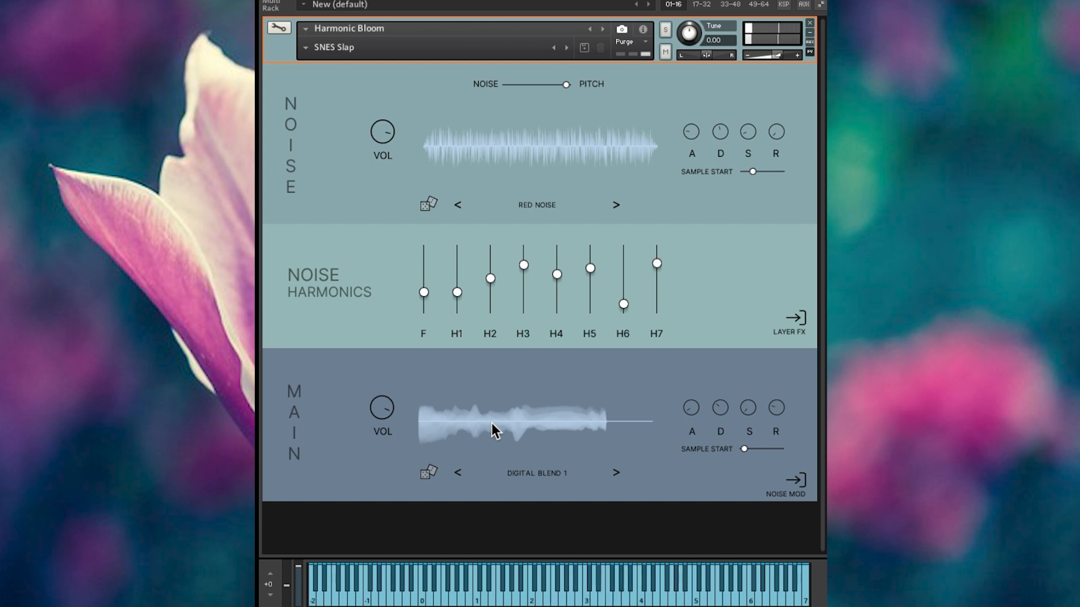
# - Load the Tense Roomtone preset from the New in 1.1 category and audition it
pyautogui.click(305, 49)
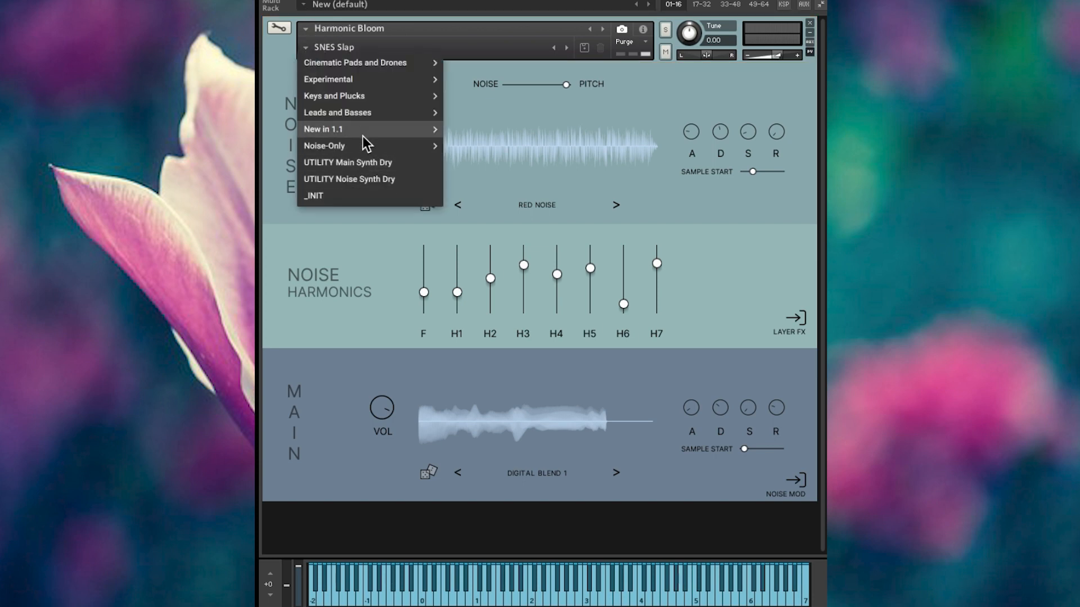
pyautogui.moveTo(337, 129)
pyautogui.scroll(-6, 512, 192)
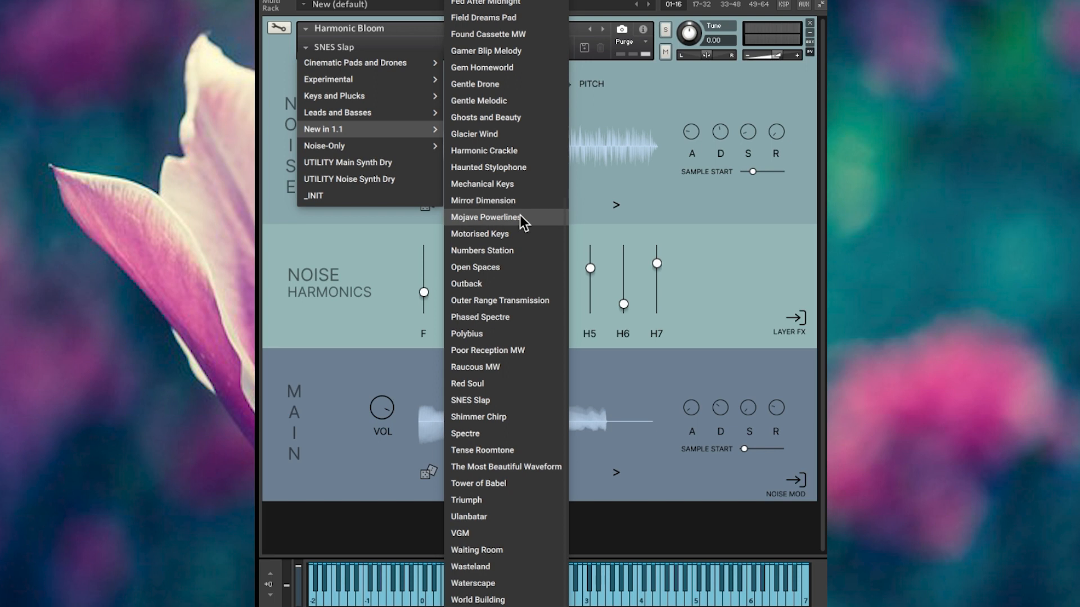
pyautogui.click(495, 447)
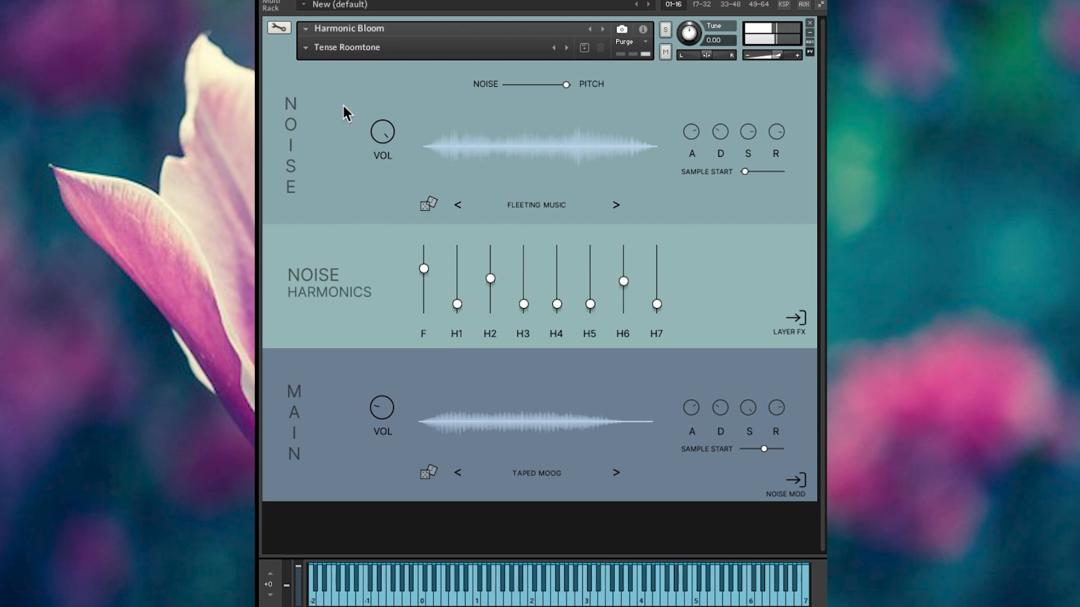
# - Load the Waiting Room preset from the New in 1.1 category and audition it
pyautogui.click(306, 49)
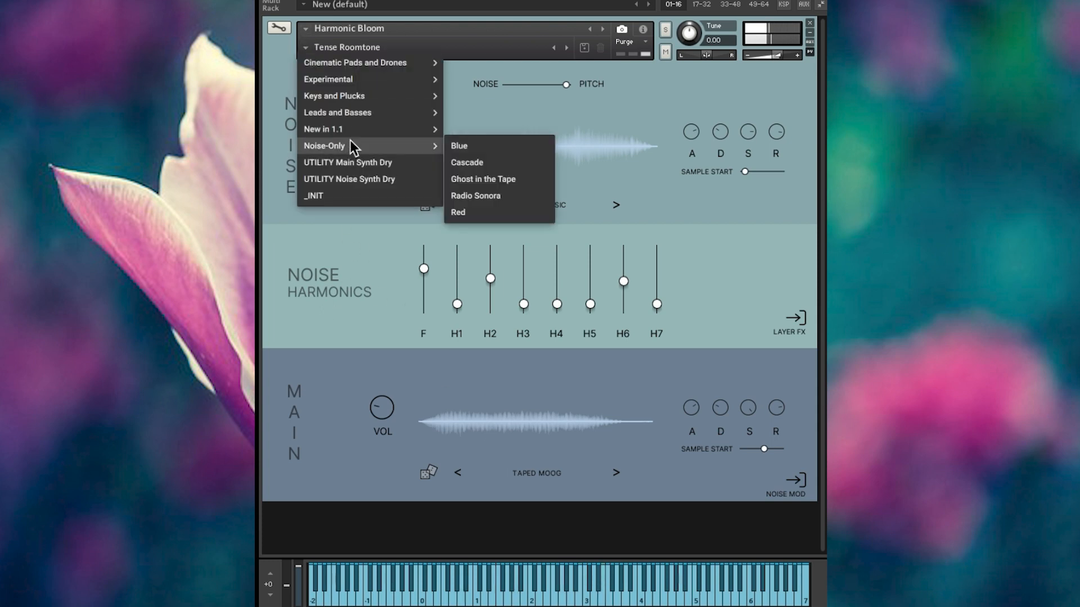
pyautogui.moveTo(357, 131)
pyautogui.scroll(-5, 488, 345)
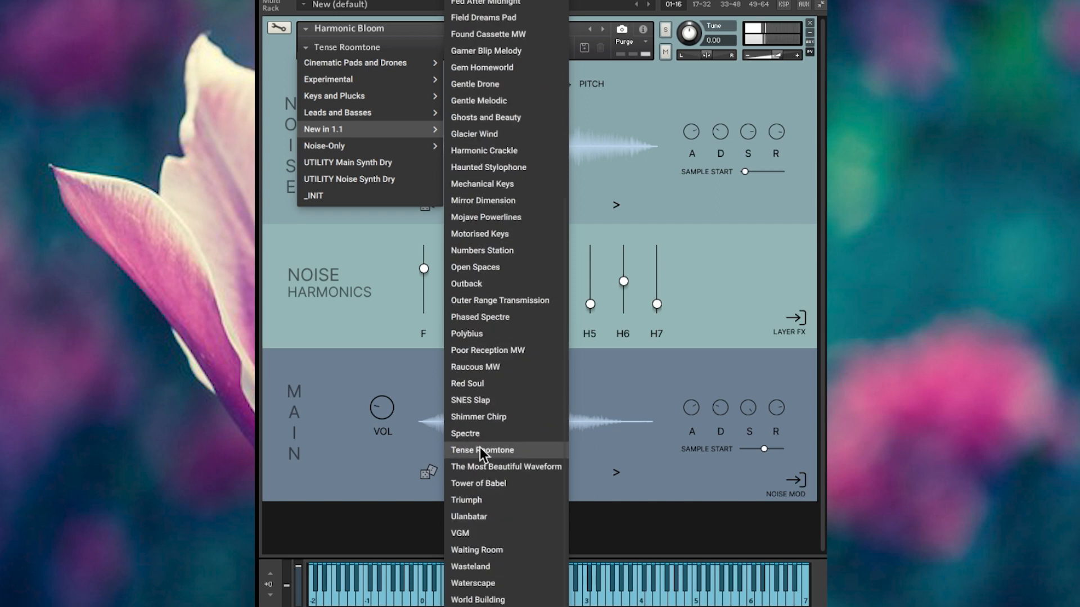
pyautogui.click(483, 551)
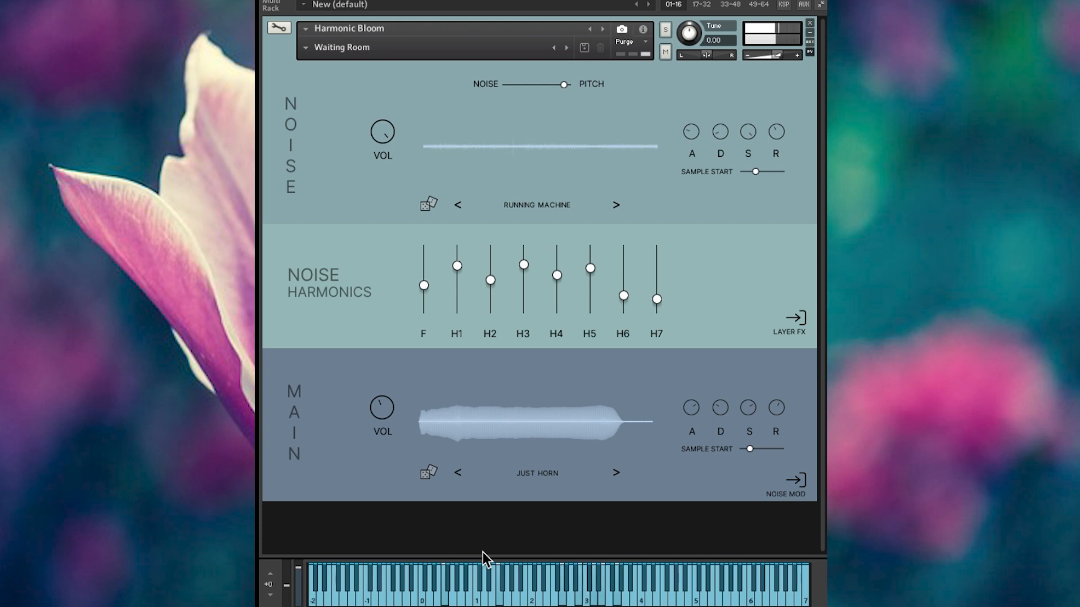
# - Load the World Building preset from the New in 1.1 category and audition it
pyautogui.click(309, 53)
pyautogui.moveTo(402, 129)
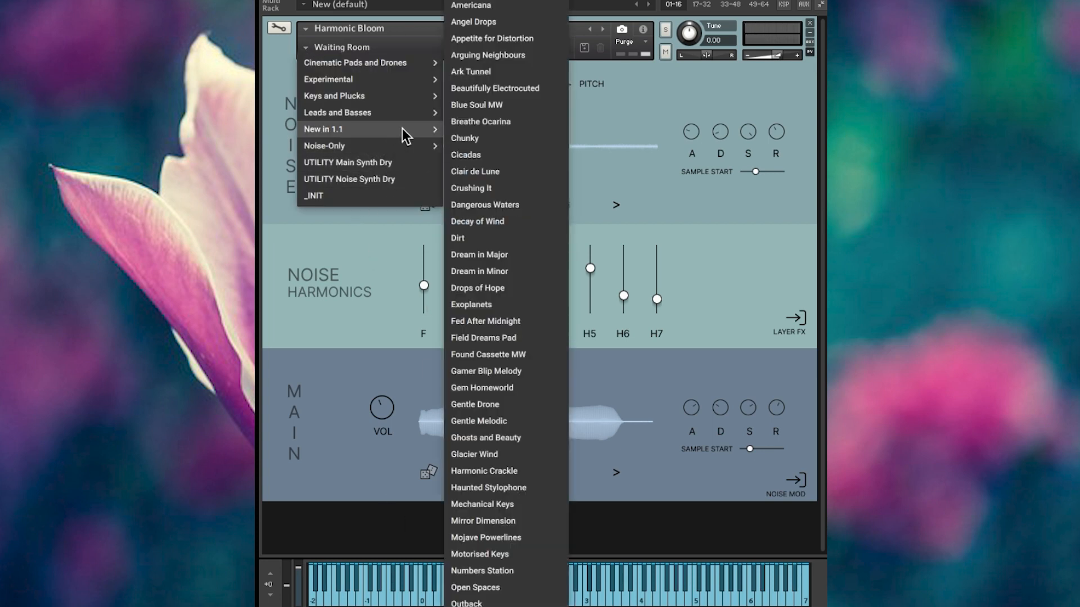
pyautogui.scroll(-5, 526, 434)
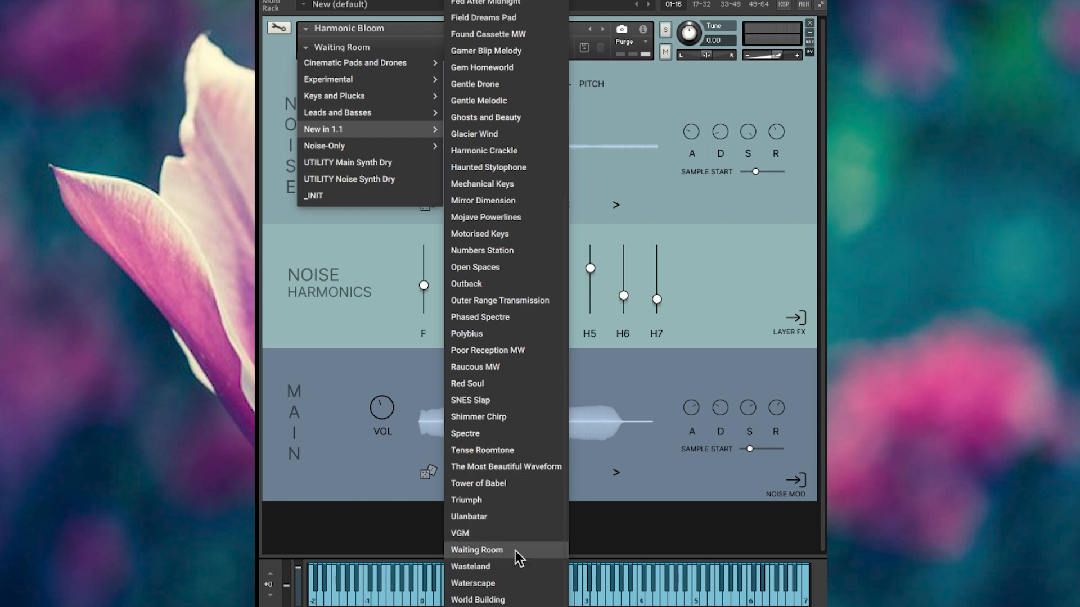
pyautogui.click(505, 597)
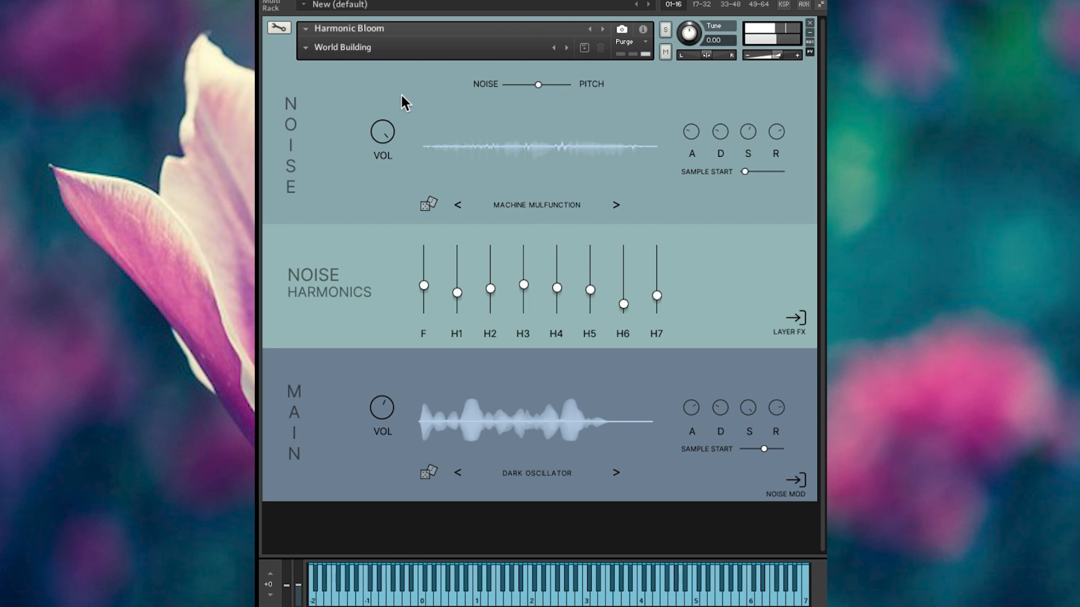
# - Load the Blue preset from the Noise-Only category and audition it
pyautogui.click(308, 52)
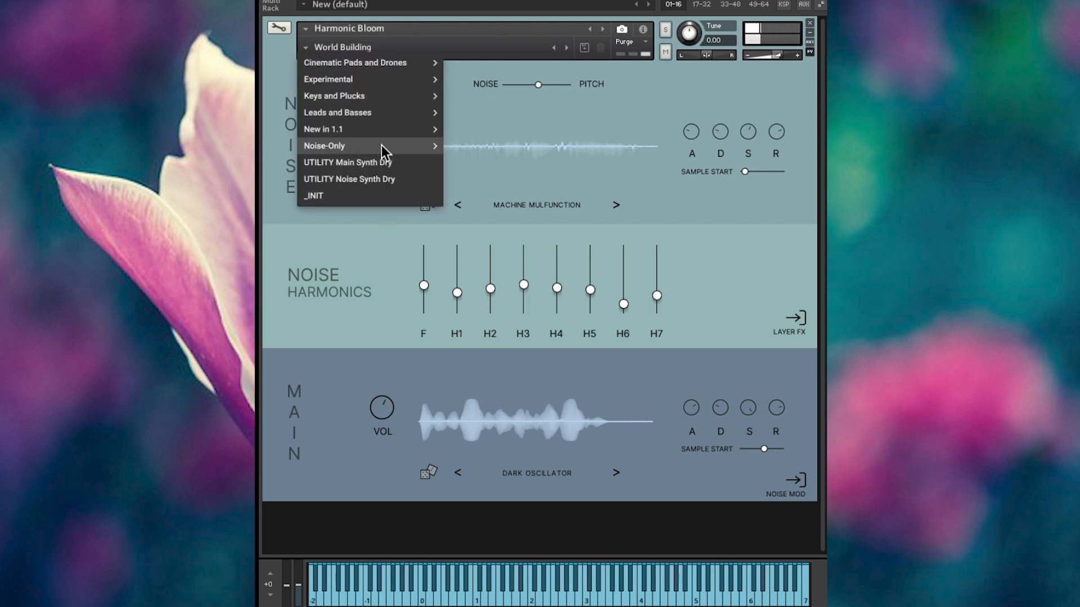
pyautogui.moveTo(382, 152)
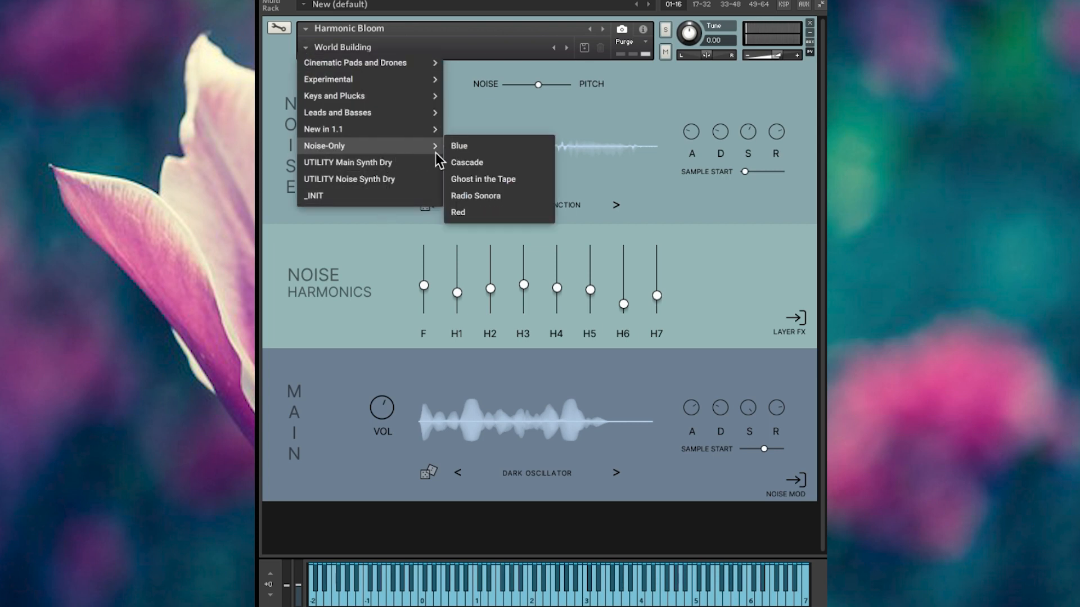
pyautogui.click(489, 150)
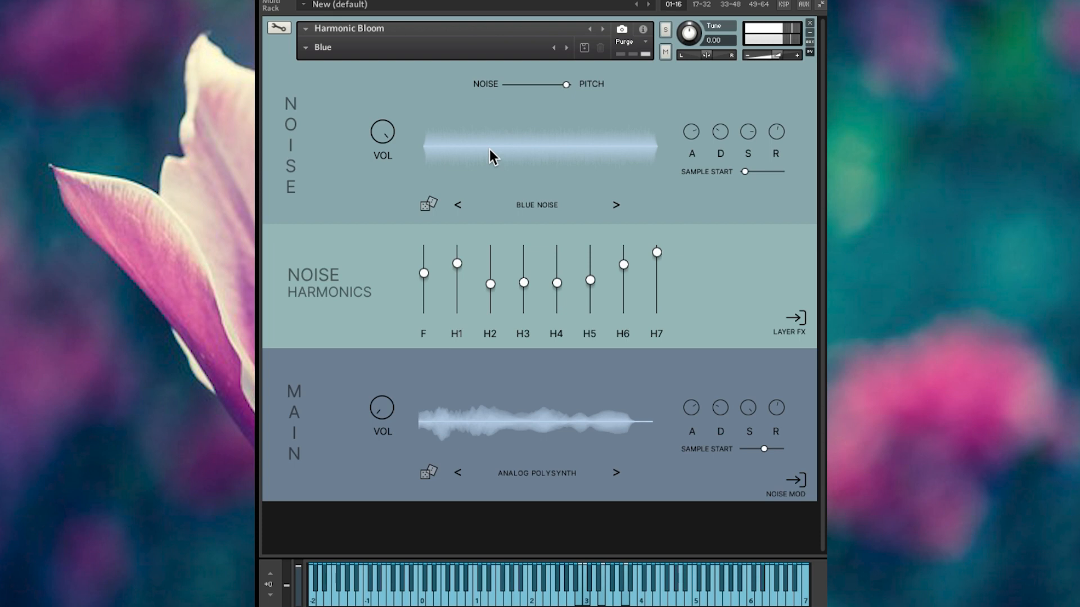
# - Load the Radio Sonora preset from the Noise-Only category and audition it
pyautogui.click(307, 46)
pyautogui.moveTo(411, 144)
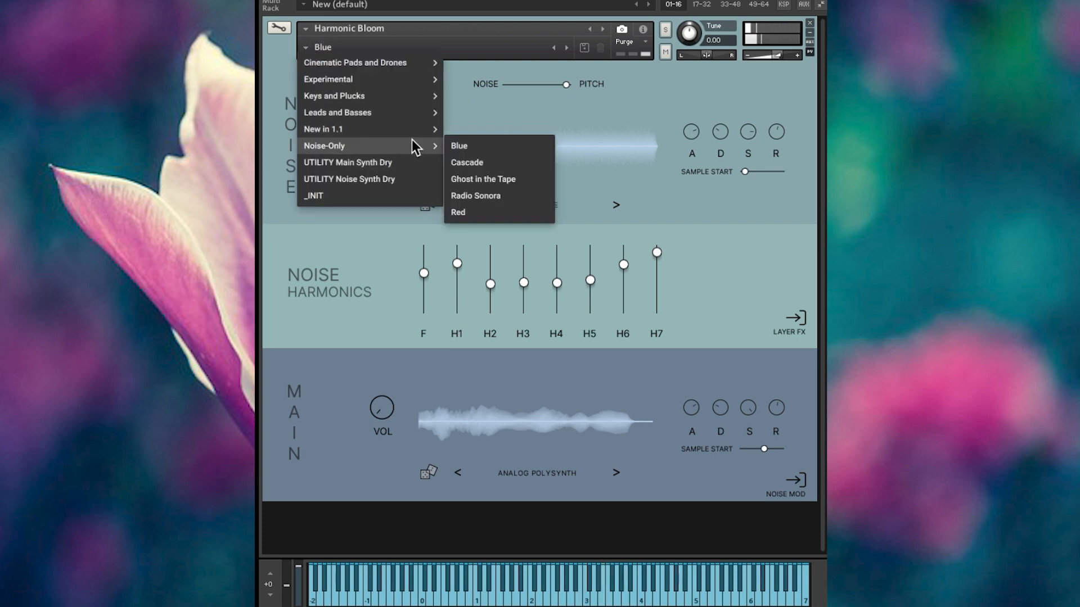
pyautogui.click(507, 191)
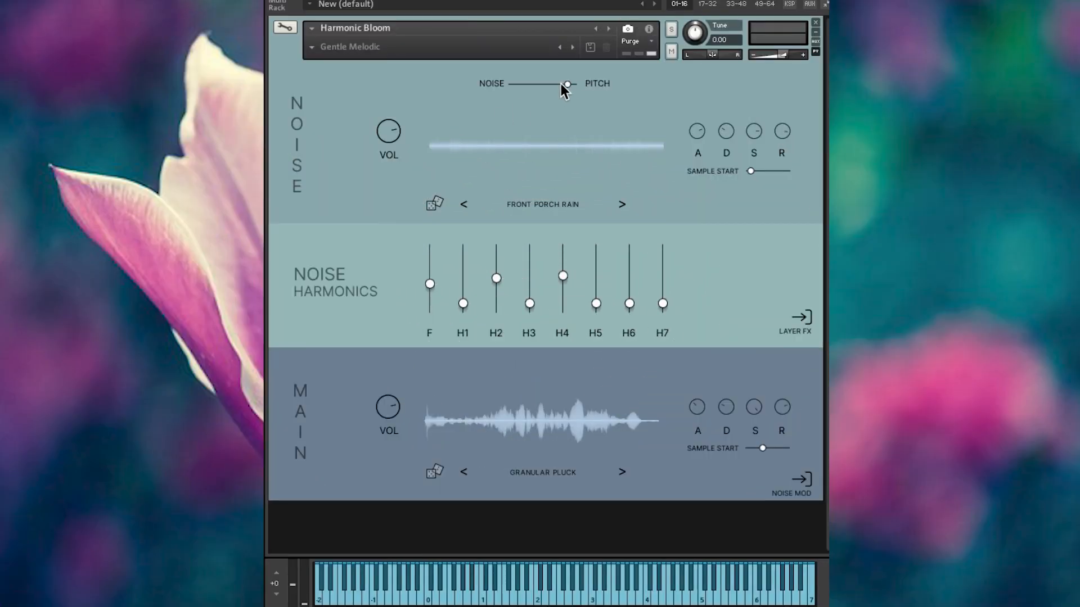
# - Shift the noise/pitch balance towards Noise and try browsing and randomizing the noise layer's source
pyautogui.moveTo(562, 84); pyautogui.dragTo(513, 84)
pyautogui.click(544, 204)
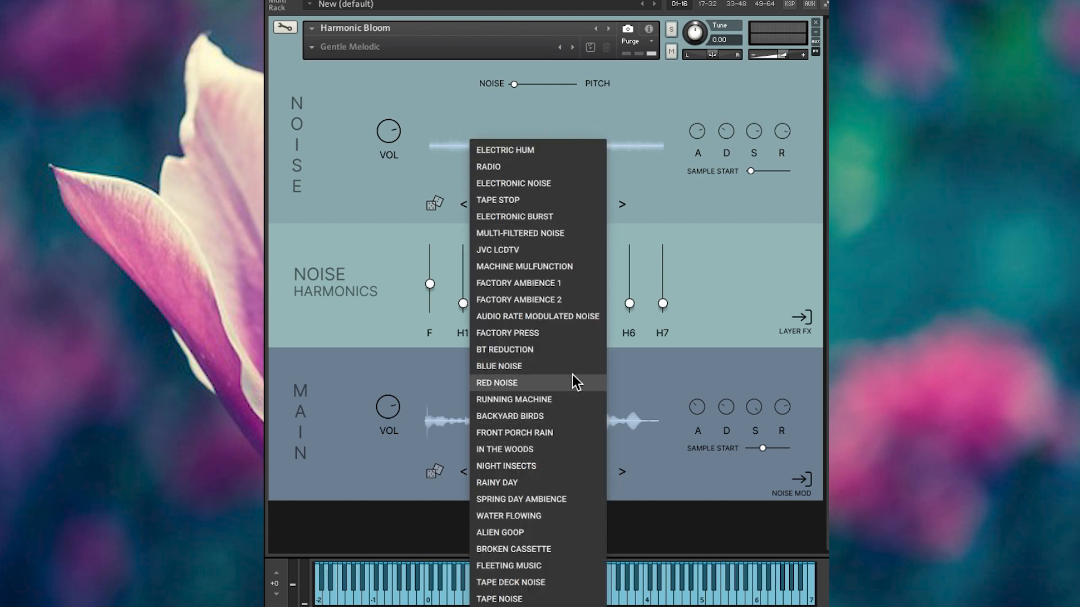
pyautogui.click(374, 172)
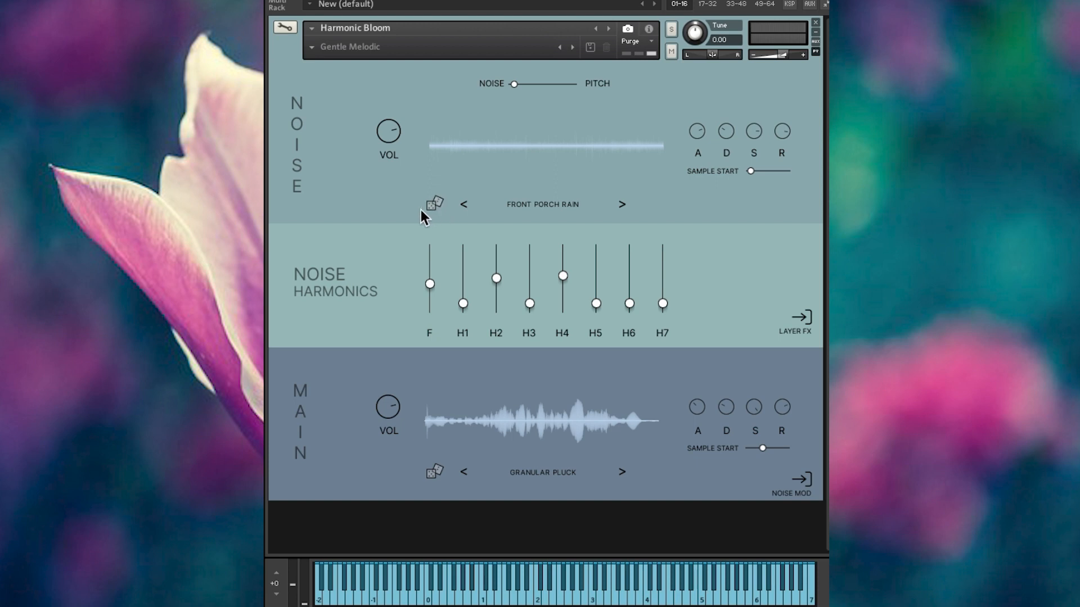
pyautogui.click(436, 205)
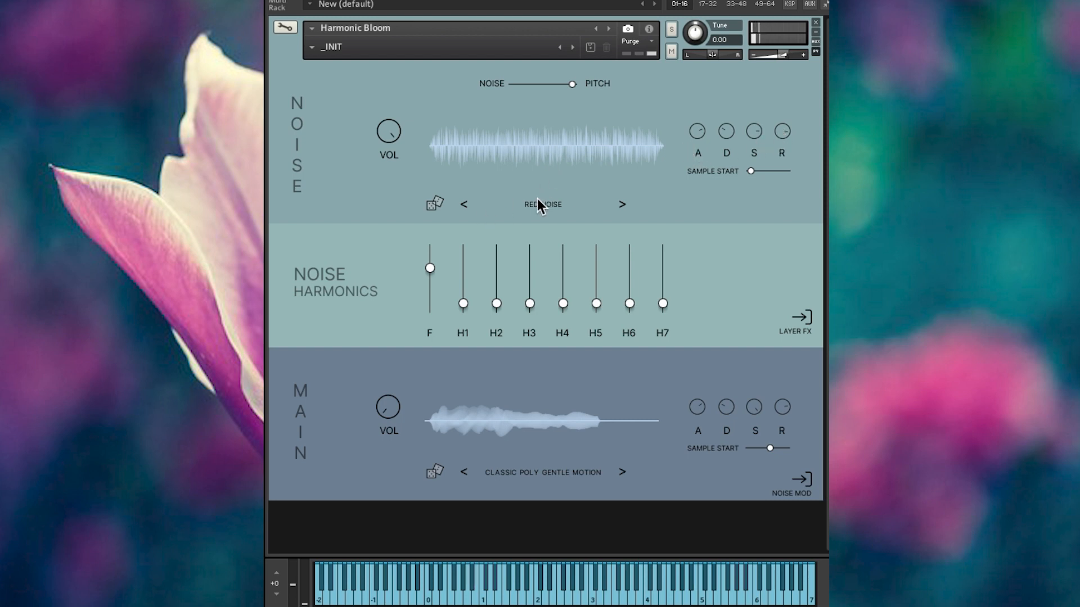
# - Move the noise/pitch balance of the _INIT preset to Noise and lower the noise layer's release to its minimum
pyautogui.moveTo(574, 84); pyautogui.dragTo(423, 85)
pyautogui.moveTo(781, 127); pyautogui.dragTo(778, 173)
pyautogui.moveTo(517, 83); pyautogui.dragTo(530, 82)
# - Raise noise harmonics H1 to H7 to their maximum one after another
pyautogui.moveTo(464, 305); pyautogui.dragTo(477, 224)
pyautogui.moveTo(498, 312); pyautogui.dragTo(525, 201)
pyautogui.moveTo(531, 307); pyautogui.dragTo(559, 207)
pyautogui.moveTo(564, 309); pyautogui.dragTo(565, 242)
pyautogui.moveTo(598, 306); pyautogui.dragTo(598, 242)
pyautogui.moveTo(626, 312); pyautogui.dragTo(628, 242)
pyautogui.moveTo(661, 308); pyautogui.dragTo(677, 198)
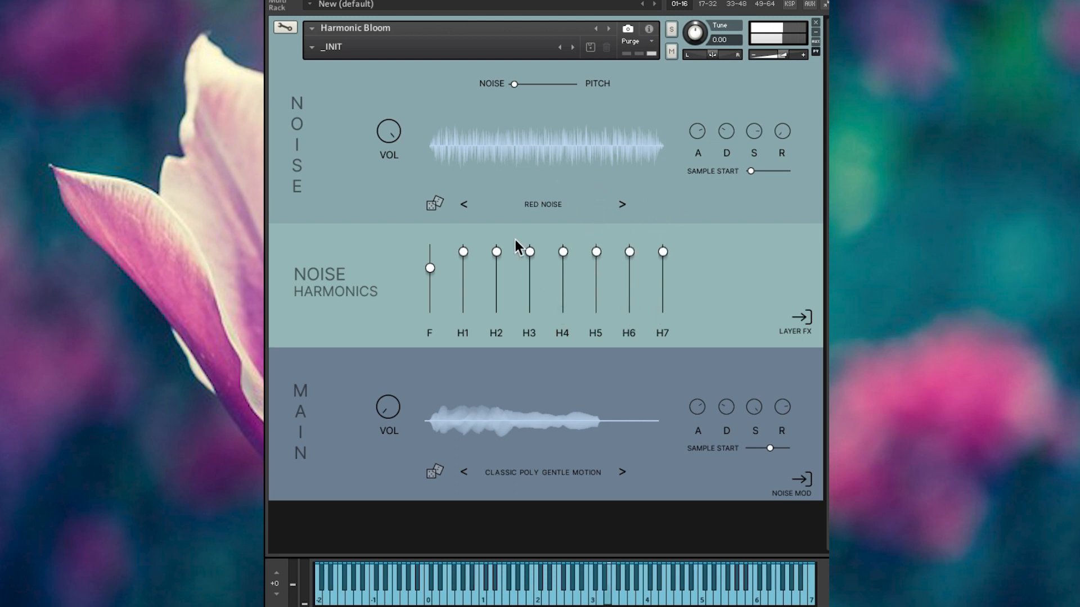
# - Lower noise harmonics H1 to H7 back to their minimum one after another
pyautogui.moveTo(463, 252); pyautogui.dragTo(463, 304)
pyautogui.moveTo(496, 251); pyautogui.dragTo(496, 304)
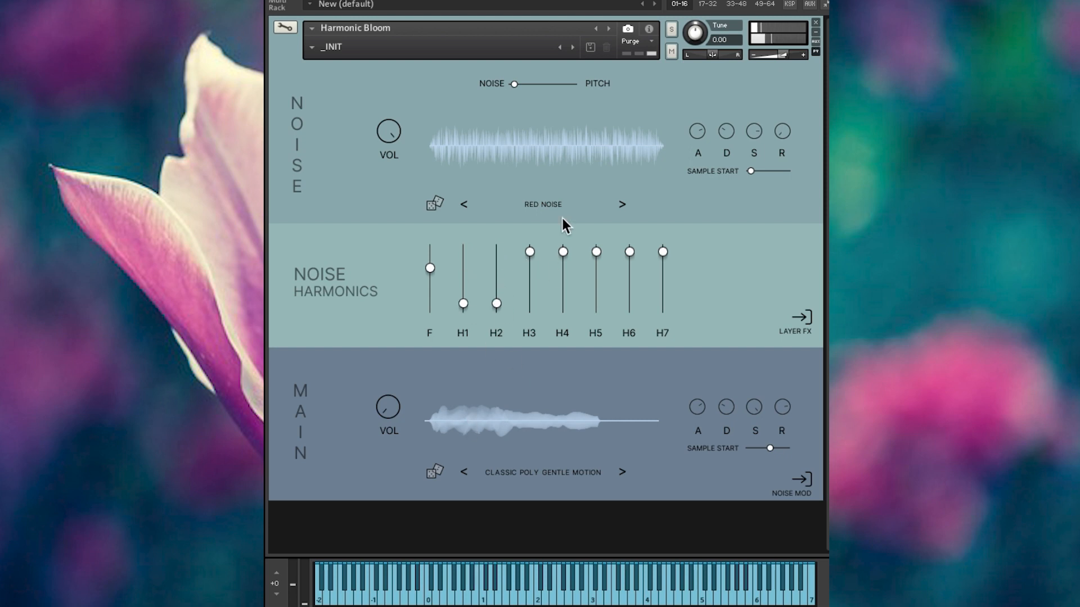
pyautogui.moveTo(530, 252); pyautogui.dragTo(529, 304)
pyautogui.moveTo(563, 251); pyautogui.dragTo(563, 304)
pyautogui.moveTo(596, 251); pyautogui.dragTo(597, 304)
pyautogui.moveTo(629, 251); pyautogui.dragTo(629, 303)
pyautogui.moveTo(662, 252); pyautogui.dragTo(662, 304)
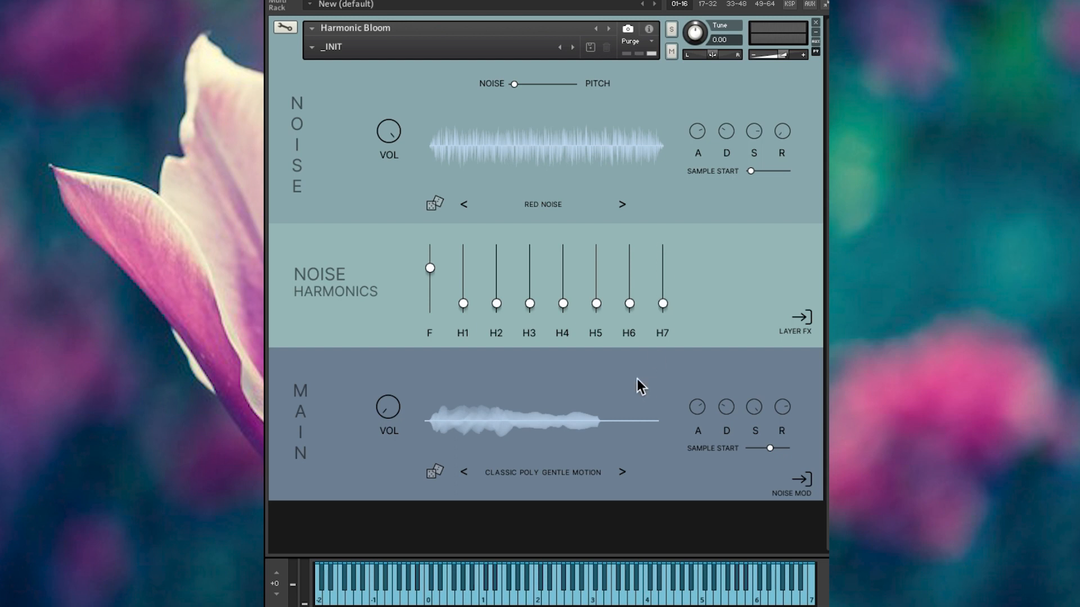
# - Move the noise/pitch balance fully to Pitch and raise the upper noise harmonics to maximum in sequence from H1
pyautogui.moveTo(514, 84); pyautogui.dragTo(571, 84)
pyautogui.moveTo(462, 303); pyautogui.dragTo(463, 250)
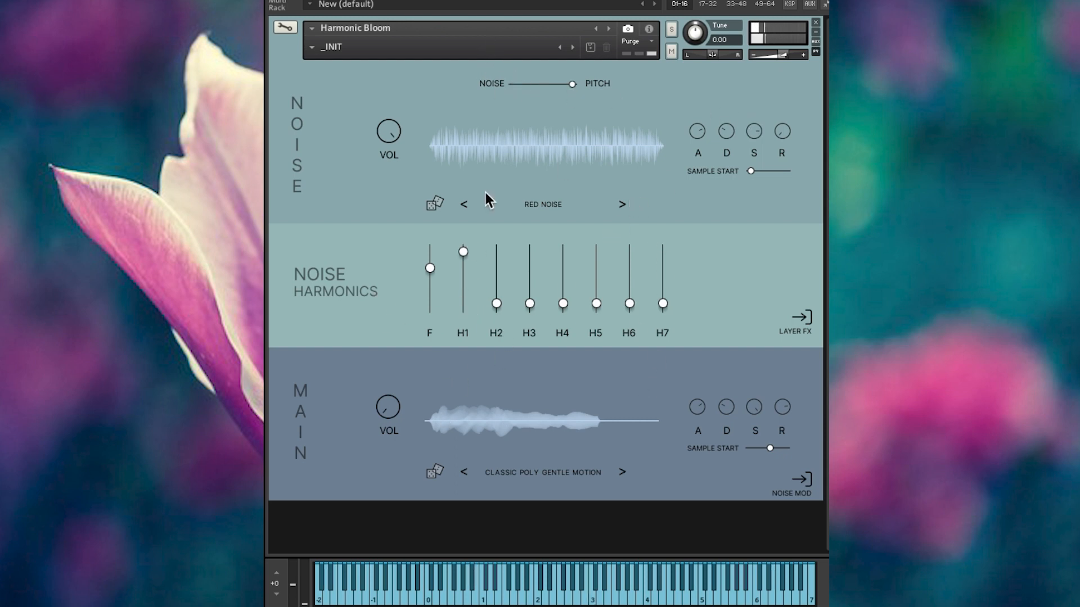
pyautogui.moveTo(496, 304); pyautogui.dragTo(498, 250)
pyautogui.moveTo(536, 311); pyautogui.dragTo(531, 251)
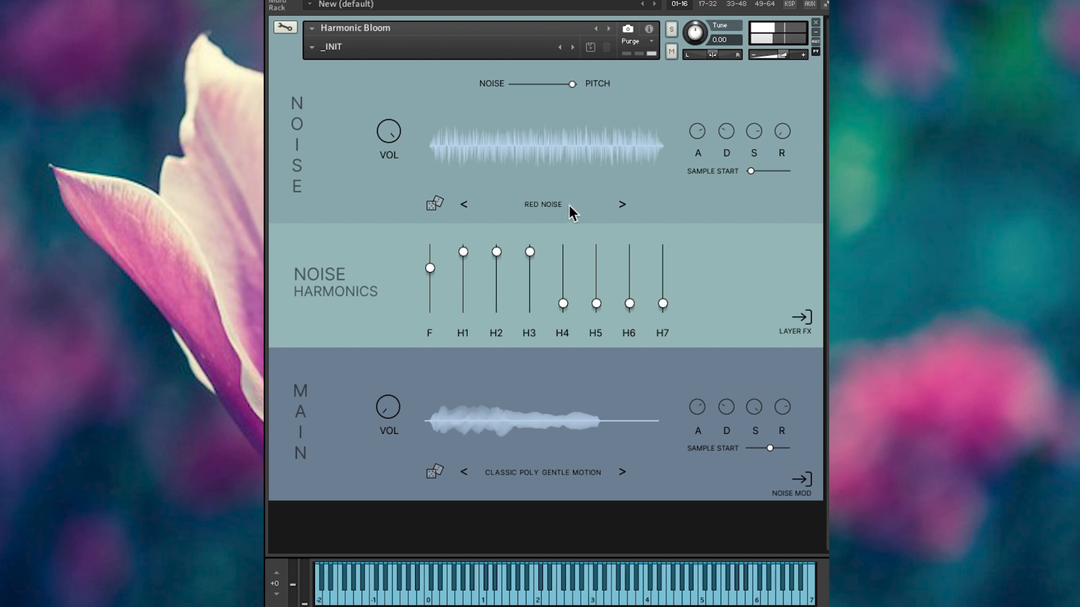
pyautogui.moveTo(562, 304); pyautogui.dragTo(563, 252)
pyautogui.moveTo(596, 303)
pyautogui.mouseDown()
pyautogui.moveTo(597, 252)
pyautogui.moveTo(630, 252)
pyautogui.mouseUp()
# - Bring the noise harmonics back down to minimum in reverse order, from H7 to H2
pyautogui.moveTo(663, 307)
pyautogui.mouseDown()
pyautogui.moveTo(663, 251)
pyautogui.moveTo(663, 304)
pyautogui.mouseUp()
pyautogui.moveTo(630, 251); pyautogui.dragTo(629, 303)
pyautogui.moveTo(597, 252); pyautogui.dragTo(596, 304)
pyautogui.moveTo(563, 252); pyautogui.dragTo(571, 363)
pyautogui.moveTo(529, 254); pyautogui.dragTo(523, 334)
pyautogui.moveTo(496, 252); pyautogui.dragTo(496, 303)
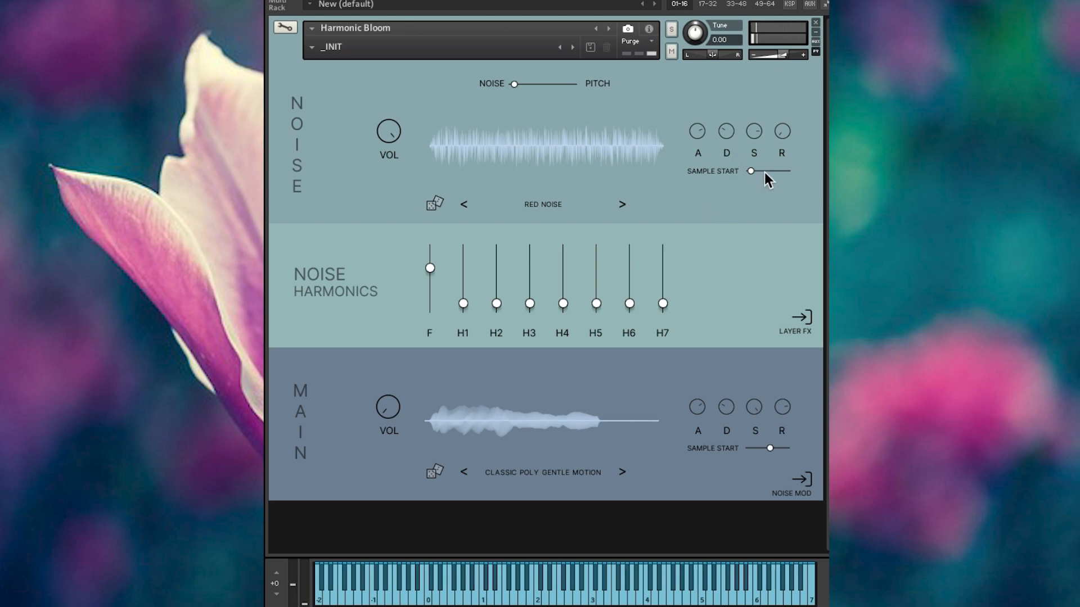
# - Set the noise layer's sample start to its minimum, then adjust the main layer's volume and randomize its source
pyautogui.moveTo(759, 172); pyautogui.dragTo(719, 170)
pyautogui.moveTo(383, 408)
pyautogui.mouseDown()
pyautogui.moveTo(374, 438)
pyautogui.moveTo(393, 401)
pyautogui.mouseUp()
pyautogui.click(431, 472)
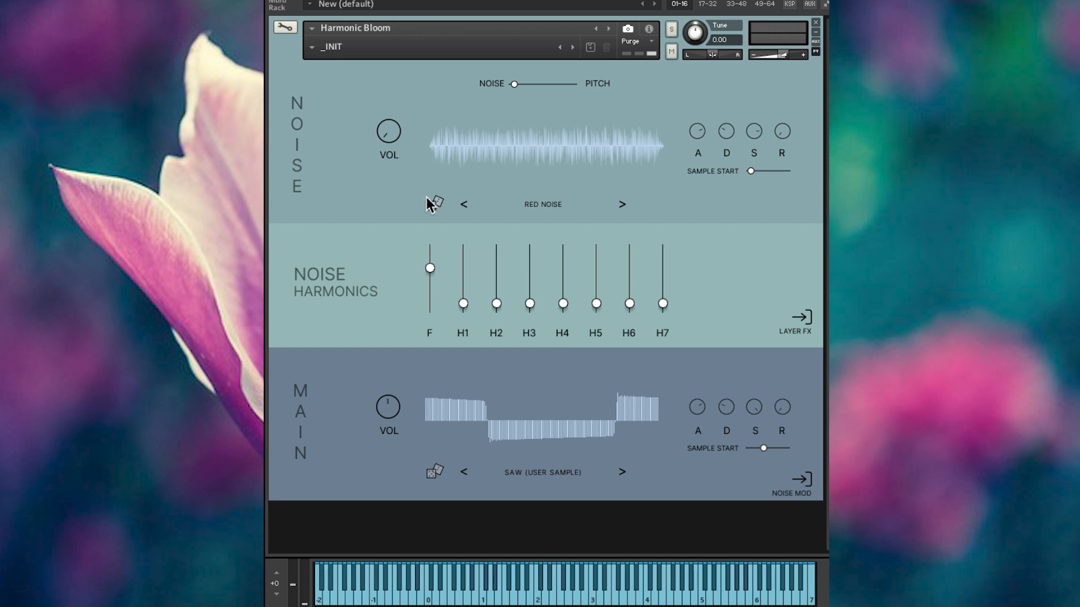
# - Set noise harmonics H1 to H7 to varied levels, with H6 the highest
pyautogui.moveTo(463, 303); pyautogui.dragTo(460, 387)
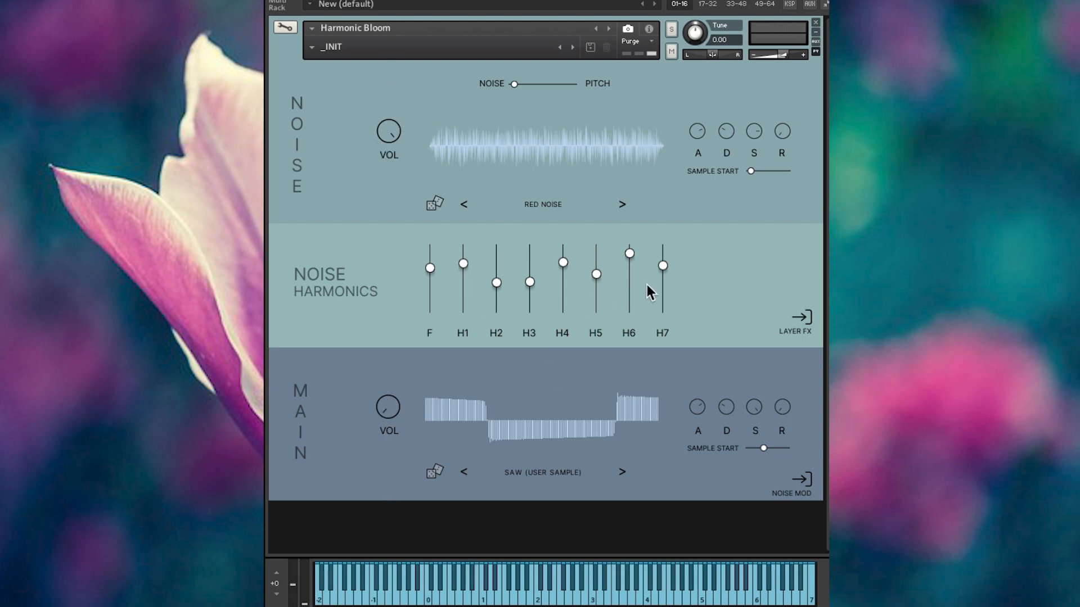
# - Turn the pan and volume modulation intensities of noise harmonics H1 to H7 down to 0%
pyautogui.click(801, 479)
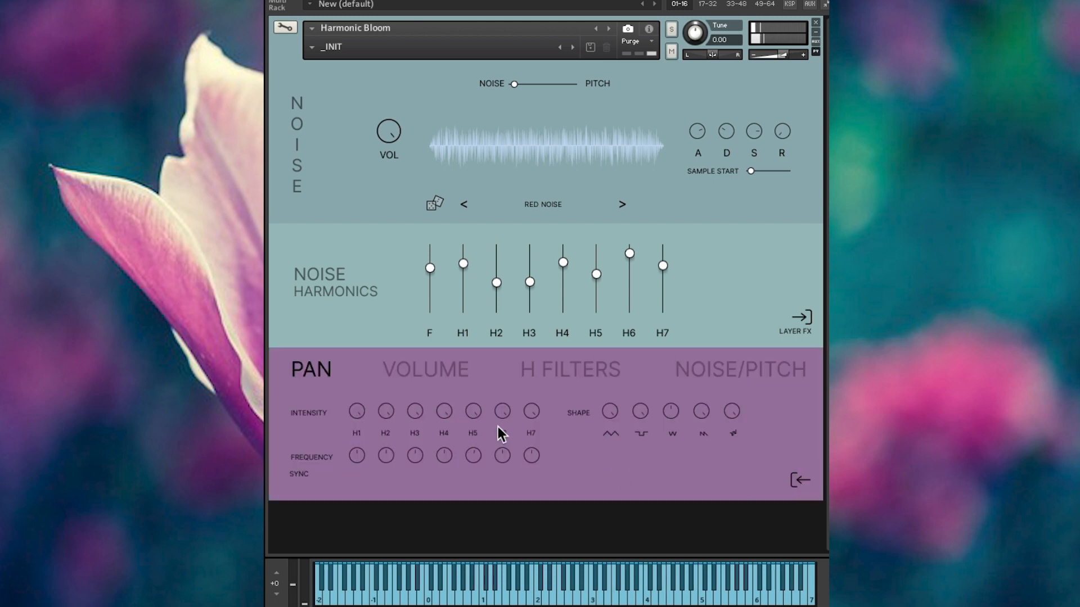
pyautogui.moveTo(355, 404); pyautogui.dragTo(357, 444)
pyautogui.moveTo(387, 410); pyautogui.dragTo(399, 447)
pyautogui.click(423, 366)
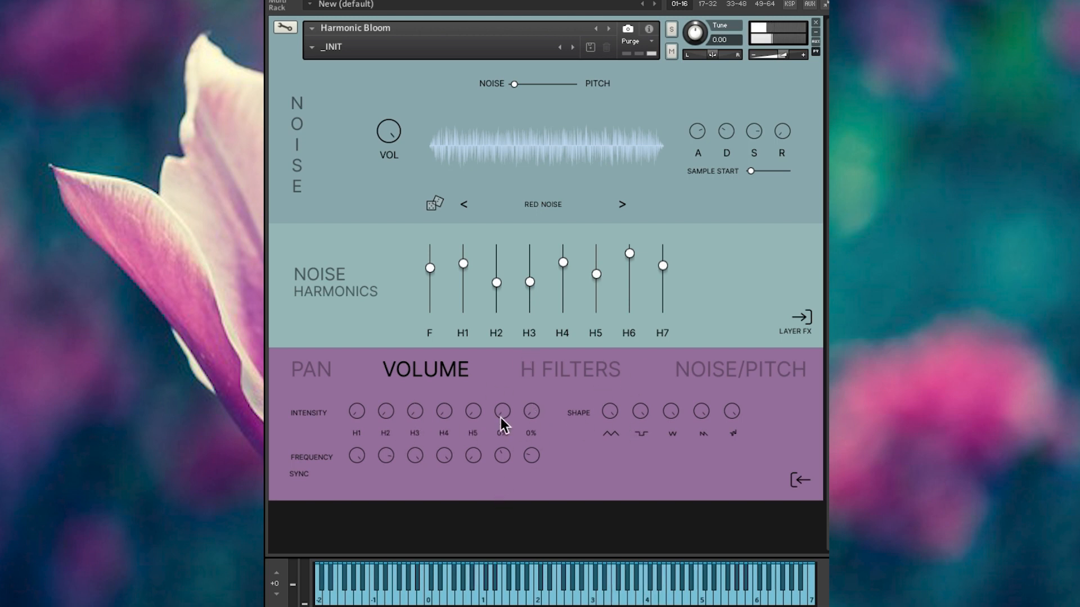
# - Try different pan modulation intensities on the noise harmonics and adjust the blend of pan modulation wave shapes
pyautogui.click(320, 367)
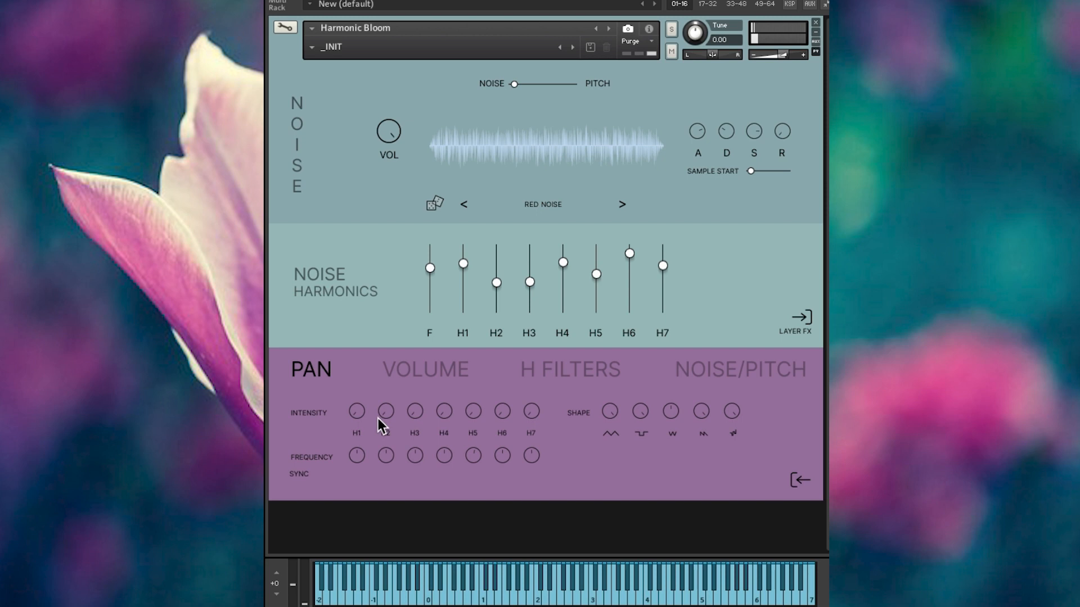
pyautogui.moveTo(357, 413); pyautogui.dragTo(393, 350)
pyautogui.moveTo(363, 410); pyautogui.dragTo(361, 450)
pyautogui.moveTo(390, 387); pyautogui.dragTo(393, 378)
pyautogui.moveTo(442, 413)
pyautogui.mouseDown()
pyautogui.moveTo(483, 376)
pyautogui.moveTo(479, 388)
pyautogui.moveTo(509, 393)
pyautogui.moveTo(596, 335)
pyautogui.mouseUp()
pyautogui.moveTo(614, 413); pyautogui.dragTo(647, 413)
pyautogui.moveTo(732, 412)
pyautogui.mouseDown()
pyautogui.moveTo(731, 420)
pyautogui.moveTo(669, 414)
pyautogui.mouseUp()
# - Adjust the volume modulation intensity and frequency of the noise harmonics from H1 to H7
pyautogui.click(405, 376)
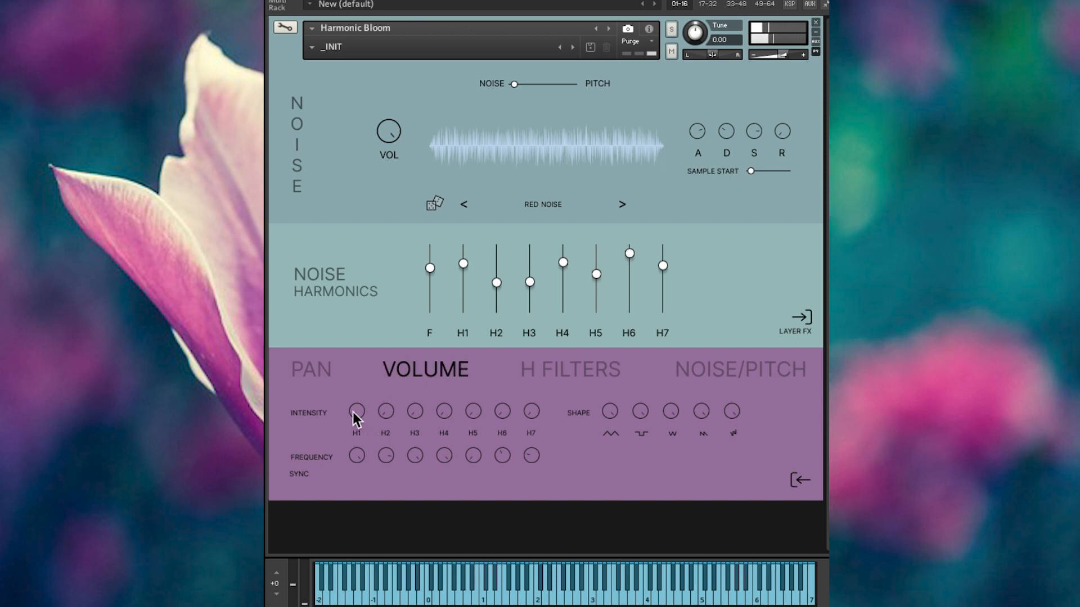
pyautogui.moveTo(357, 403); pyautogui.dragTo(383, 416)
pyautogui.scroll(3, 429, 416)
pyautogui.scroll(3, 444, 412)
pyautogui.scroll(3, 473, 409)
pyautogui.scroll(3, 497, 412)
pyautogui.scroll(3, 529, 408)
pyautogui.scroll(2, 361, 467)
pyautogui.moveTo(389, 457)
pyautogui.mouseDown()
pyautogui.moveTo(392, 447)
pyautogui.moveTo(532, 449)
pyautogui.mouseUp()
# - Set the harmonic filter modulation intensities to about 59%, 72%, 59%, 36%, 22% and 4% for H1 to H6
pyautogui.click(590, 375)
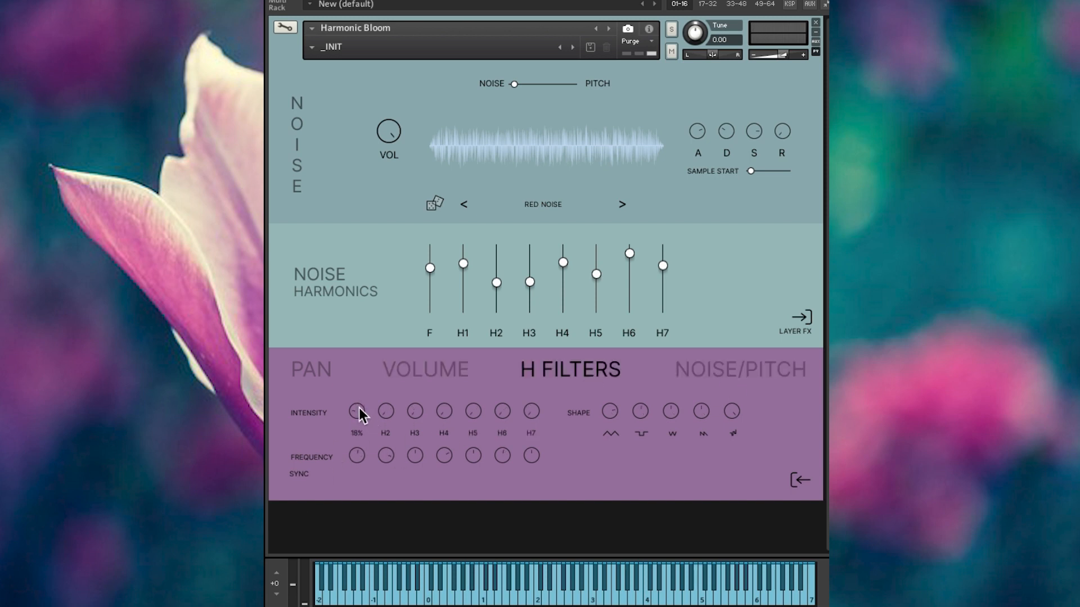
pyautogui.moveTo(357, 436); pyautogui.dragTo(365, 411)
pyautogui.click(387, 407)
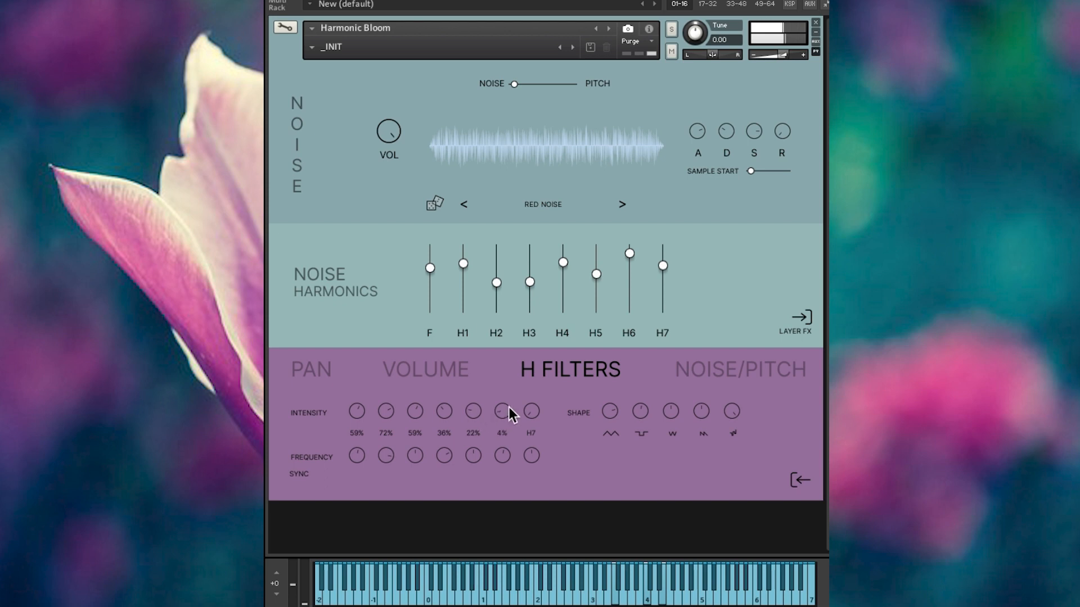
# - Move the noise/pitch balance to Pitch, adjust the noise/pitch modulation intensity and leave the noise modulation settings
pyautogui.click(725, 372)
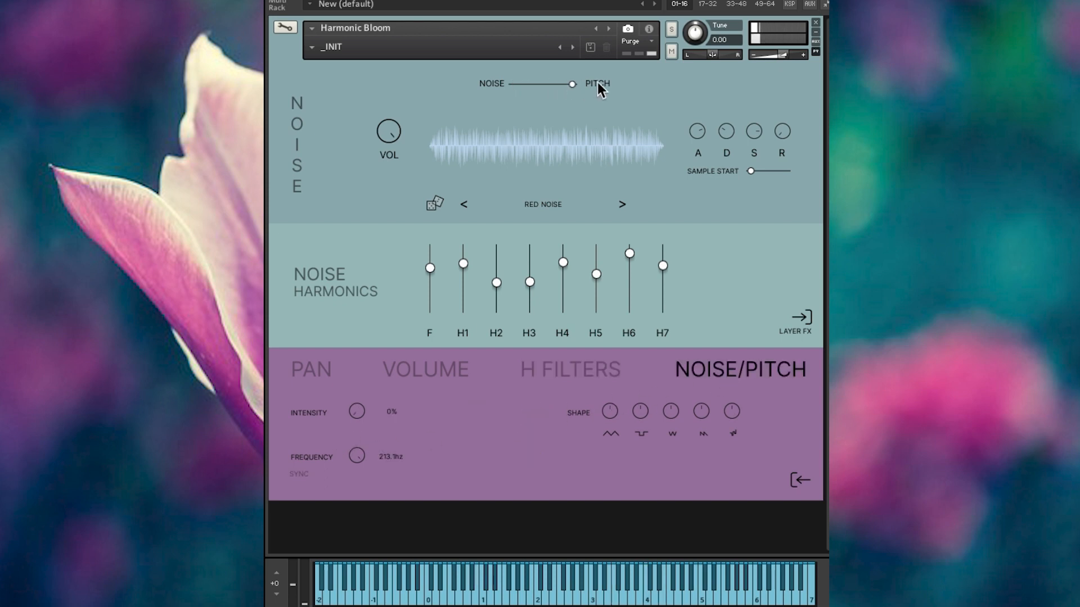
pyautogui.moveTo(361, 403); pyautogui.dragTo(374, 389)
pyautogui.click(797, 480)
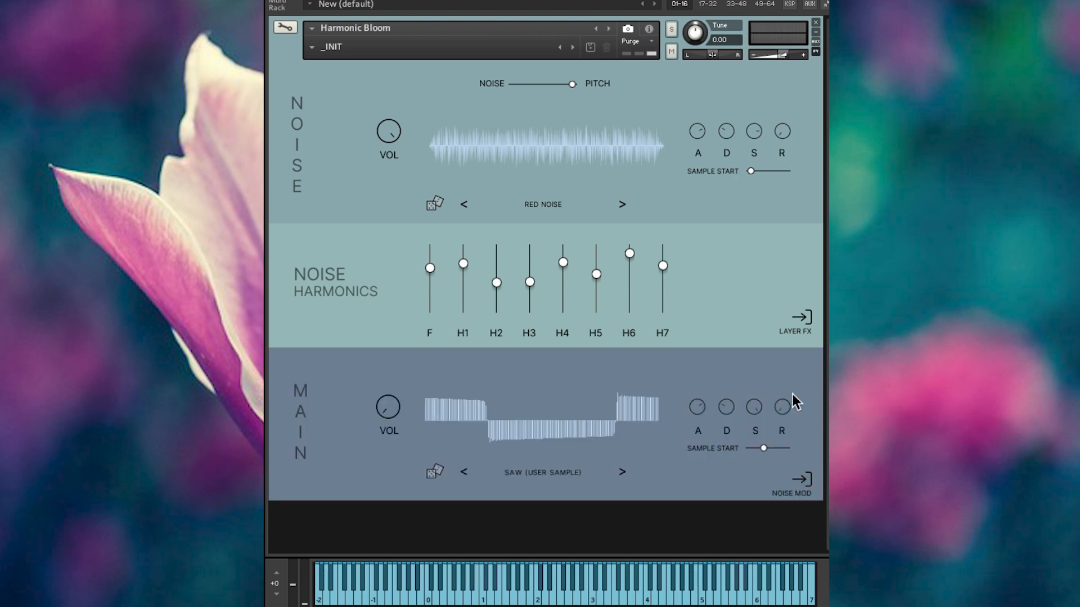
# - Open the layer effects, look through the reverb settings and bring up the noise layer with the delay settings
pyautogui.click(801, 319)
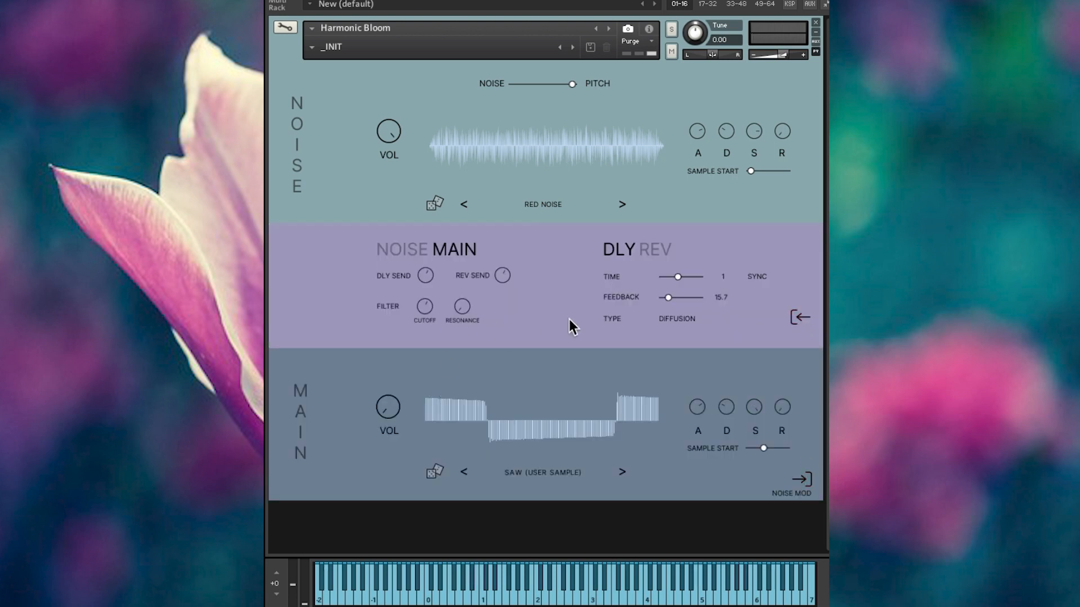
pyautogui.click(660, 249)
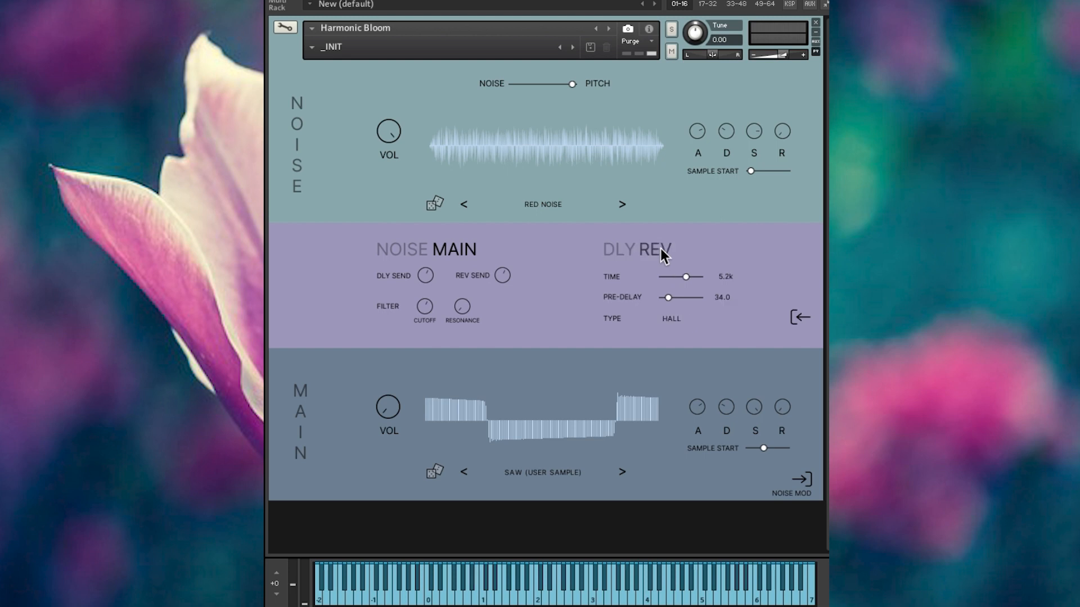
pyautogui.click(461, 252)
pyautogui.click(610, 250)
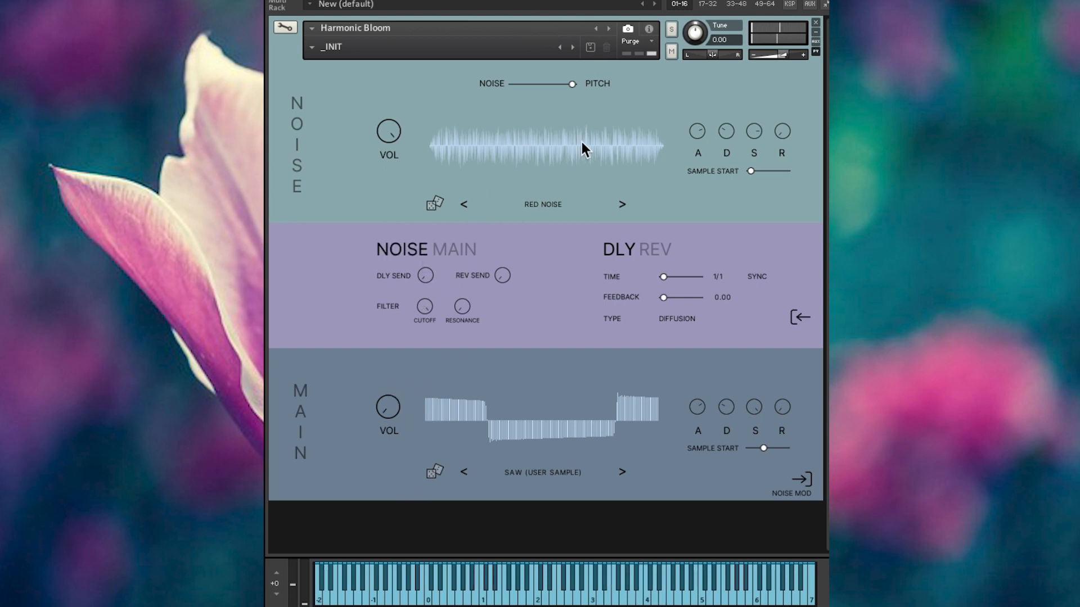
# - Center the noise/pitch balance and set the noise layer's delay to 1/8D time, Tape type and 22.9 feedback
pyautogui.moveTo(541, 89); pyautogui.dragTo(535, 93)
pyautogui.click(758, 277)
pyautogui.click(758, 277)
pyautogui.click(673, 319)
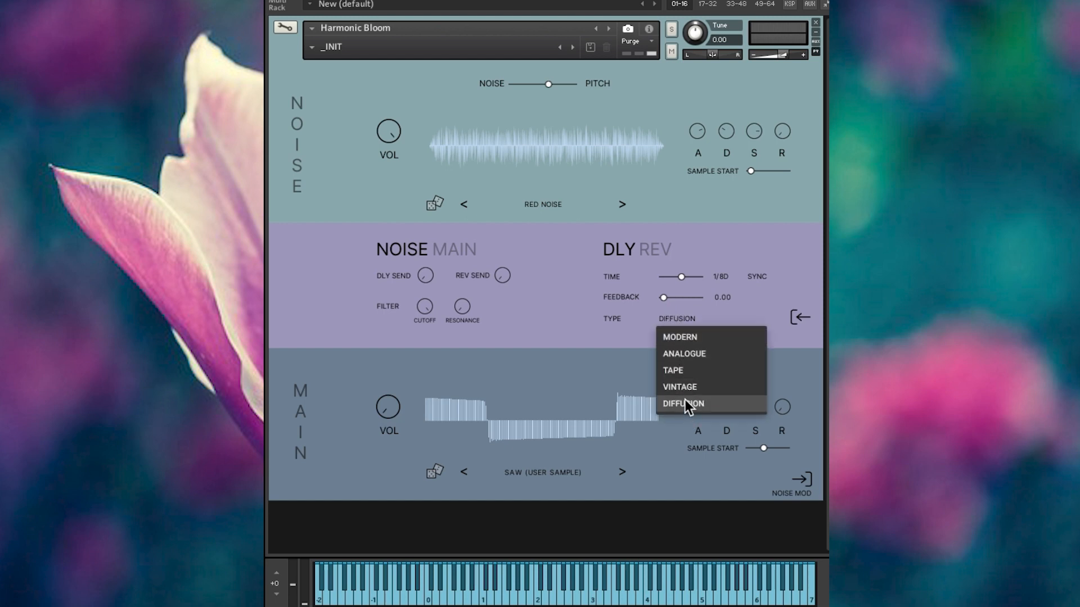
pyautogui.click(683, 371)
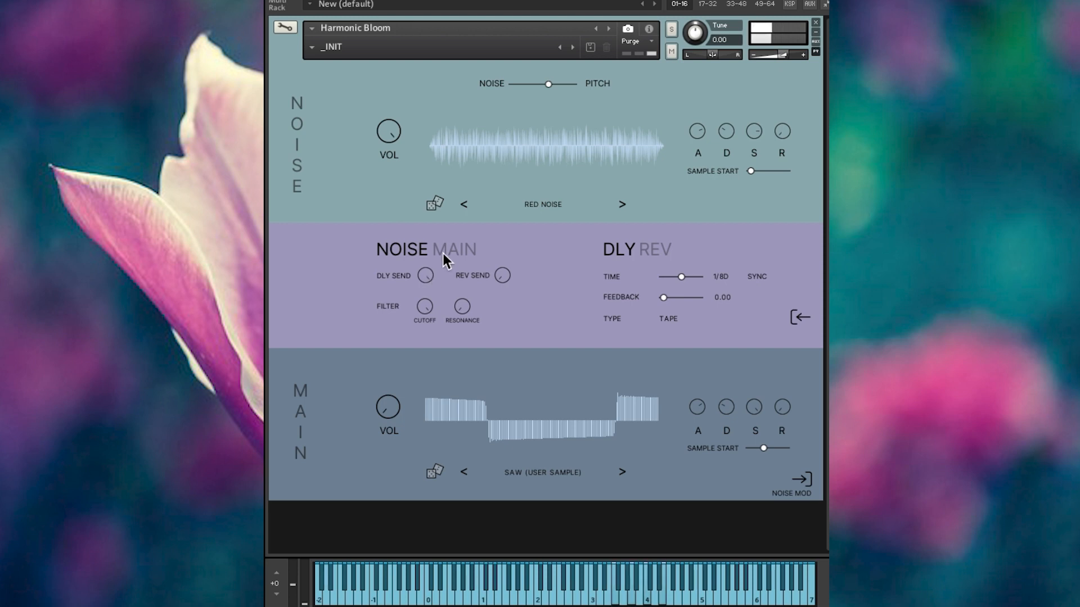
pyautogui.moveTo(666, 298); pyautogui.dragTo(670, 298)
# - Set the reverb to Room with 1.8k time and 71.4 pre-delay, and adjust the noise layer's delay send
pyautogui.click(664, 253)
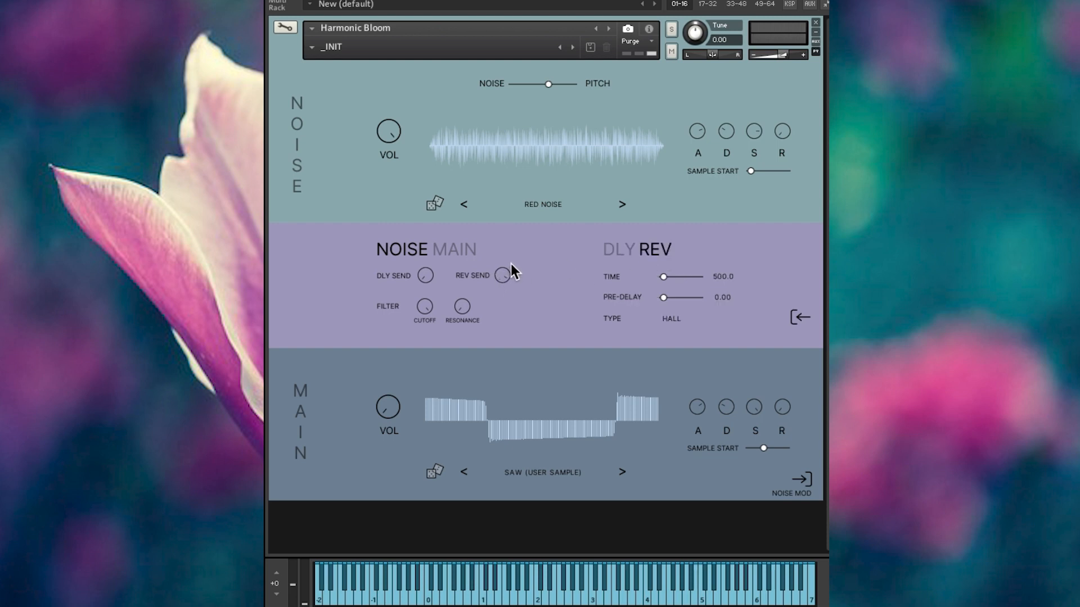
pyautogui.moveTo(663, 277)
pyautogui.mouseDown()
pyautogui.moveTo(677, 279)
pyautogui.moveTo(678, 298)
pyautogui.mouseUp()
pyautogui.click(667, 319)
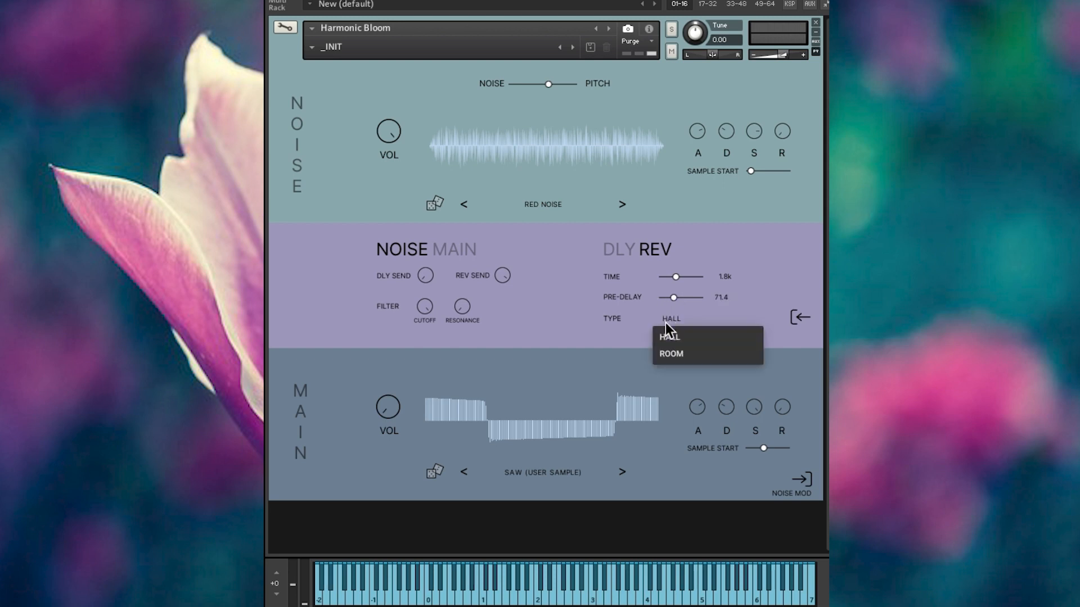
pyautogui.click(679, 353)
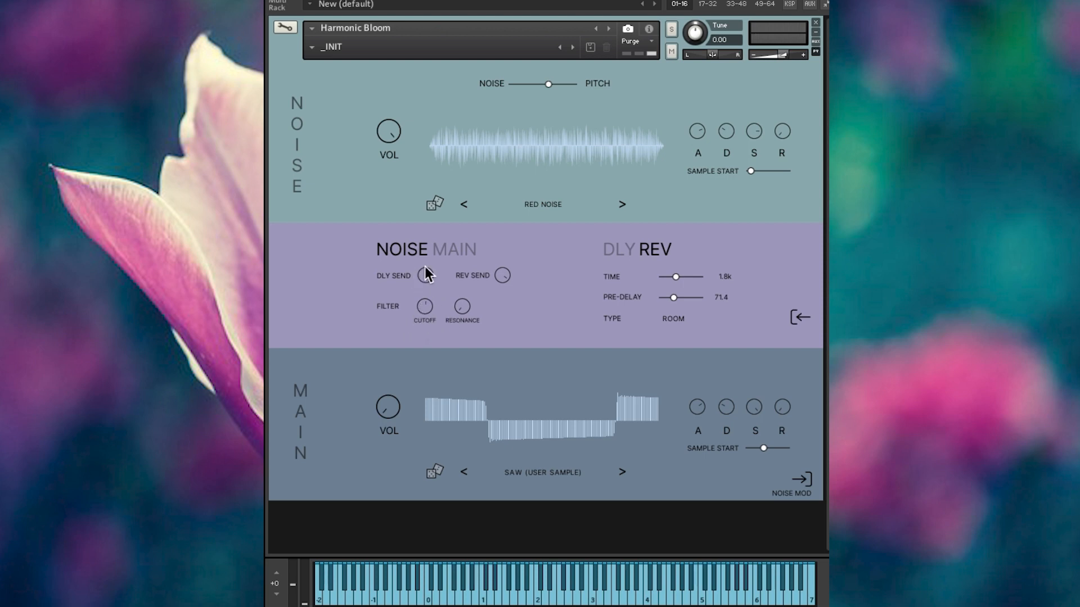
pyautogui.moveTo(429, 277); pyautogui.dragTo(433, 274)
# - Adjust the main layer's delay and reverb sends and set the delay type to Analogue
pyautogui.click(462, 250)
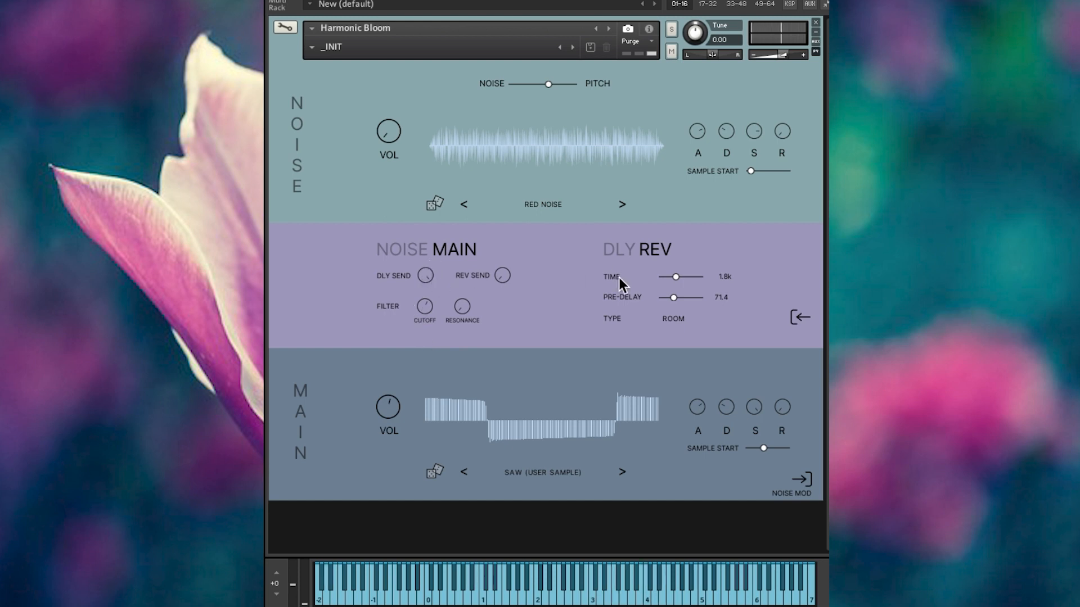
pyautogui.click(626, 249)
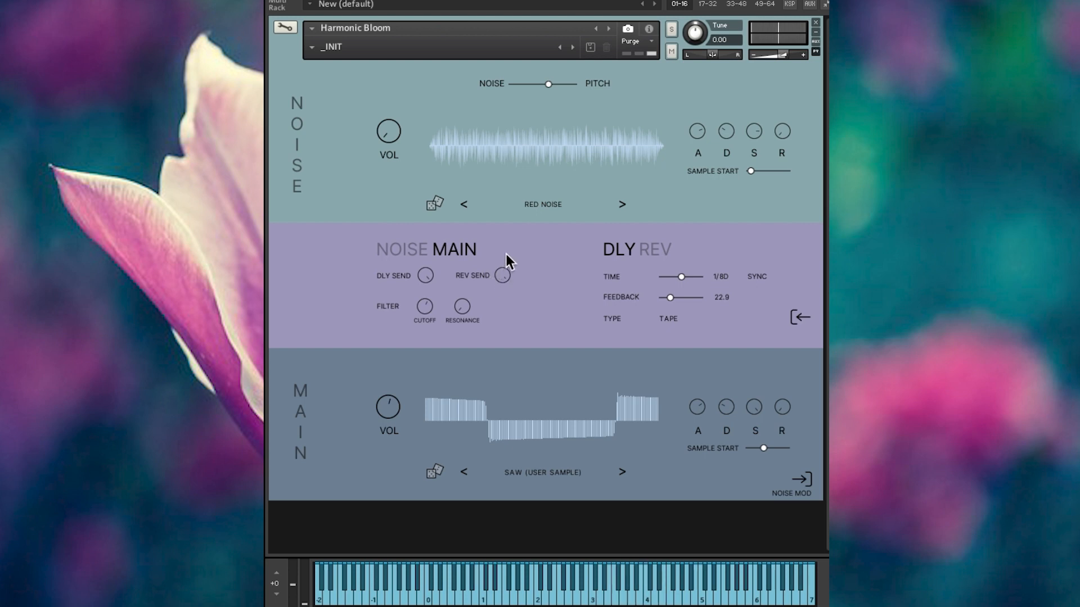
pyautogui.moveTo(421, 276); pyautogui.dragTo(414, 373)
pyautogui.moveTo(487, 278); pyautogui.dragTo(492, 367)
pyautogui.click(668, 319)
pyautogui.click(691, 356)
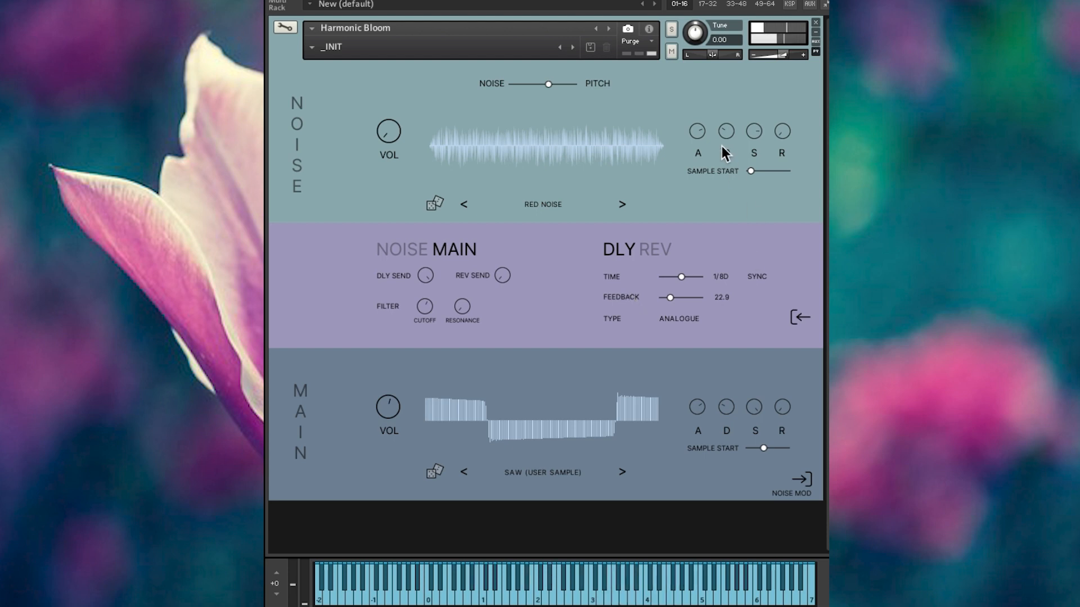
# - Raise the reverb send and the delay send of the main layer
pyautogui.moveTo(501, 281); pyautogui.dragTo(504, 262)
pyautogui.moveTo(430, 274); pyautogui.dragTo(430, 262)
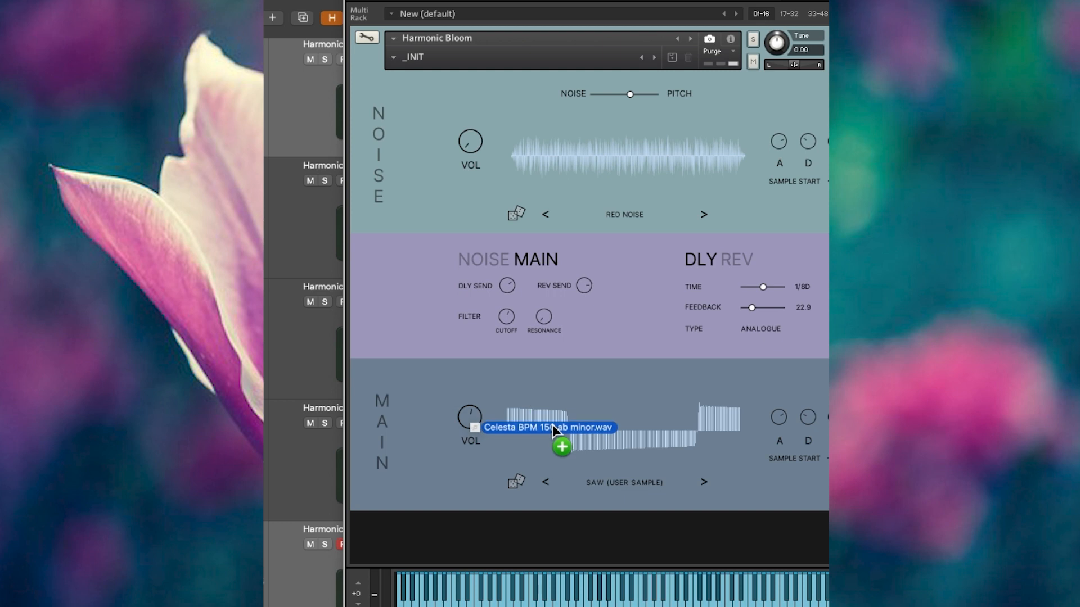
# - Load Celesta BPM 150 ab minor.wav into the main layer as a user sample and preview the source file
pyautogui.moveTo(553, 424); pyautogui.dragTo(644, 437)
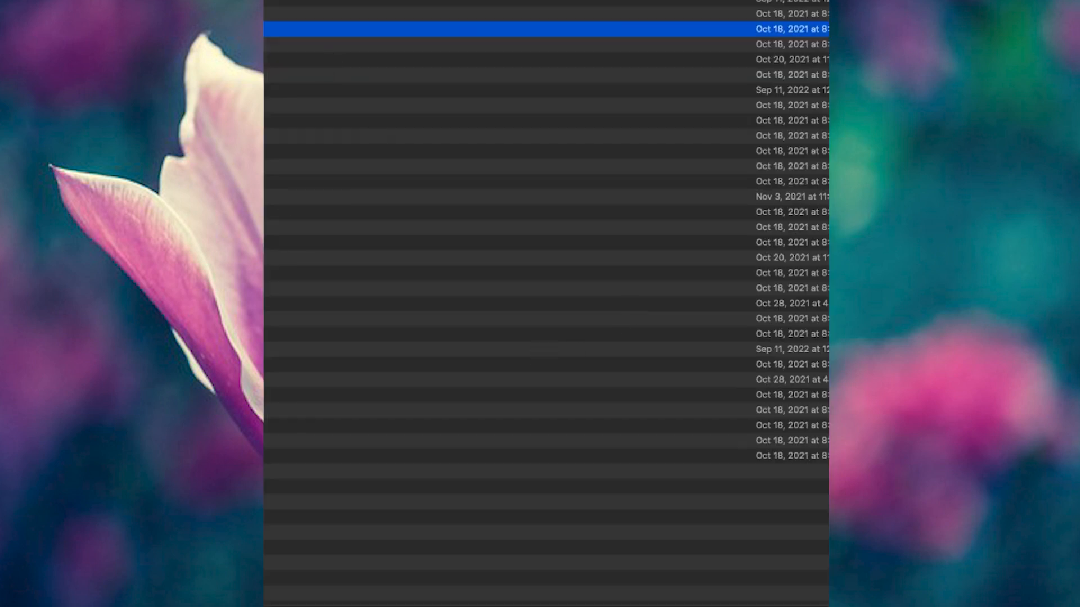
pyautogui.press('space')
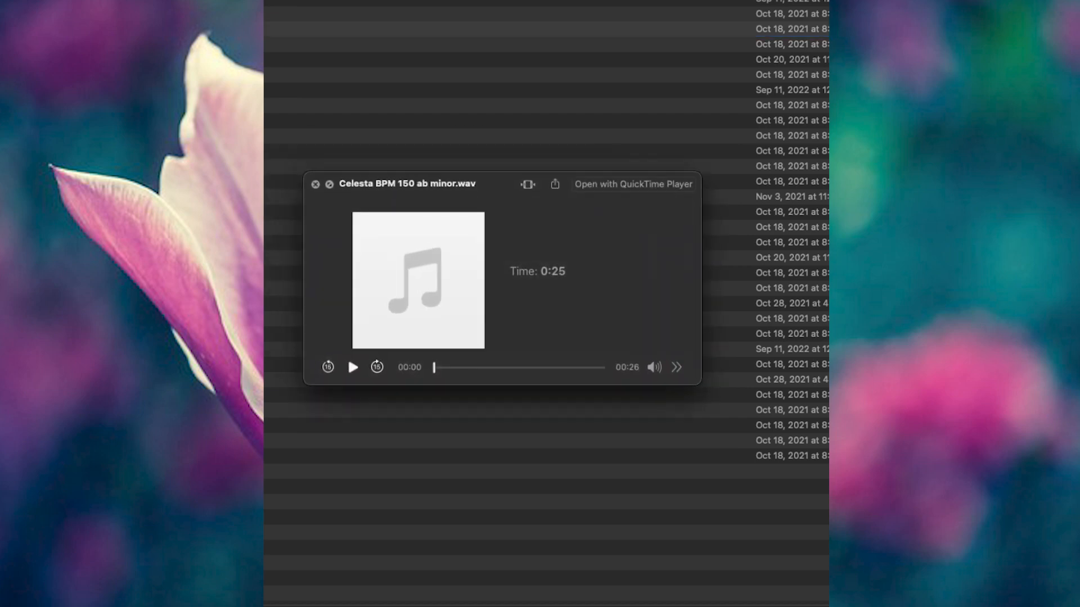
pyautogui.moveTo(654, 367)
pyautogui.moveTo(654, 303); pyautogui.dragTo(655, 324)
pyautogui.moveTo(656, 324); pyautogui.dragTo(653, 329)
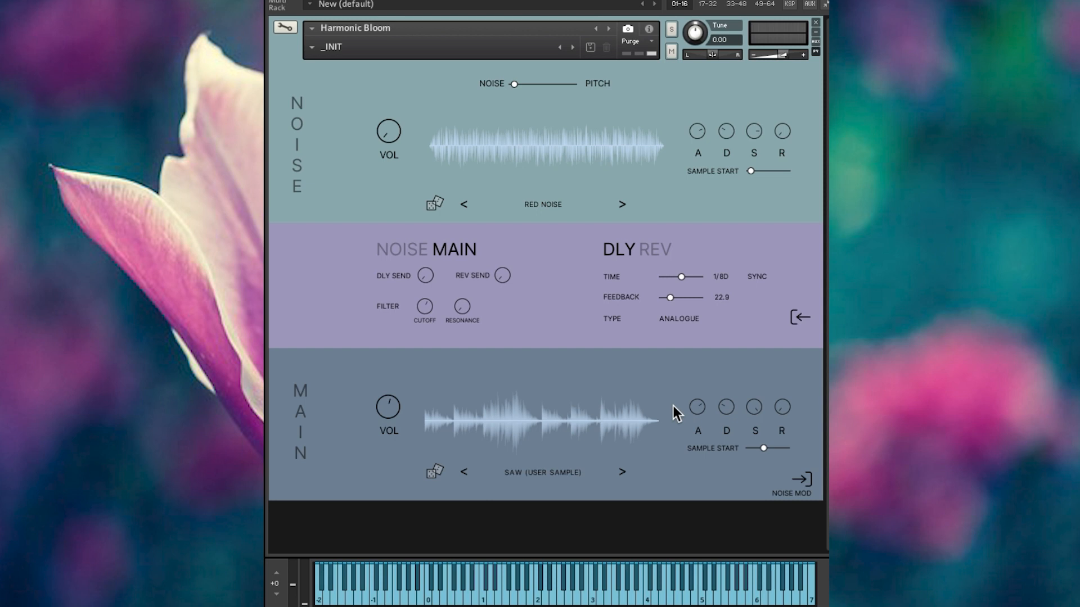
pyautogui.moveTo(698, 406); pyautogui.dragTo(774, 463)
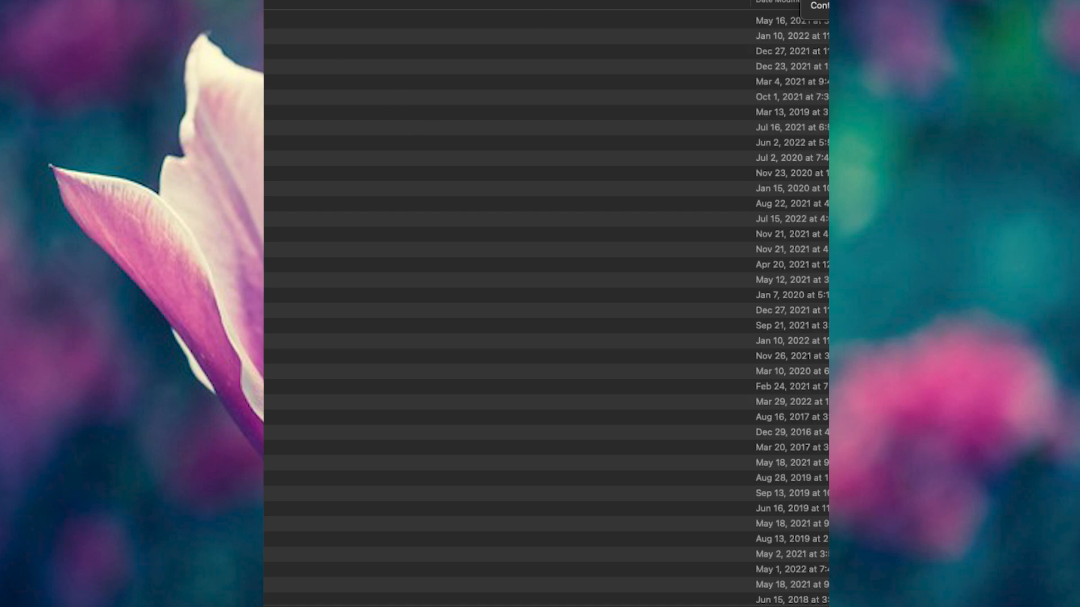
# - Preview Pink Noise.wav in Finder and load it into the noise layer as a user sample
pyautogui.click(545, 13)
pyautogui.press('space')
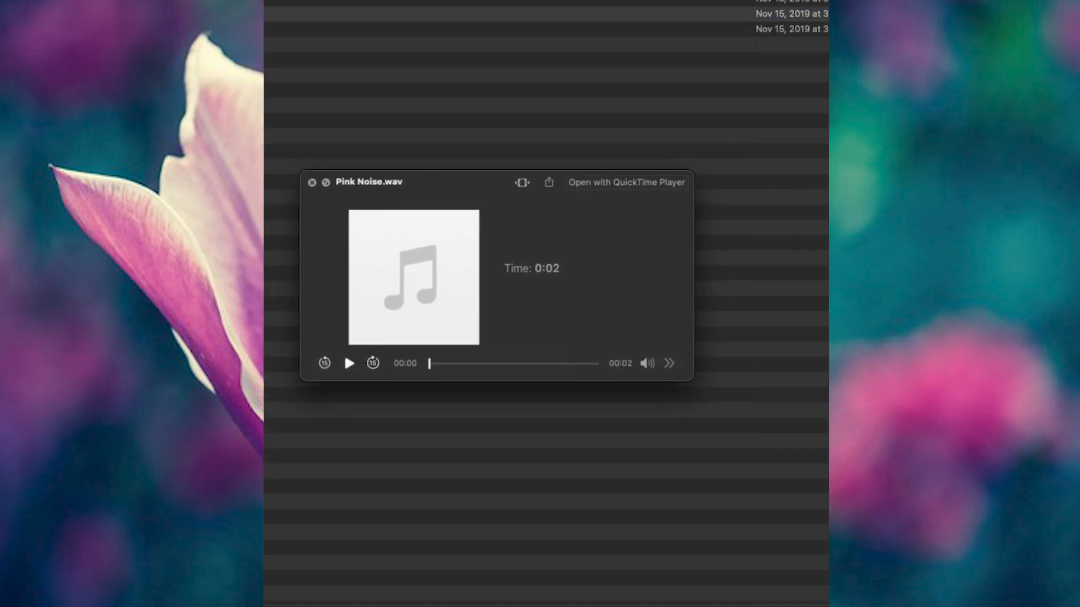
pyautogui.press('space')
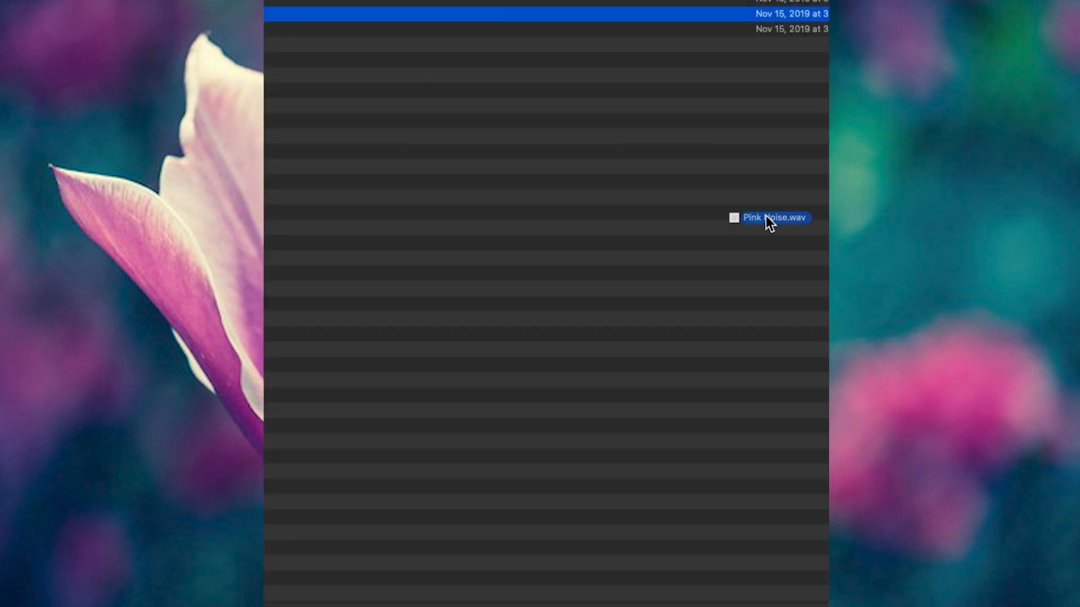
pyautogui.moveTo(765, 215); pyautogui.dragTo(633, 145)
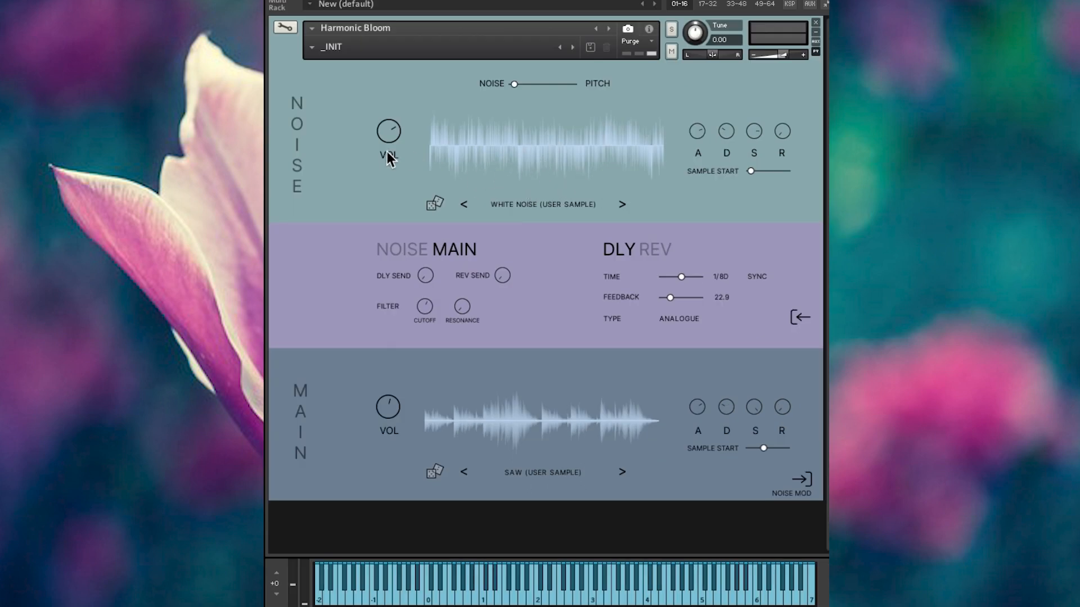
# - Turn the main layer's volume fully down and the noise layer's volume fully up
pyautogui.moveTo(394, 422); pyautogui.dragTo(387, 541)
pyautogui.moveTo(392, 131); pyautogui.dragTo(517, 95)
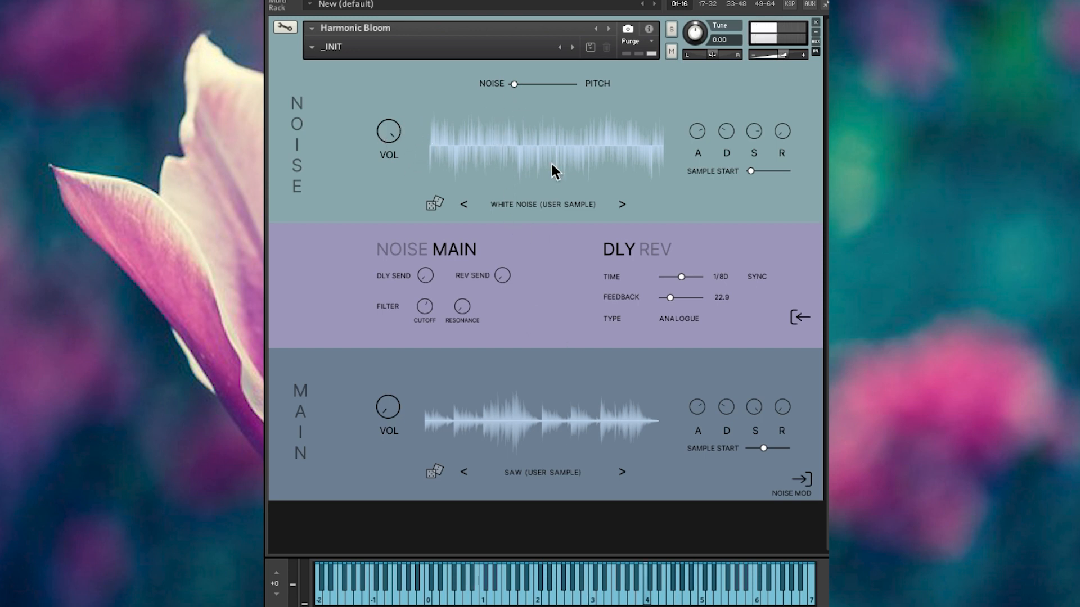
# - Show the noise layer's effects, return to the noise harmonics and raise the sliders from H1 to H7
pyautogui.click(383, 258)
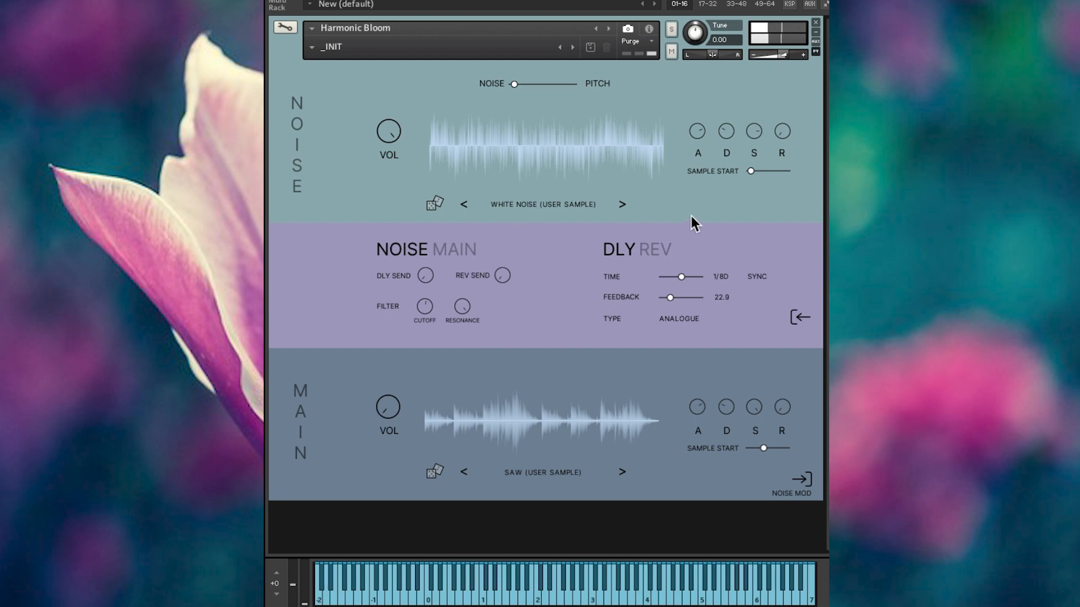
pyautogui.click(800, 316)
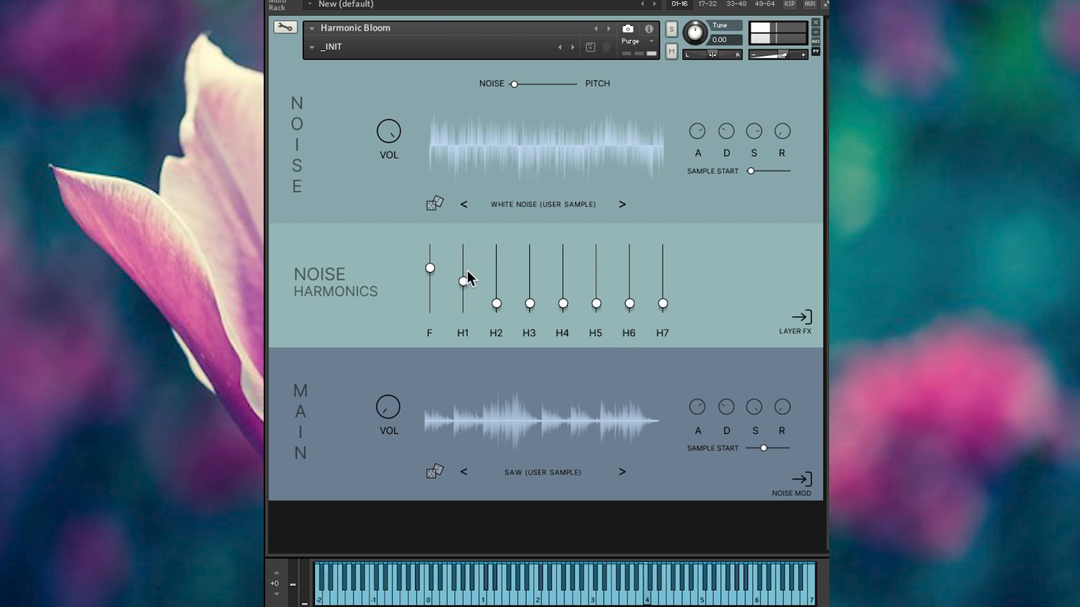
pyautogui.moveTo(497, 305)
pyautogui.mouseDown()
pyautogui.moveTo(496, 265)
pyautogui.moveTo(535, 272)
pyautogui.mouseUp()
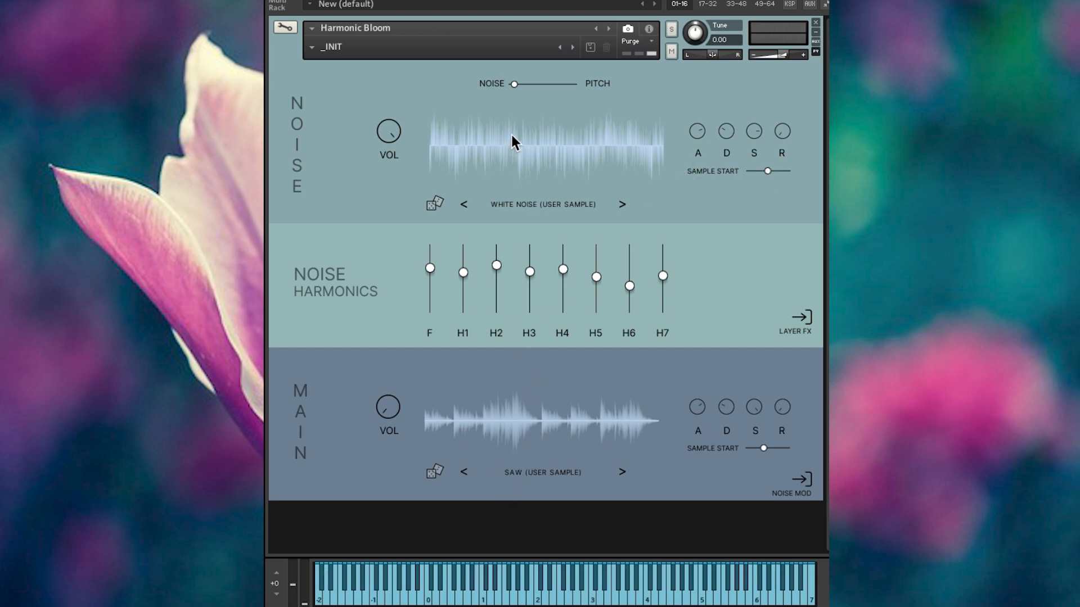
# - Raise the main layer's volume to full, lower the noise layer's volume and adjust the noise sample start
pyautogui.moveTo(391, 386)
pyautogui.mouseDown()
pyautogui.moveTo(392, 396)
pyautogui.moveTo(501, 221)
pyautogui.mouseUp()
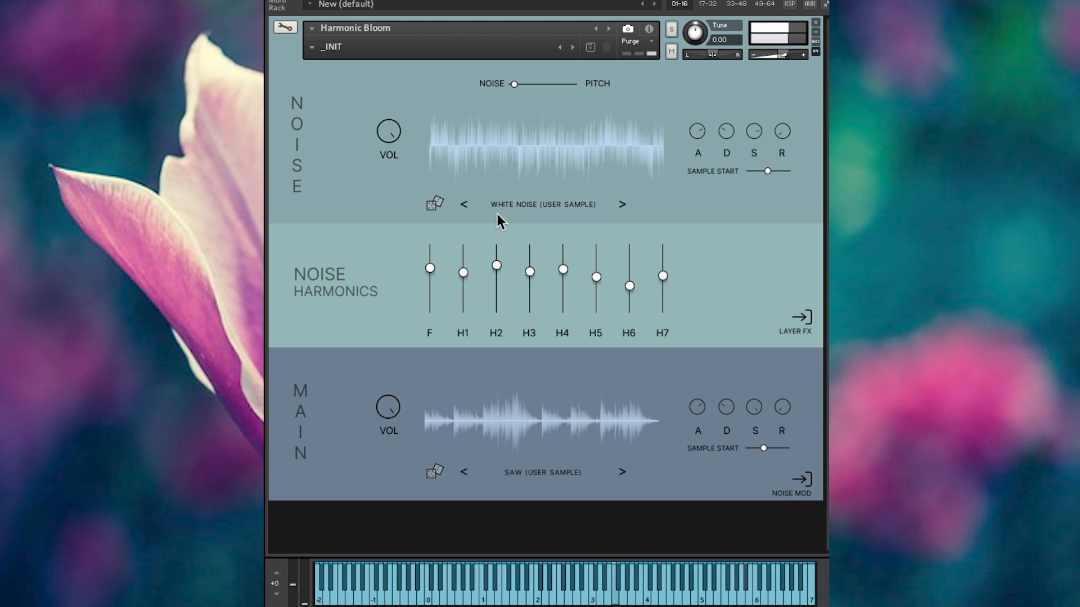
pyautogui.moveTo(378, 133); pyautogui.dragTo(382, 148)
pyautogui.moveTo(765, 169); pyautogui.dragTo(761, 169)
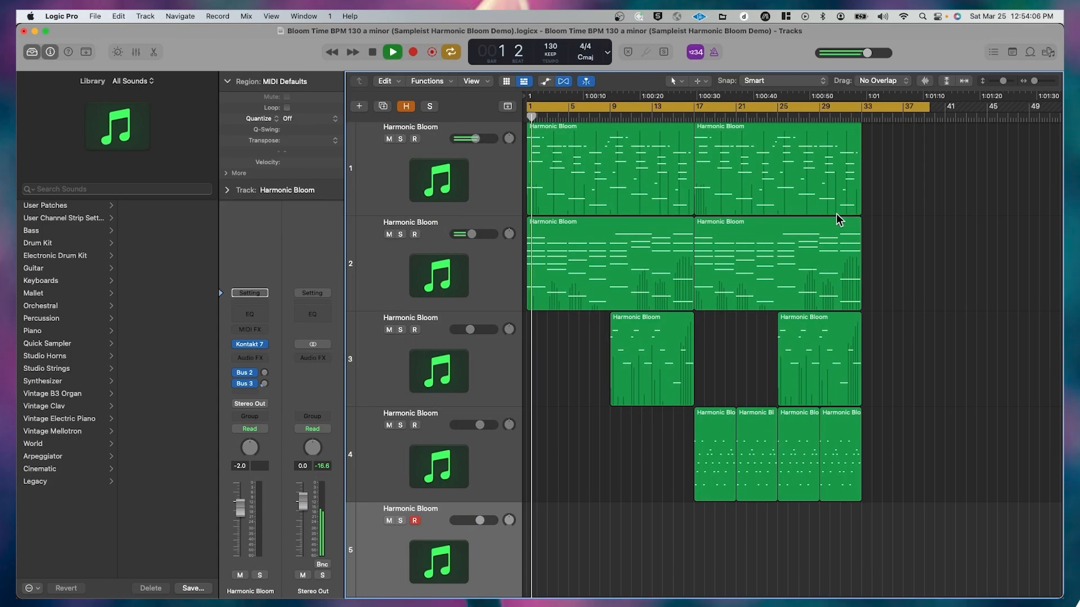
# - Turn off cycle playback and open the first track's Gravity Falls instrument window clear of the track list
pyautogui.click(737, 107)
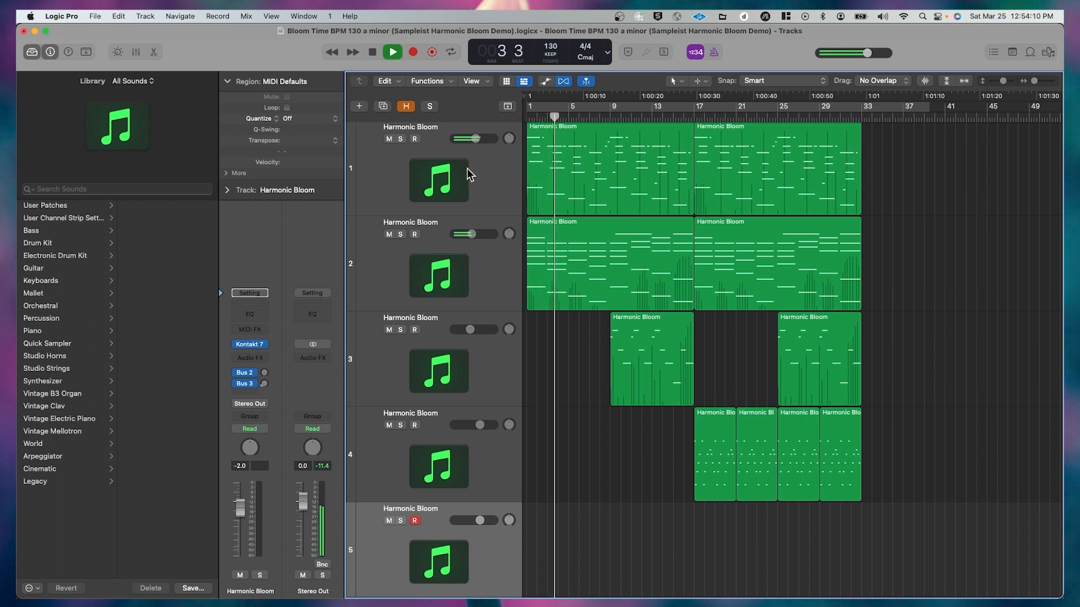
pyautogui.click(445, 187)
pyautogui.moveTo(511, 174); pyautogui.dragTo(774, 34)
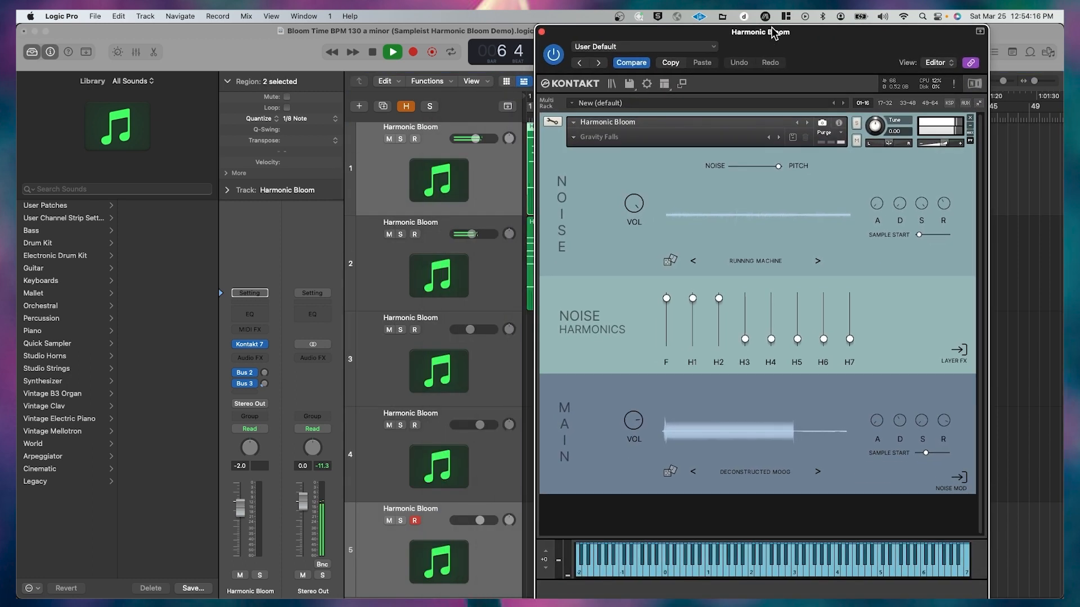
# - Show the second track's Harmonic Crackle instrument, unlink its window and place the third track's Singing Guitar window over it
pyautogui.click(439, 287)
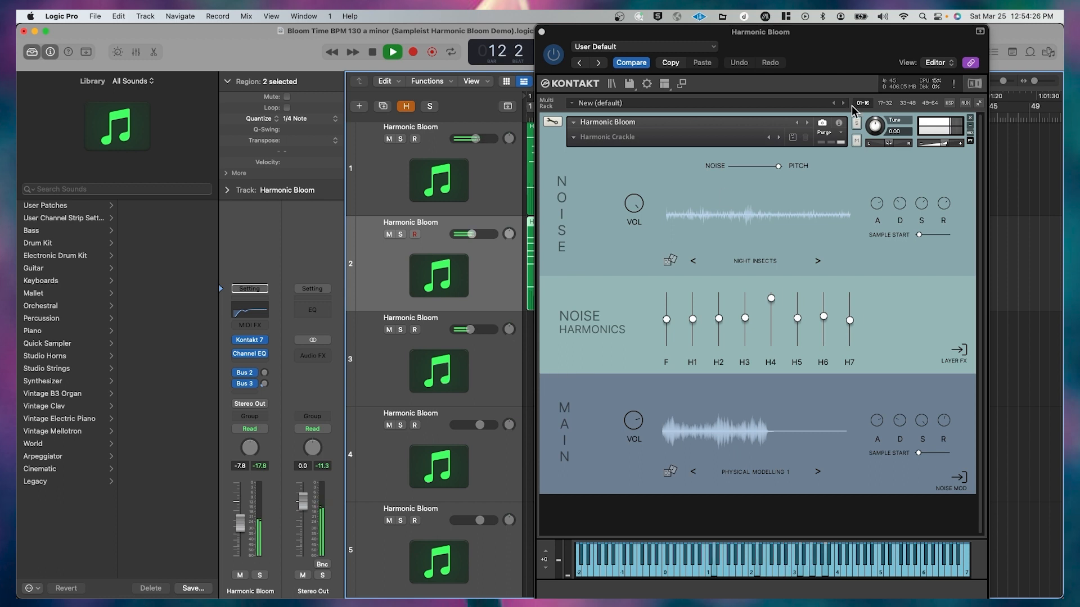
pyautogui.click(972, 62)
pyautogui.click(439, 381)
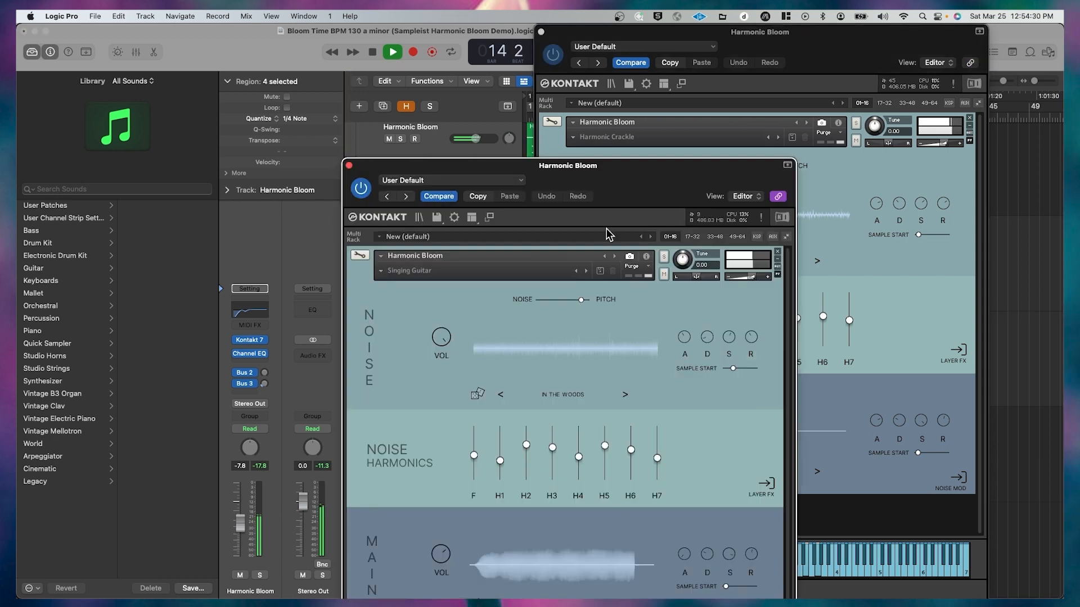
pyautogui.moveTo(611, 167); pyautogui.dragTo(601, 91)
pyautogui.moveTo(883, 31); pyautogui.dragTo(968, 32)
pyautogui.moveTo(599, 85); pyautogui.dragTo(805, 53)
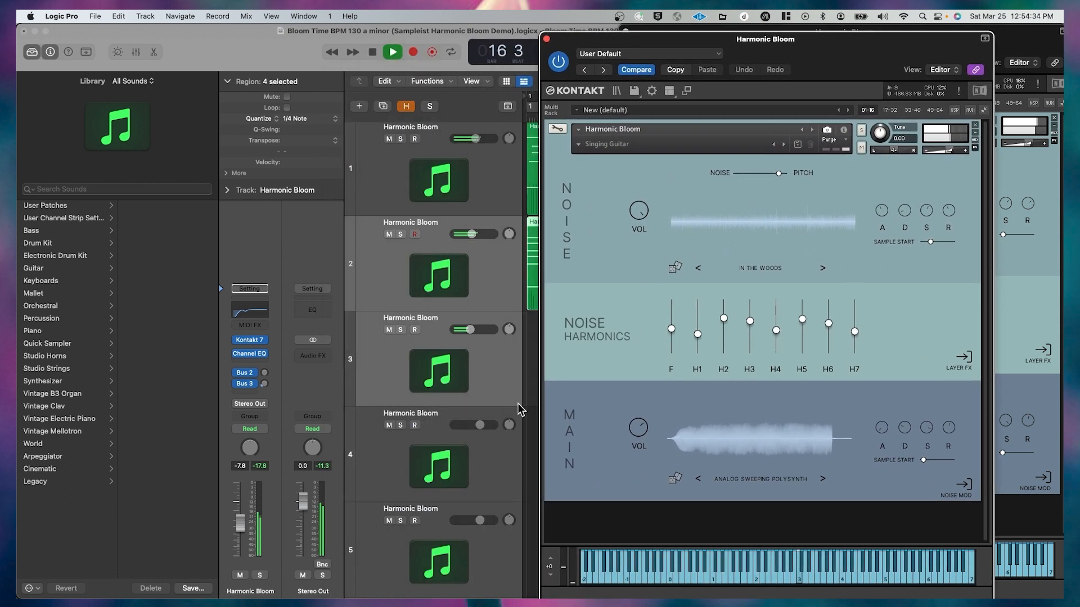
# - Show the fourth track's Gentle Melodic instrument and unlink its window
pyautogui.click(440, 467)
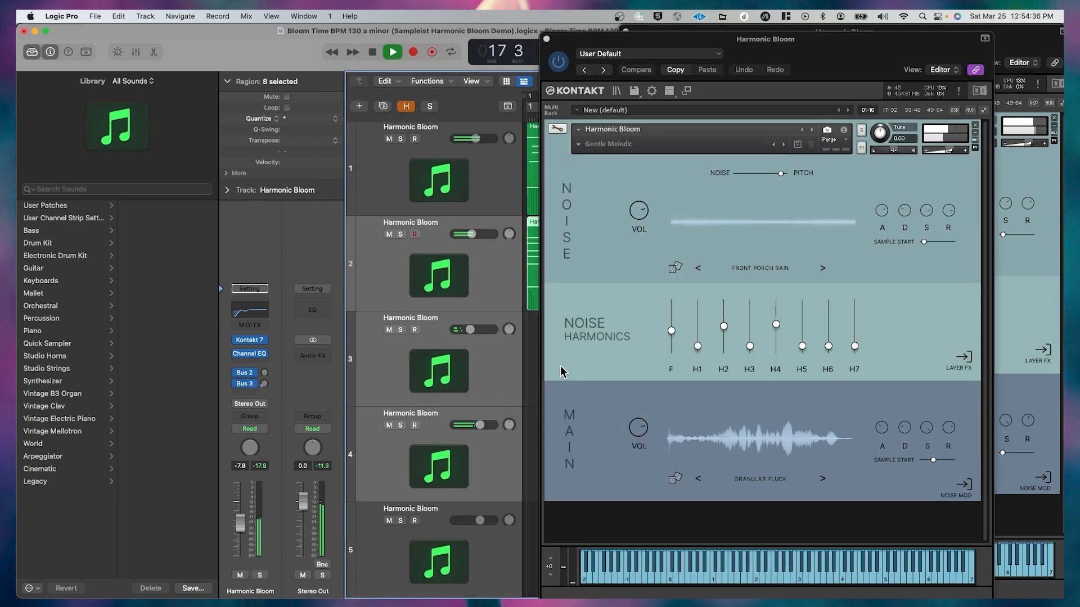
pyautogui.click(977, 71)
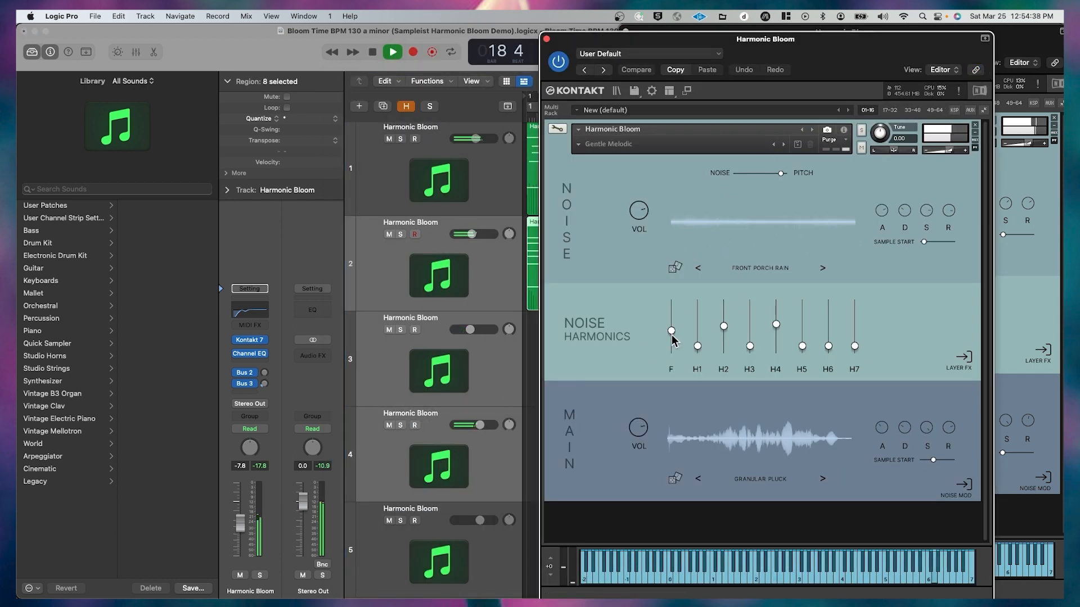
pyautogui.click(430, 560)
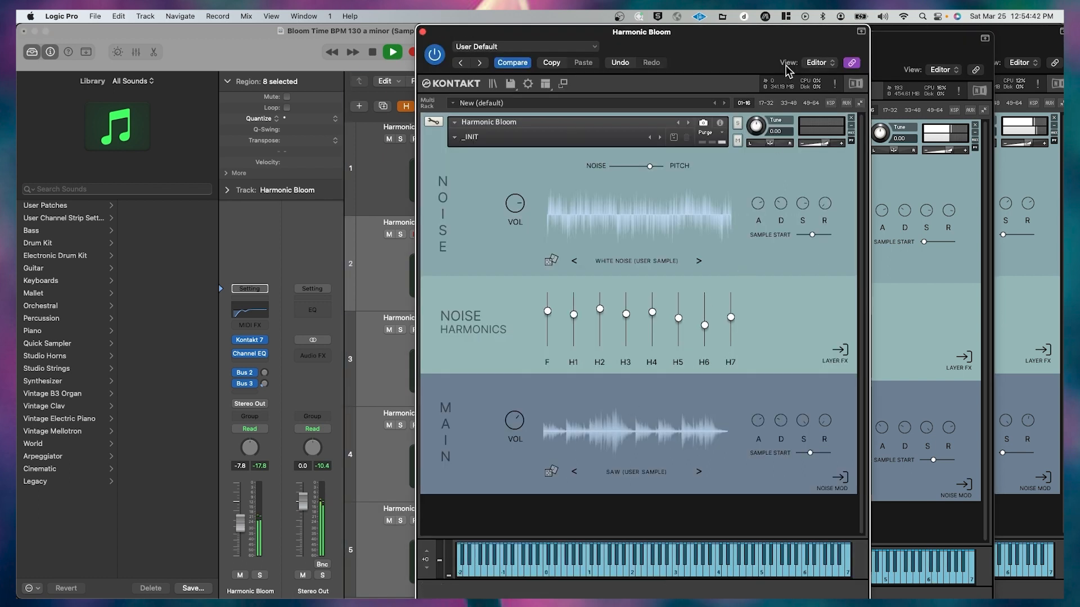
pyautogui.moveTo(748, 52); pyautogui.dragTo(891, 49)
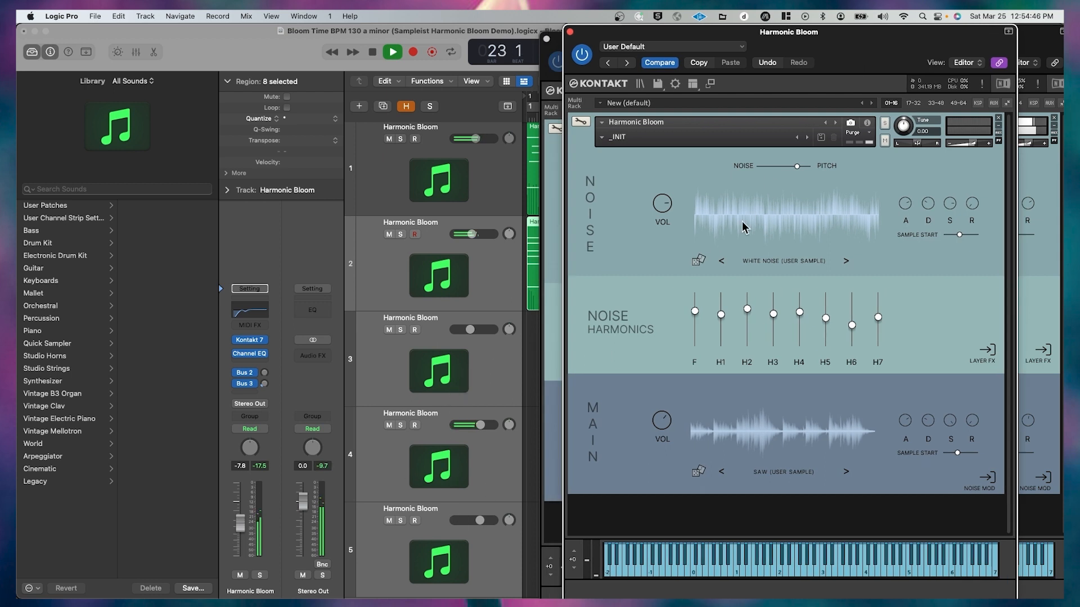
pyautogui.click(570, 32)
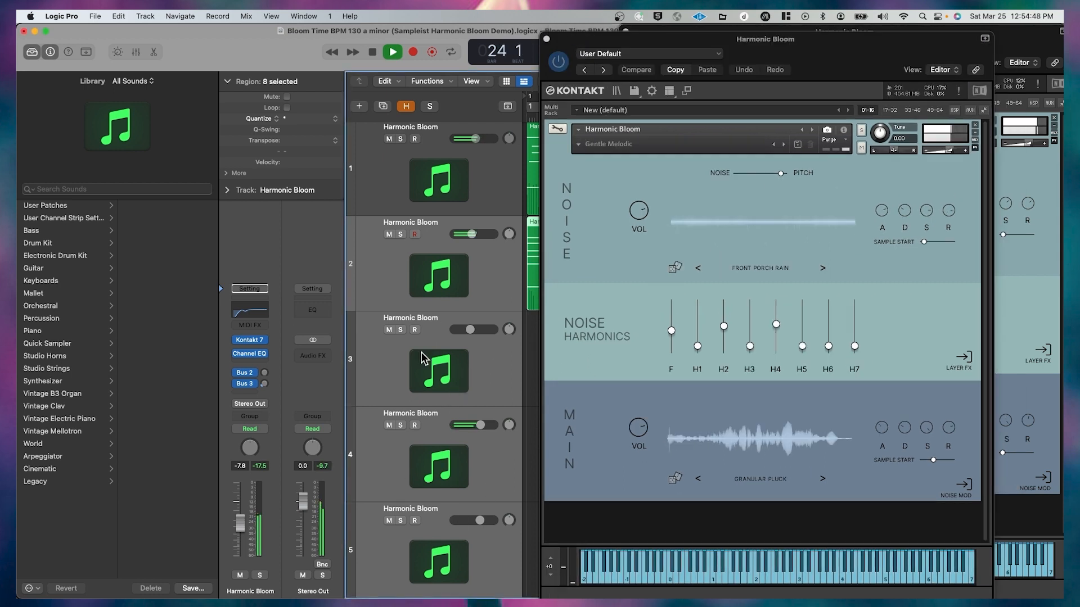
# - Reopen the first track's Gravity Falls and the third track's Singing Guitar instruments in separate windows spread across the arrangement
pyautogui.click(450, 419)
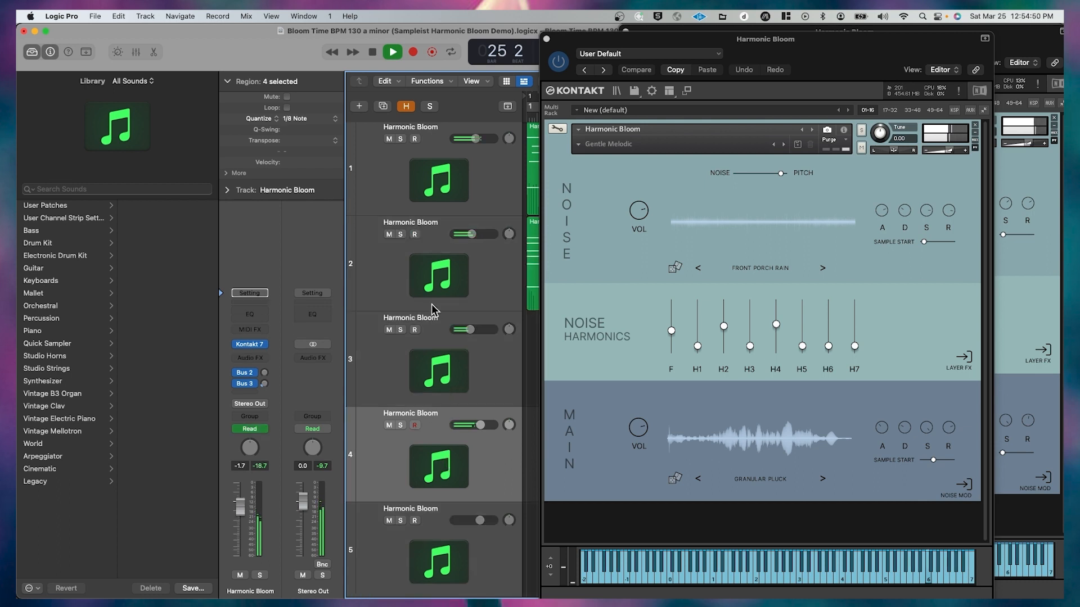
pyautogui.keyDown('super'); pyautogui.click(439, 278); pyautogui.keyUp('super')
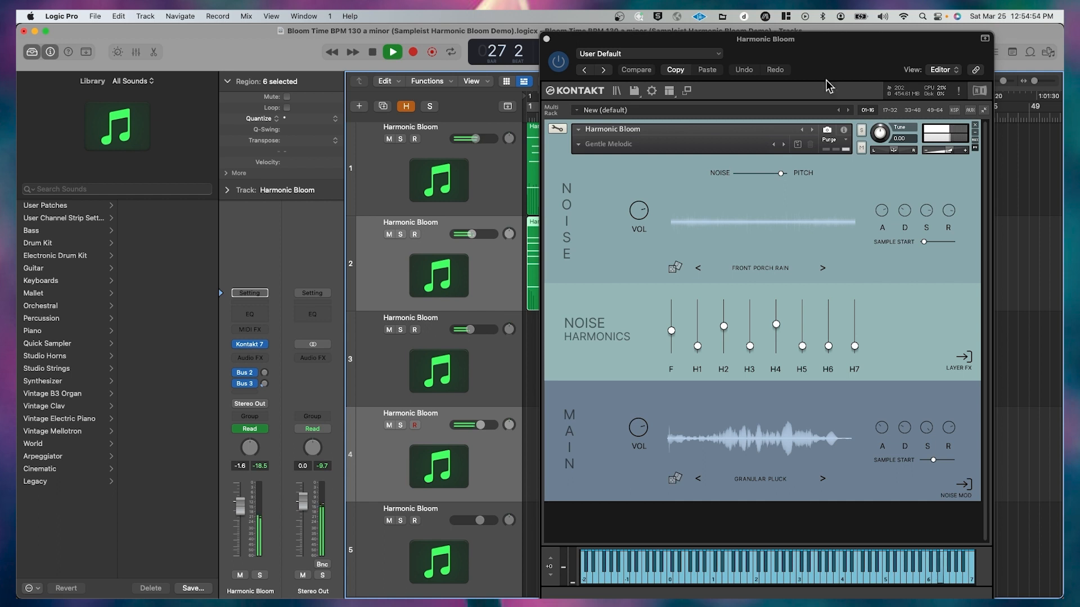
pyautogui.keyDown('super'); pyautogui.click(425, 189); pyautogui.keyUp('super')
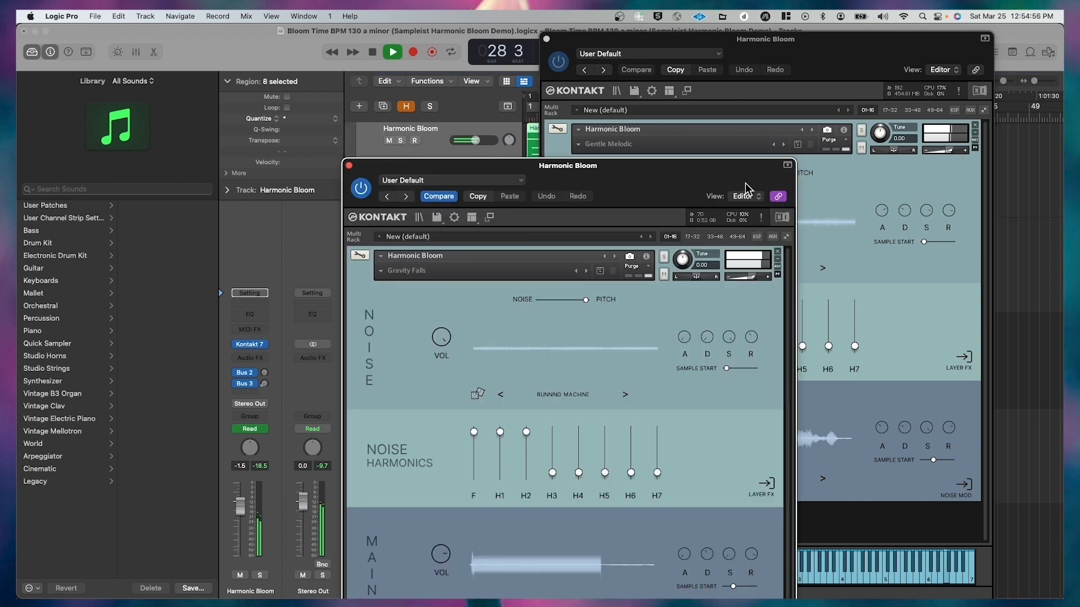
pyautogui.moveTo(402, 417); pyautogui.dragTo(642, 304)
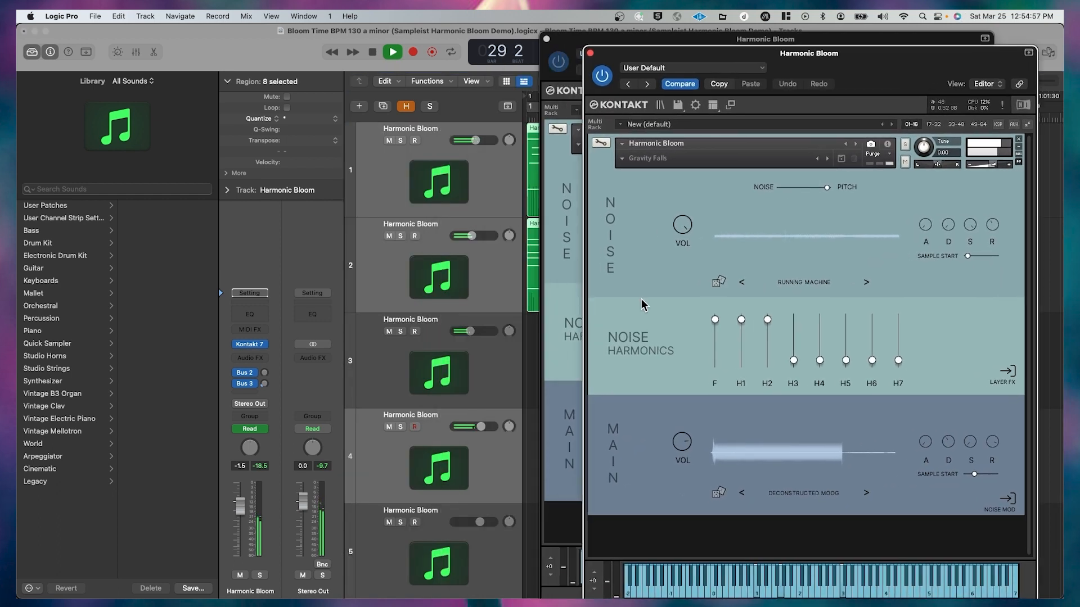
pyautogui.keyDown('super'); pyautogui.click(443, 381); pyautogui.keyUp('super')
pyautogui.moveTo(715, 170); pyautogui.dragTo(962, 131)
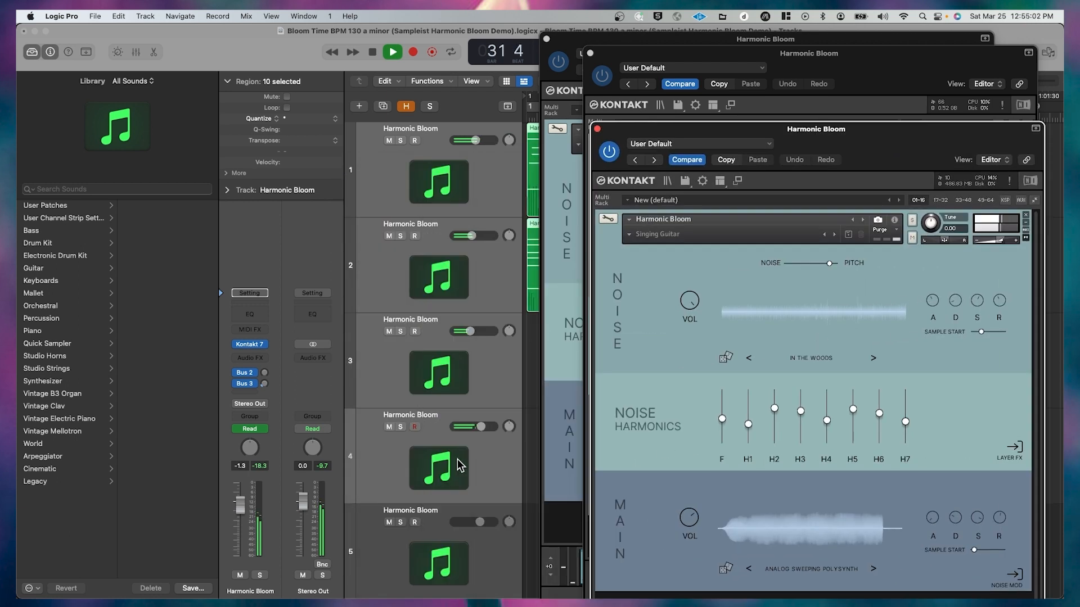
# - Close the instrument windows and select the first Harmonic Bloom track
pyautogui.moveTo(855, 135); pyautogui.dragTo(366, 63)
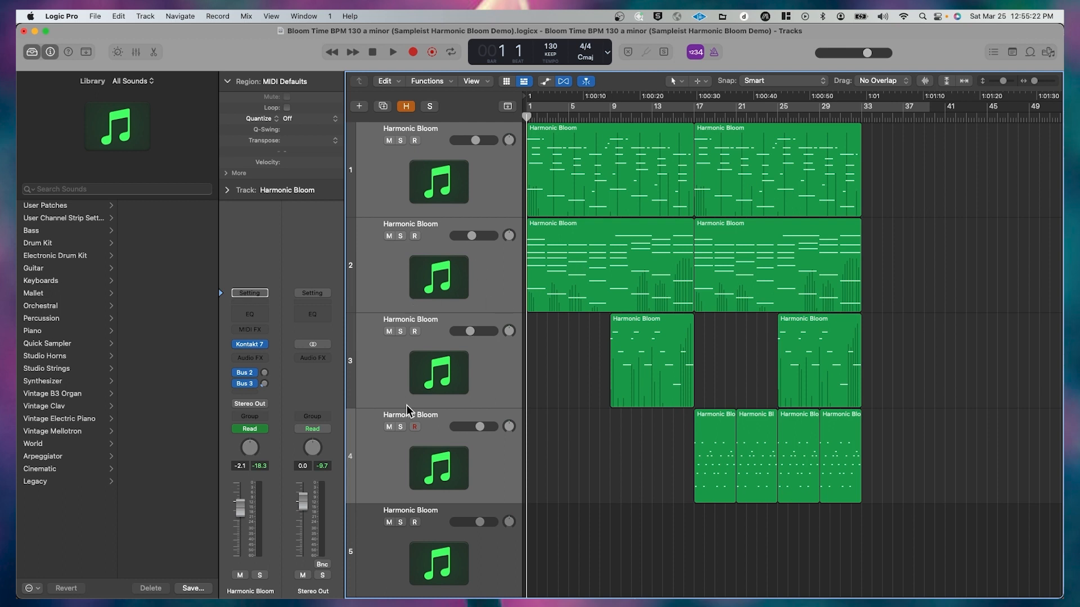
pyautogui.click(443, 522)
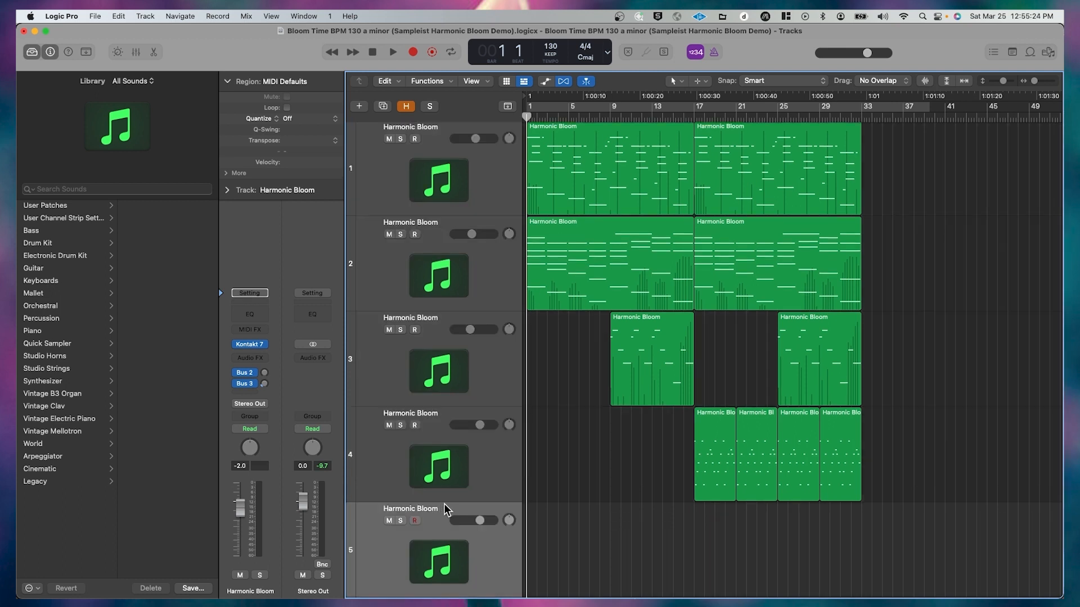
pyautogui.click(440, 137)
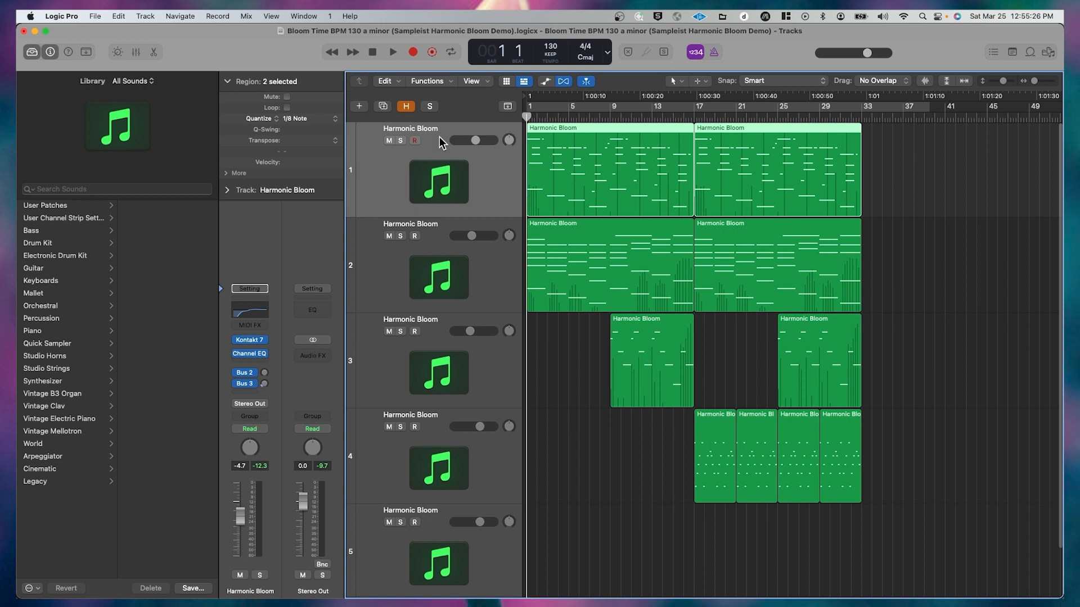
# - Solo the first track, place its Gravity Falls instrument window beside the regions and play the part
pyautogui.click(401, 140)
pyautogui.click(439, 182)
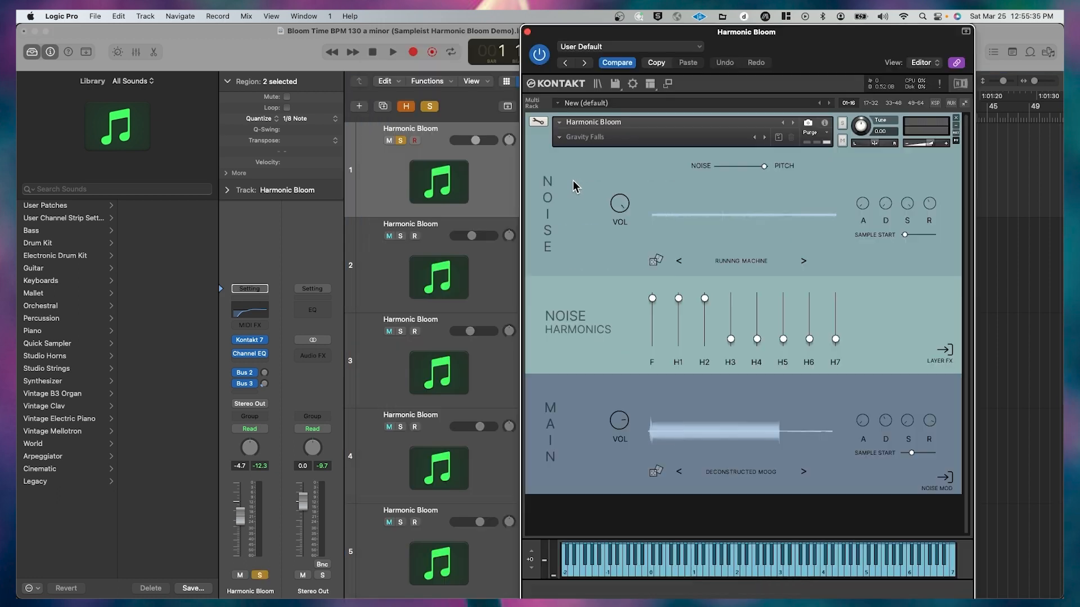
pyautogui.moveTo(744, 33); pyautogui.dragTo(290, 34)
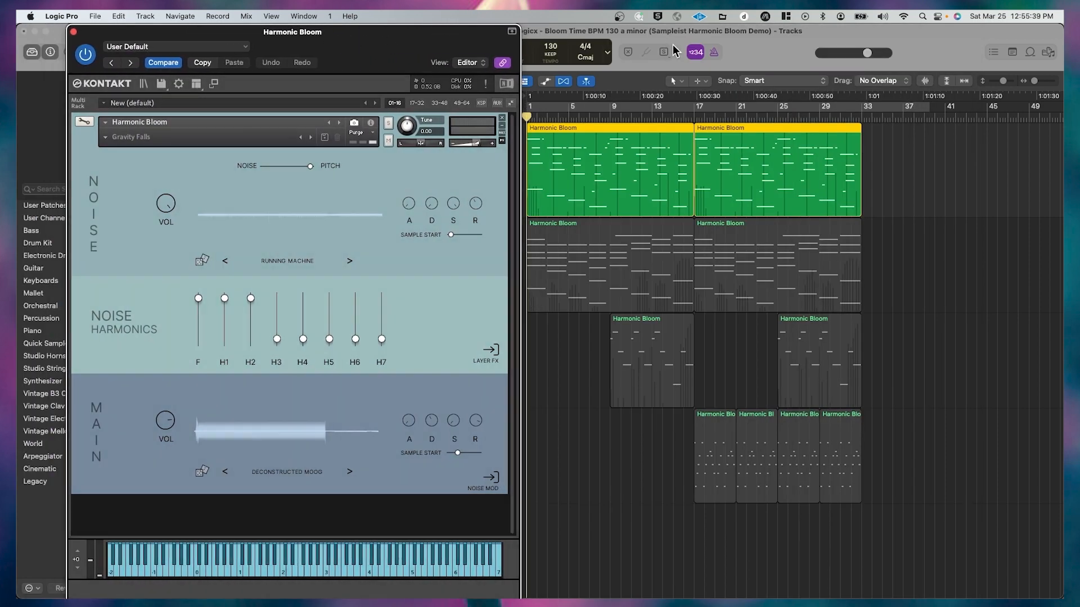
pyautogui.press('space')
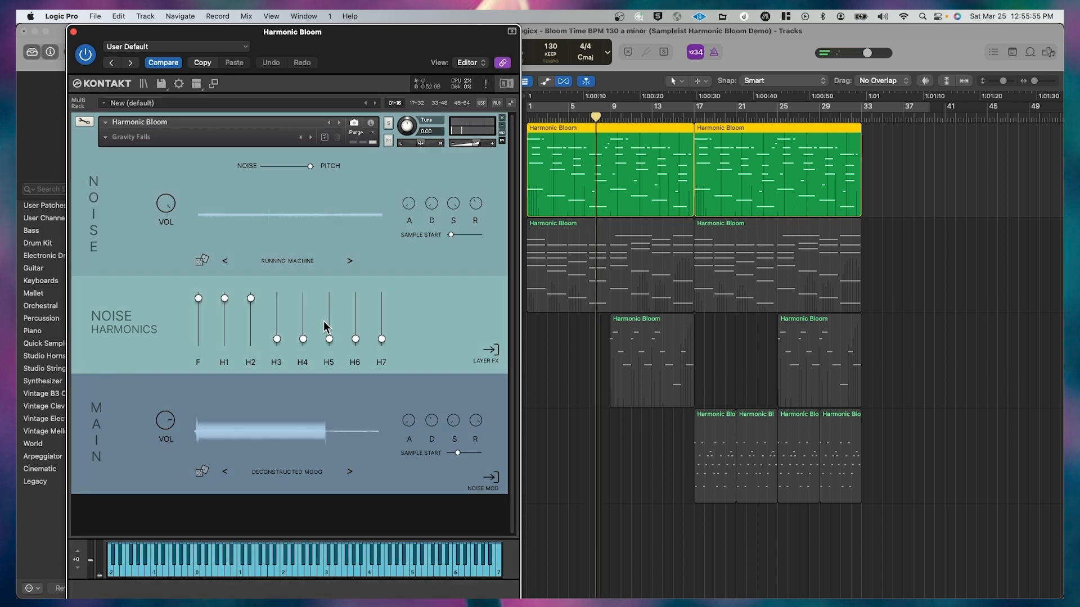
# - Move the Gravity Falls instrument window over the arrangement so the track headers are clear, and unsolo the first track
pyautogui.moveTo(359, 47); pyautogui.dragTo(771, 36)
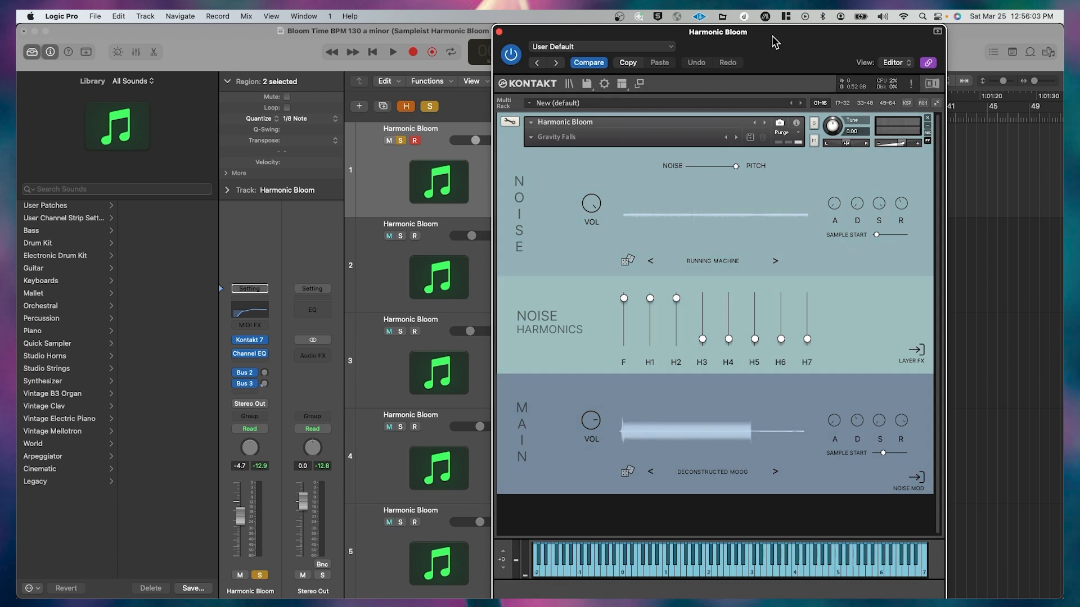
pyautogui.moveTo(771, 35); pyautogui.dragTo(818, 51)
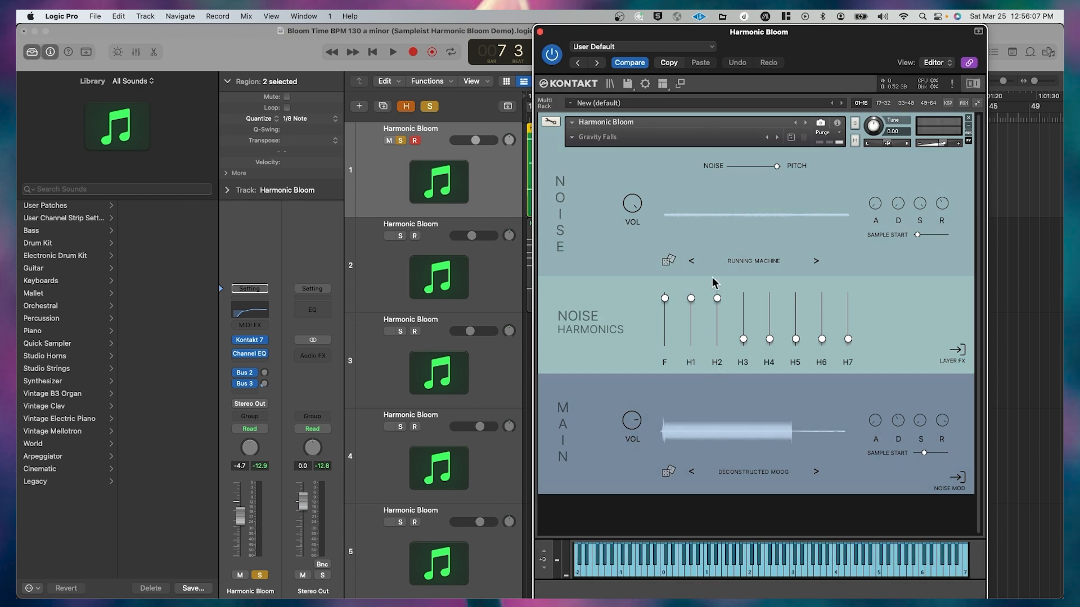
pyautogui.click(400, 141)
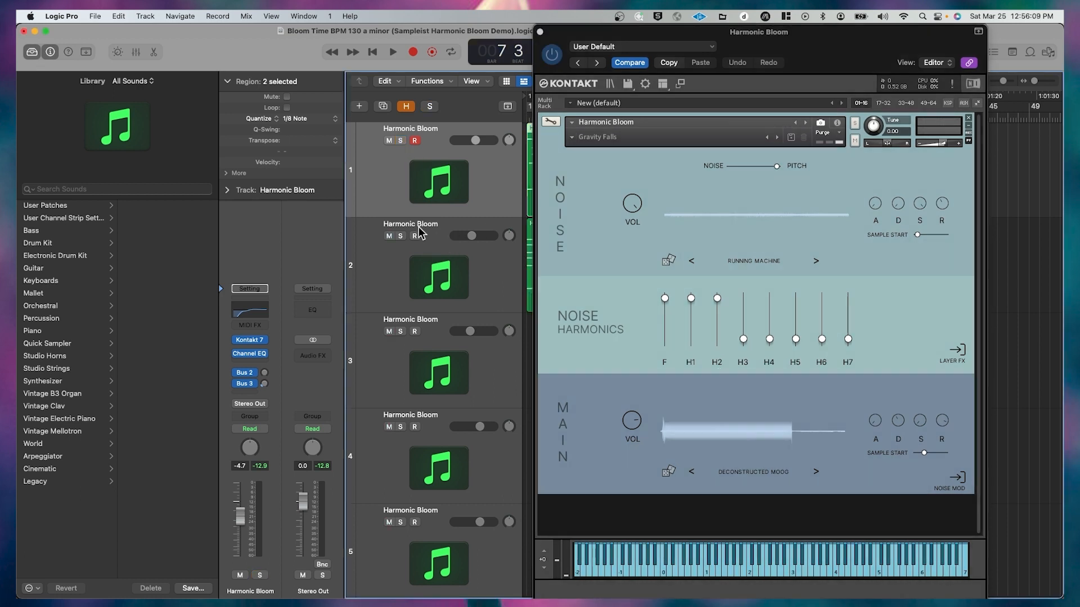
# - Solo the second track and play its Harmonic Crackle part from the beginning, stopping after a short listen
pyautogui.click(401, 237)
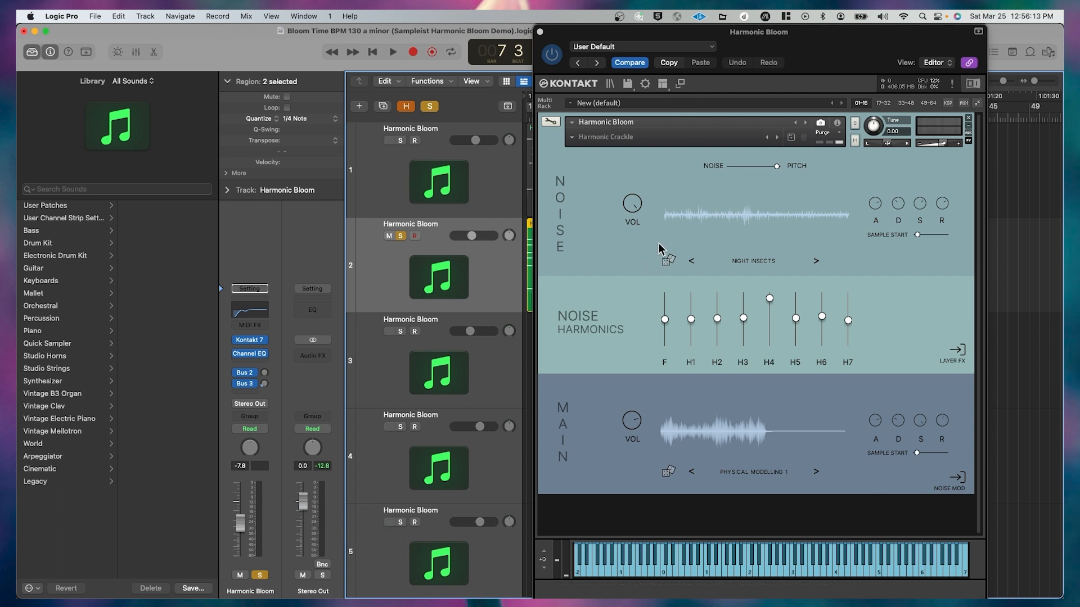
pyautogui.press('Return')
pyautogui.press('space')
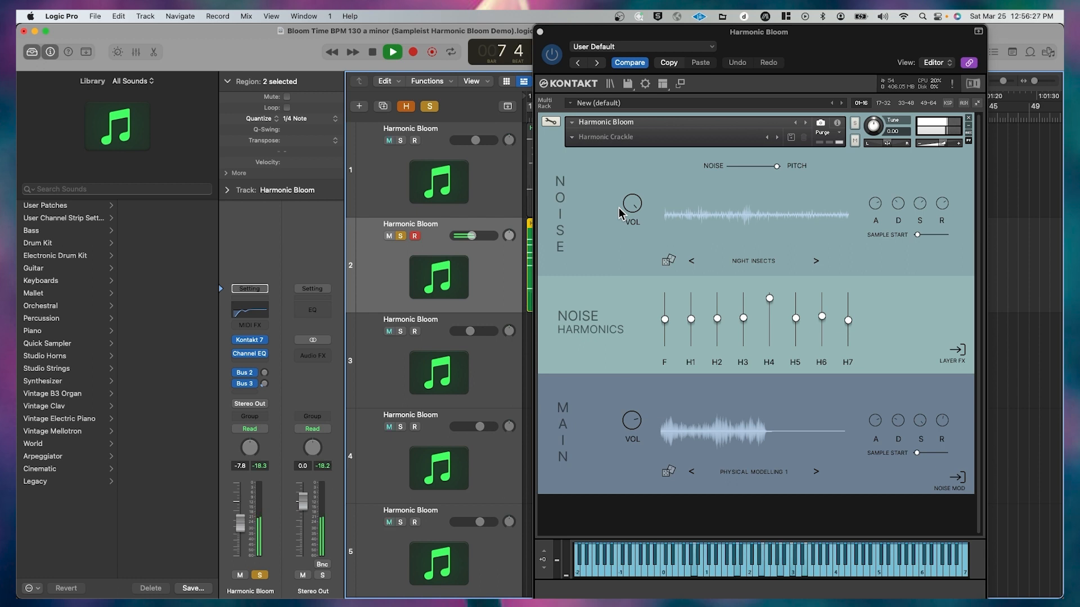
pyautogui.press('space')
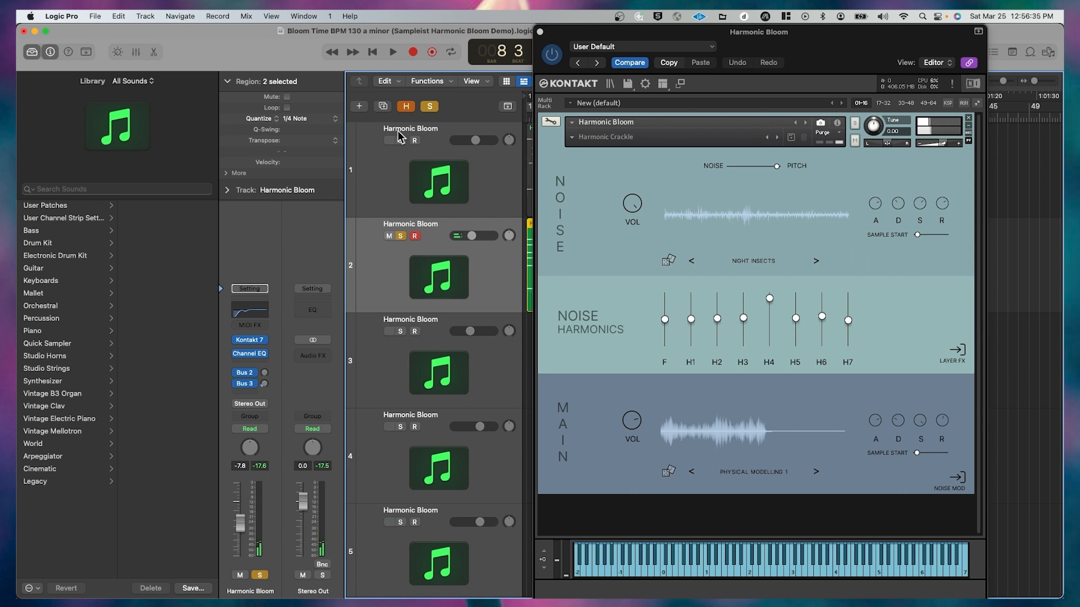
# - Select the first track, view its Channel EQ curve and close the EQ window
pyautogui.click(434, 177)
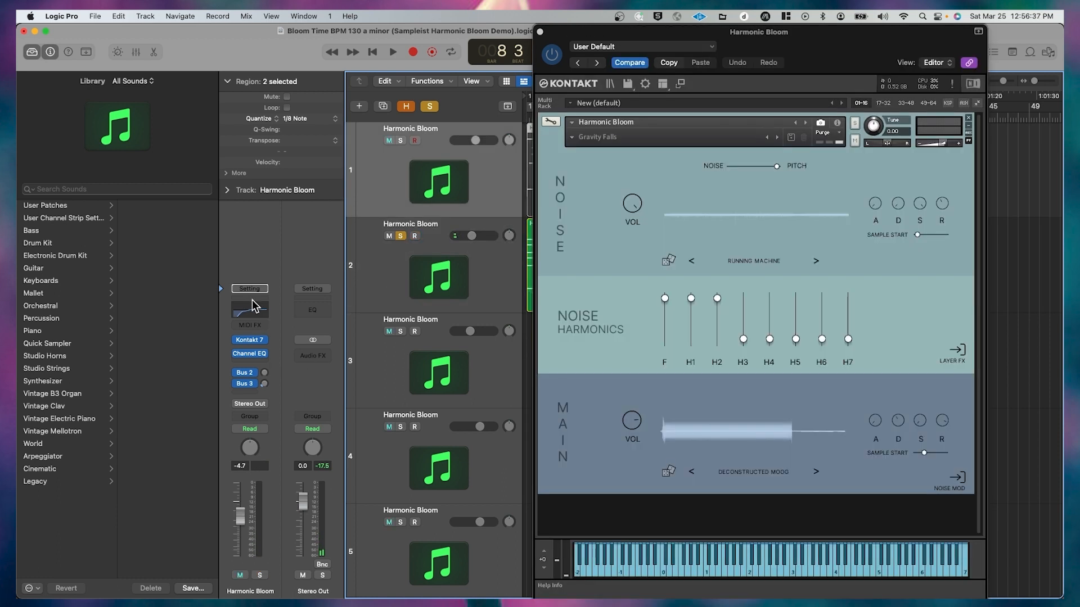
pyautogui.click(252, 310)
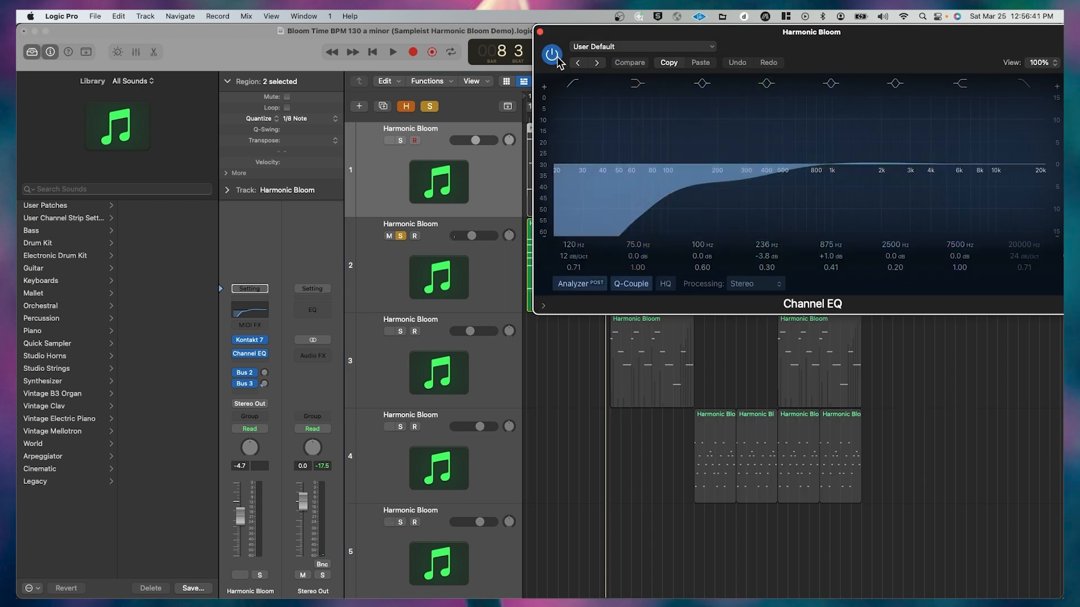
pyautogui.click(540, 33)
# - Reopen the instrument window from the second track and switch it to the third track's Singing Guitar
pyautogui.click(447, 284)
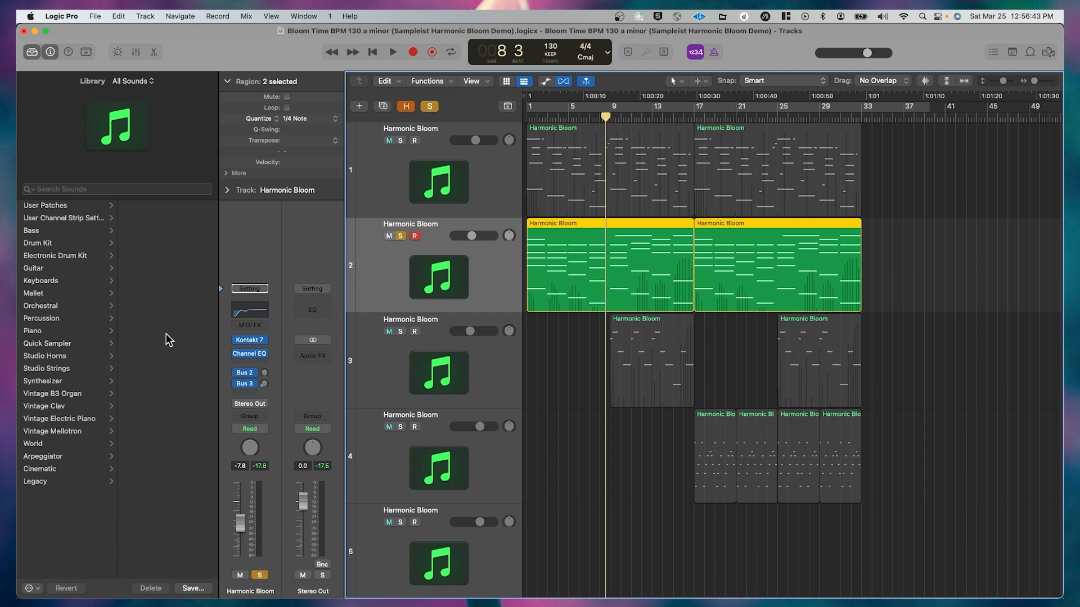
pyautogui.click(249, 340)
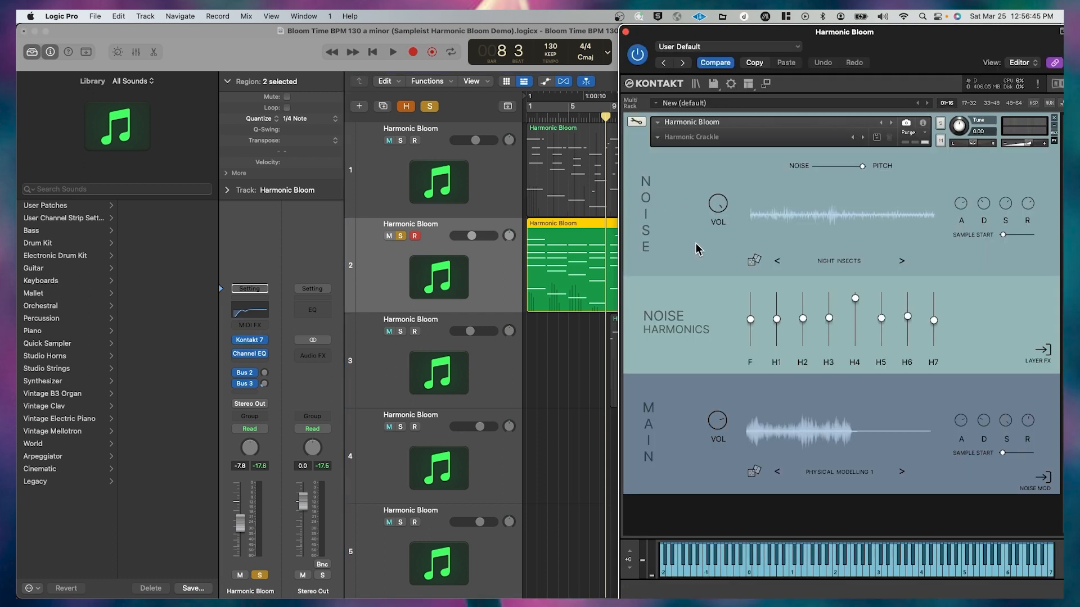
pyautogui.click(444, 372)
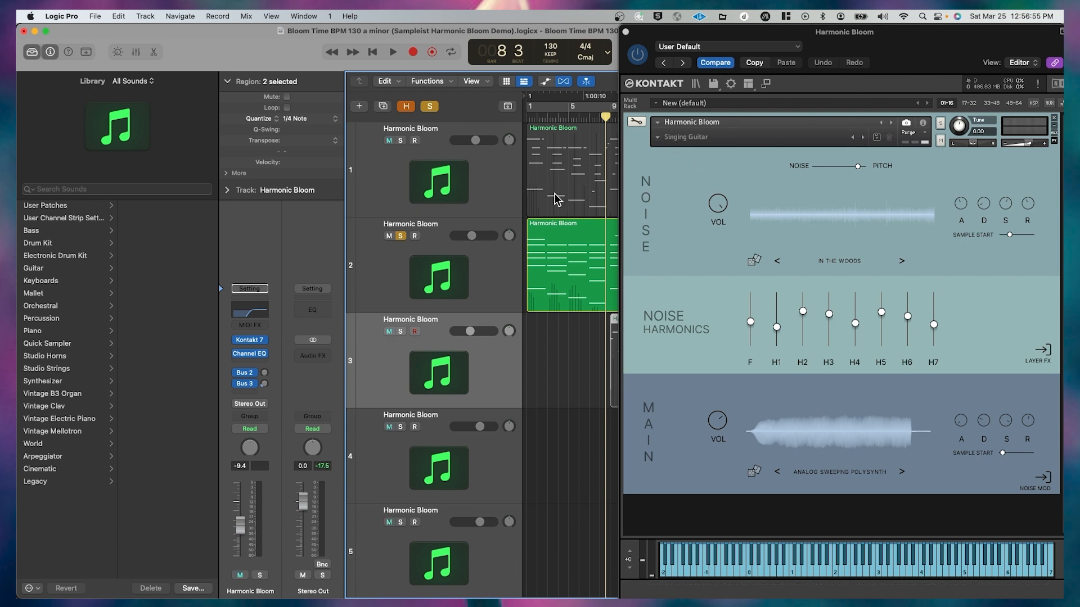
pyautogui.hscroll(5, 554, 200)
pyautogui.hscroll(-5, 554, 199)
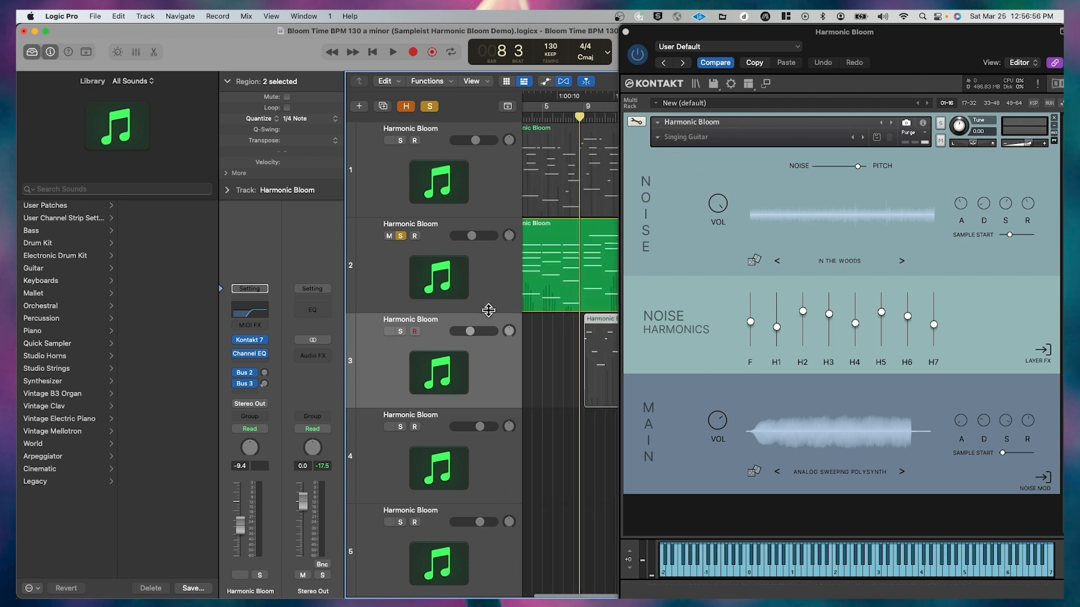
# - Move the solo from the second to the third track and play the Singing Guitar part at its first region
pyautogui.click(400, 236)
pyautogui.hscroll(3, 598, 314)
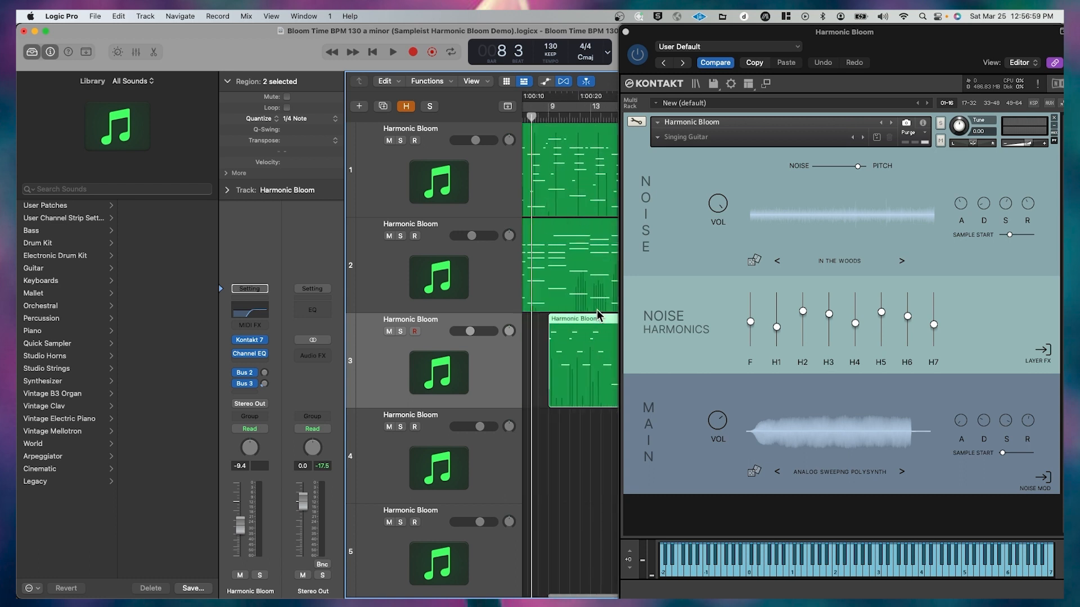
pyautogui.hscroll(-1, 598, 315)
pyautogui.click(401, 331)
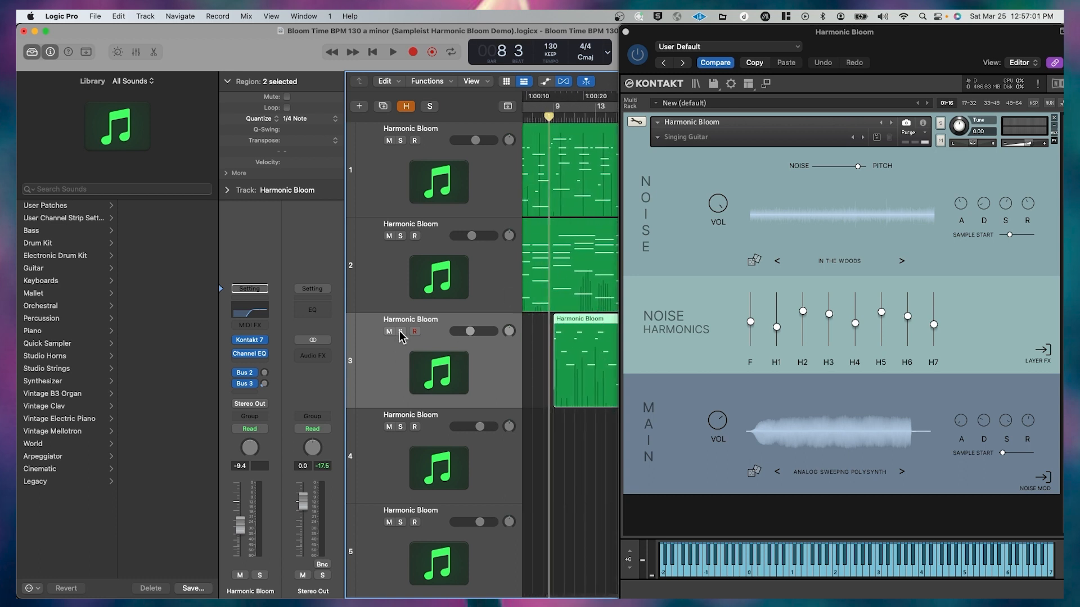
pyautogui.press('space')
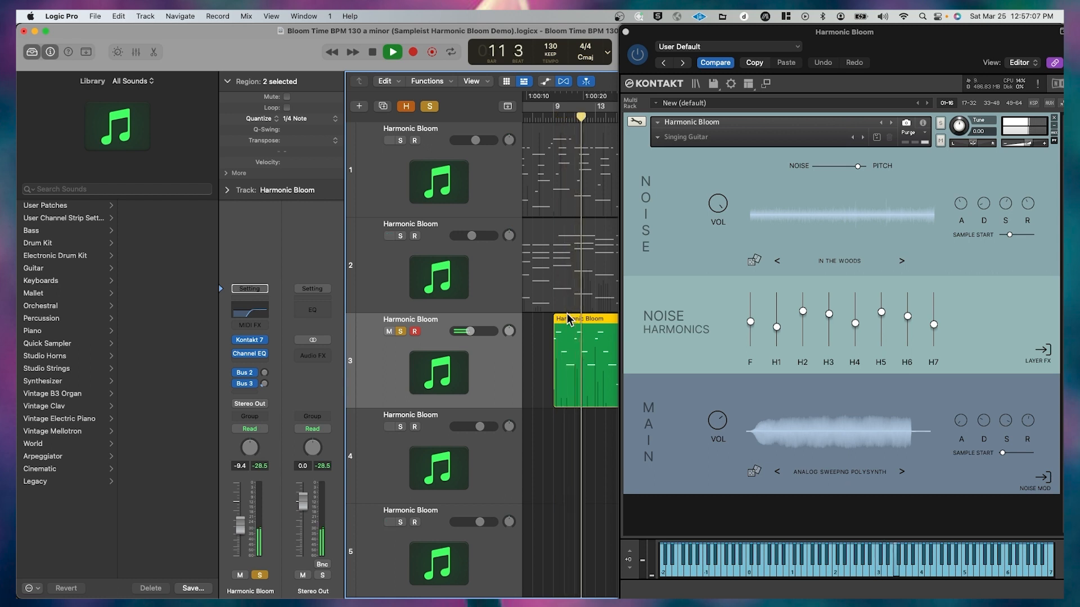
pyautogui.press('space')
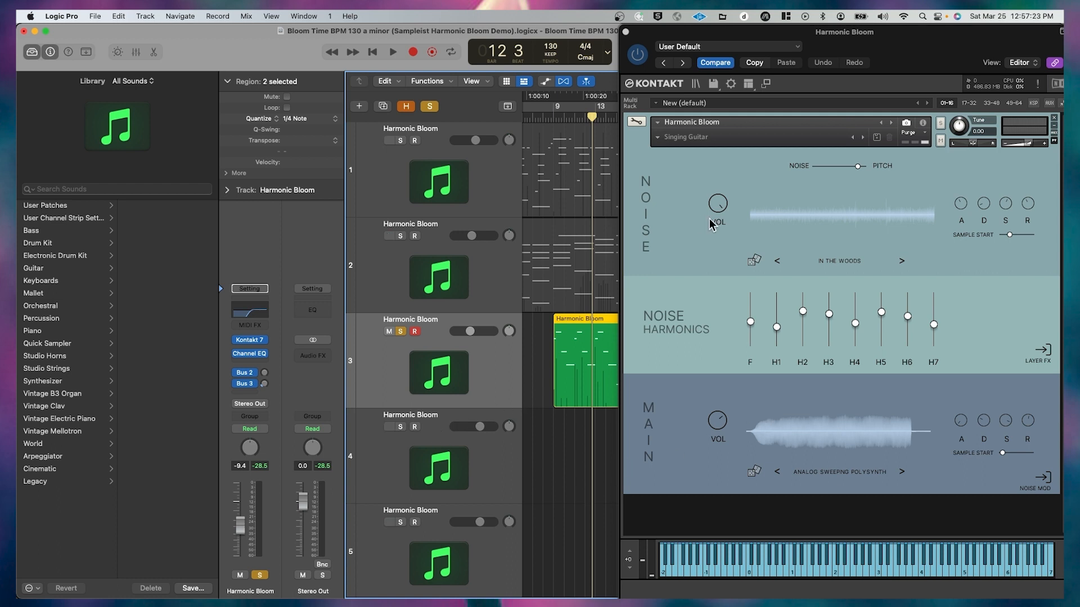
# - Move the solo from the third to the fourth track and select that track to show its Gentle Melodic instrument
pyautogui.click(401, 427)
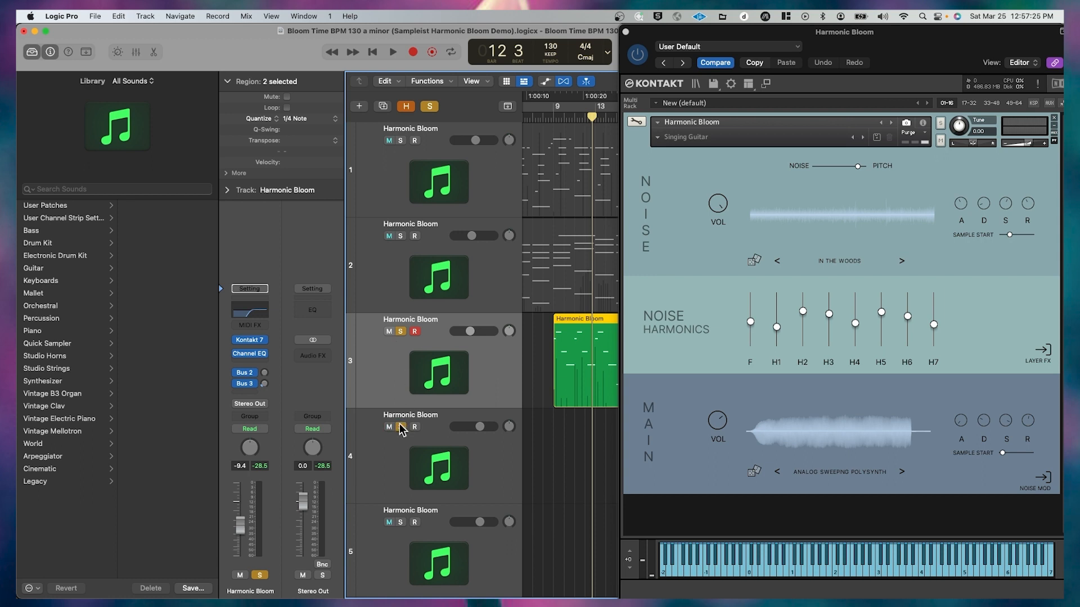
pyautogui.click(401, 331)
pyautogui.click(441, 411)
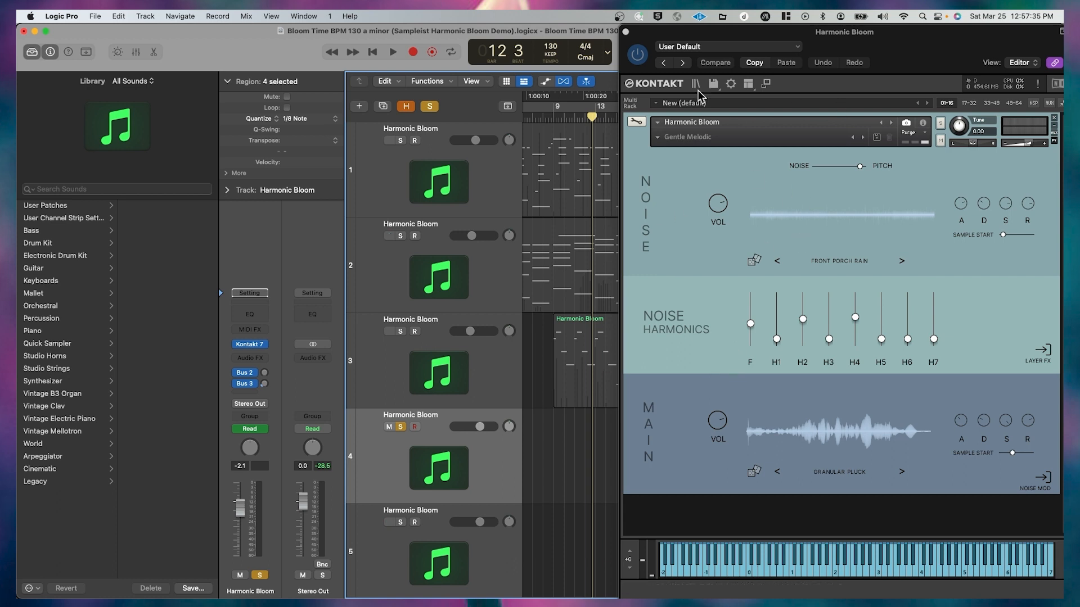
# - Play the soloed Gentle Melodic part from bar 17, where its regions start, and stop after a short listen
pyautogui.hscroll(5, 521, 189)
pyautogui.hscroll(-3, 520, 189)
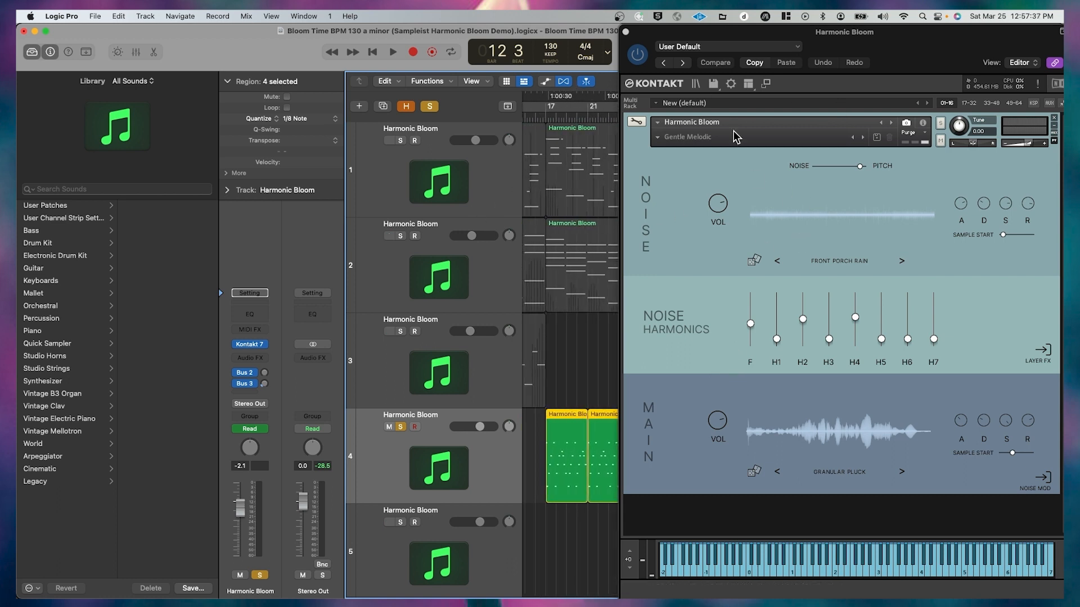
pyautogui.click(544, 118)
pyautogui.press('space')
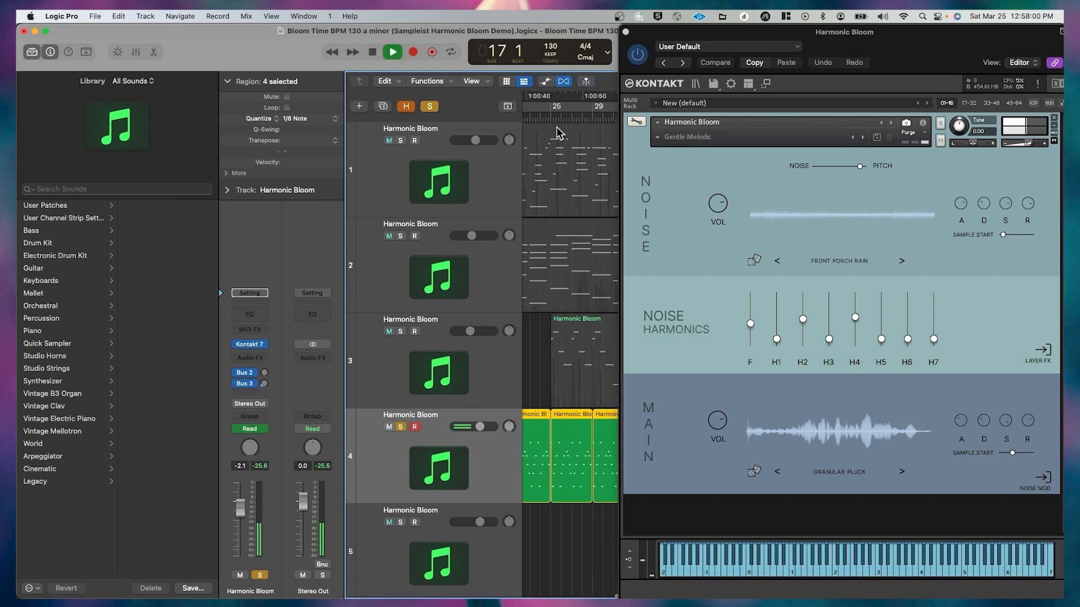
pyautogui.press('space')
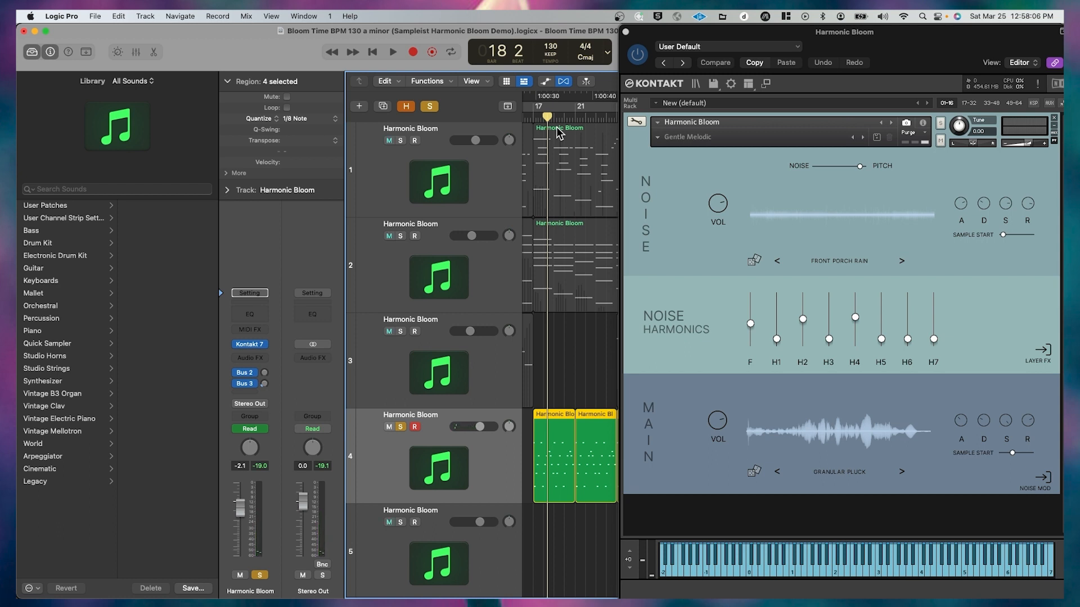
# - Unsolo the fourth track and bring its Gentle Melodic instrument window fully into view over the arrangement
pyautogui.click(400, 427)
pyautogui.moveTo(921, 46); pyautogui.dragTo(803, 46)
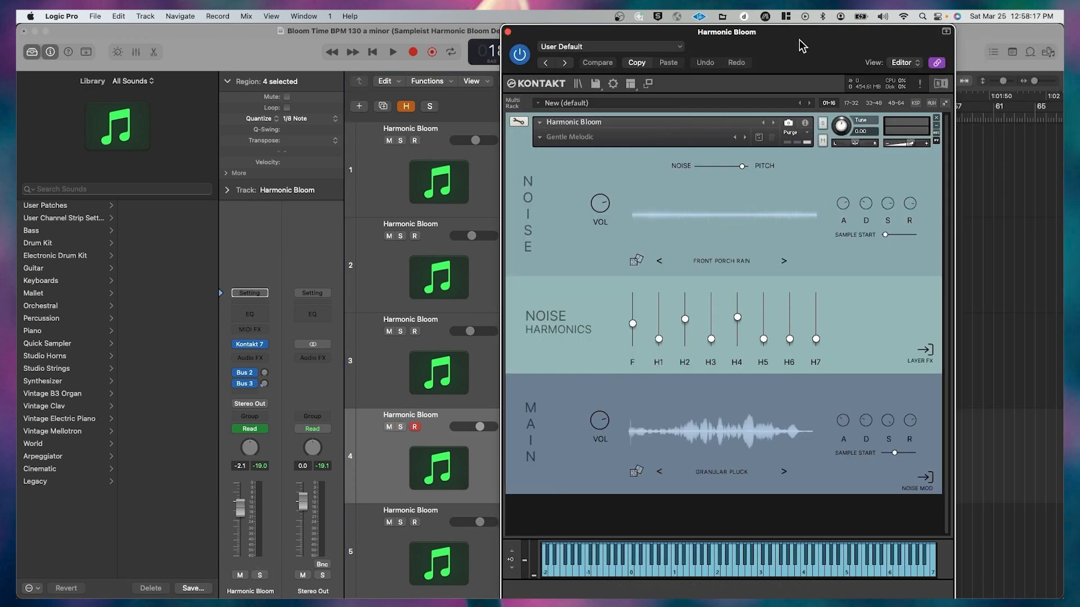